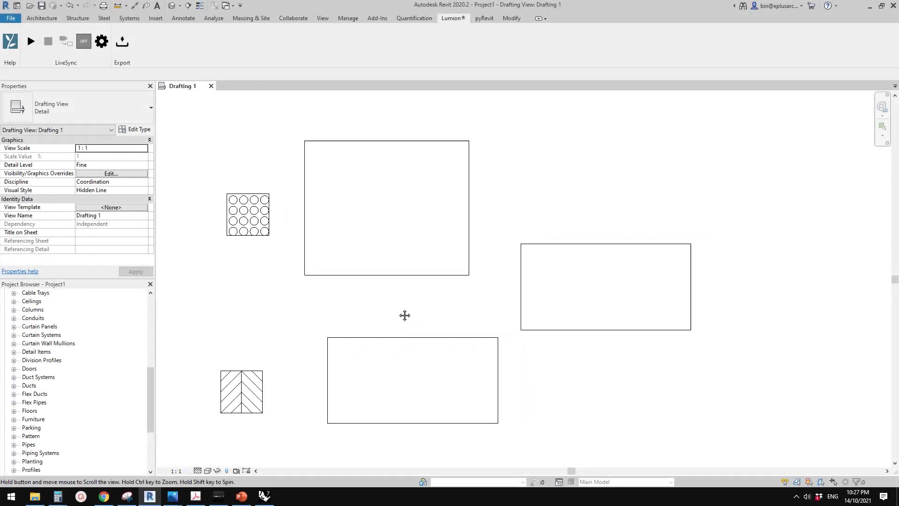
Step: Examine the filled regions with circle, hexagon and chevron patterns and the type assigned to each
click(395, 275)
middle_drag(385, 239, 409, 246)
click(458, 311)
click(432, 252)
scroll(504, 298, up, 2)
middle_drag(576, 309, 462, 303)
click(504, 297)
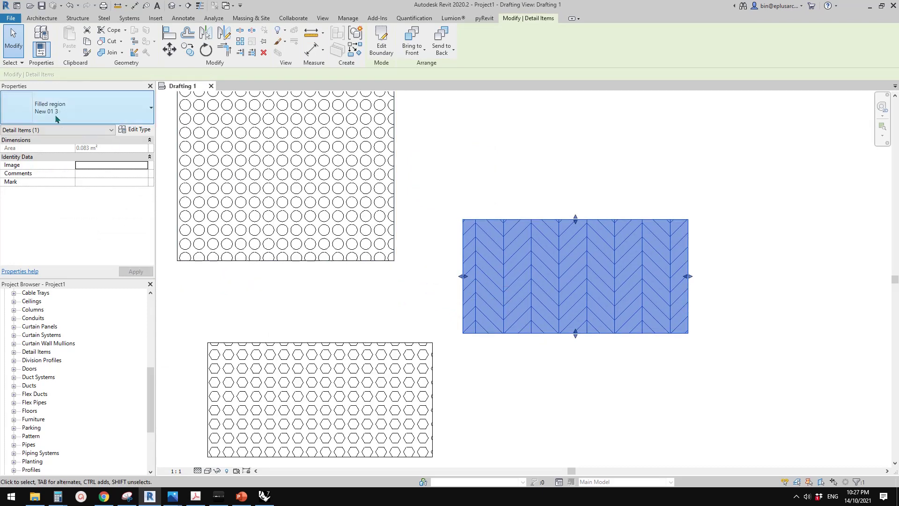
click(426, 294)
click(416, 368)
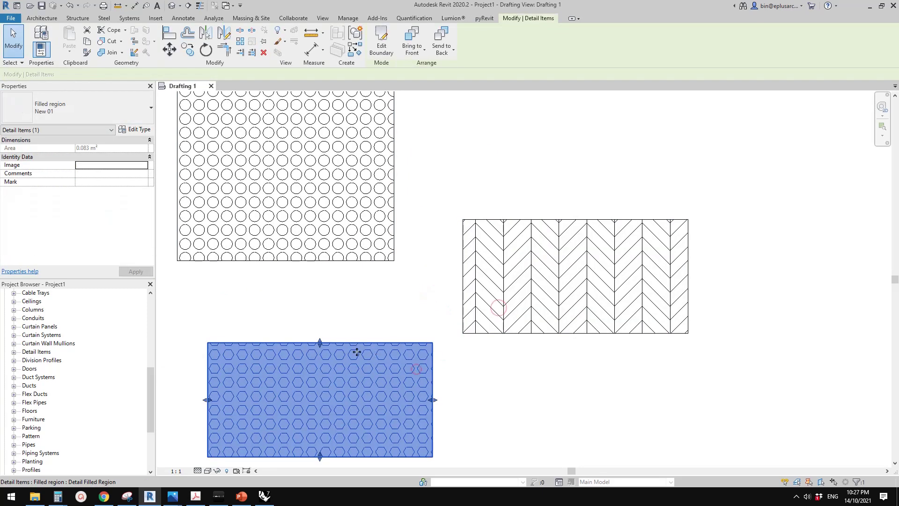
mouse_move(357, 351)
middle_down()
mouse_move(462, 344)
mouse_move(424, 342)
middle_up()
click(347, 287)
scroll(343, 293, down, 1)
middle_drag(538, 258, 482, 278)
scroll(460, 275, up, 3)
middle_drag(416, 275, 487, 283)
middle_drag(386, 157, 448, 135)
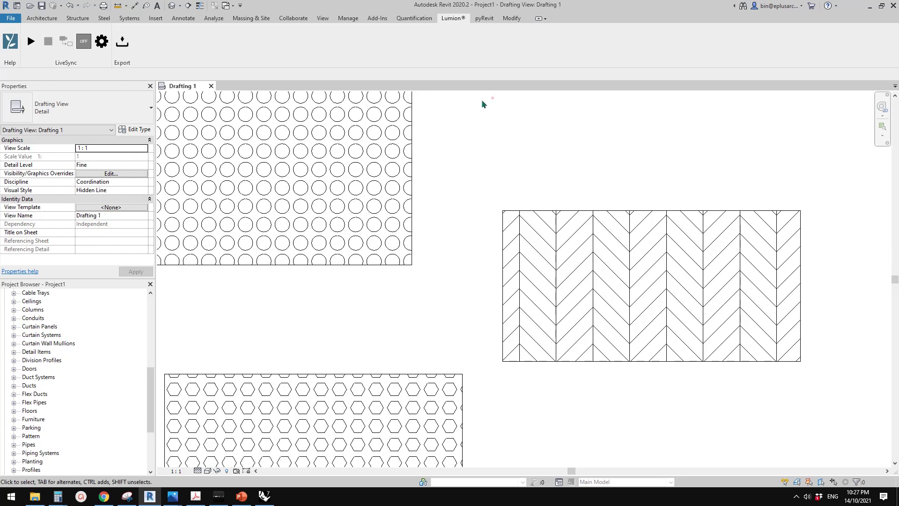
middle_drag(506, 153, 542, 155)
scroll(542, 155, down, 3)
Step: Close the current project and create a new project from a chosen template
click(211, 86)
click(445, 249)
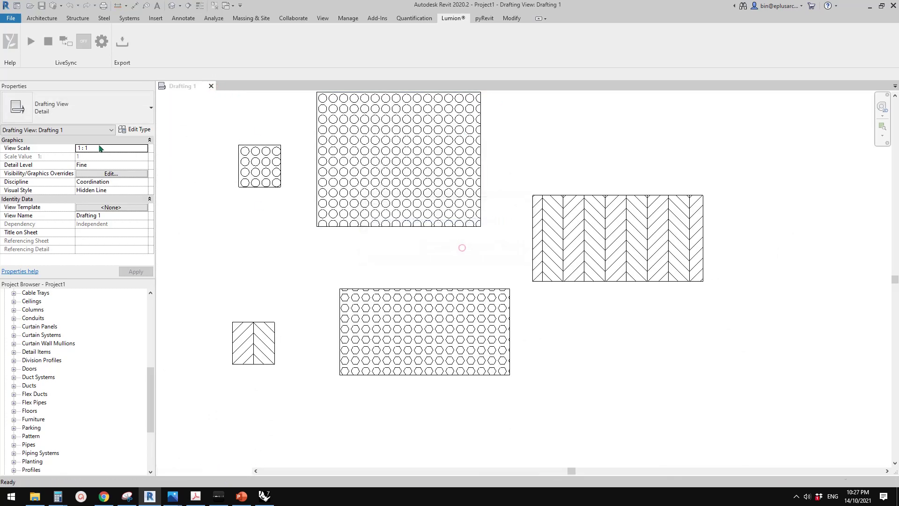
click(62, 112)
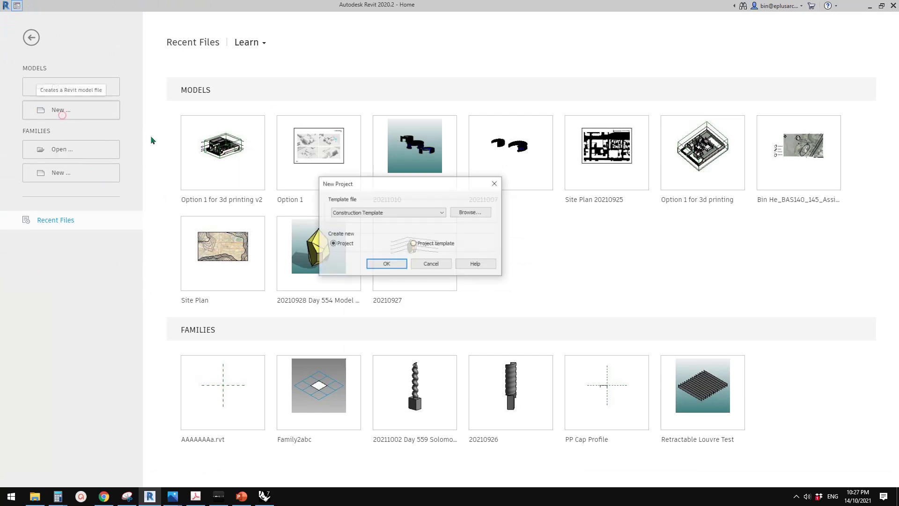
click(388, 212)
click(360, 232)
click(386, 264)
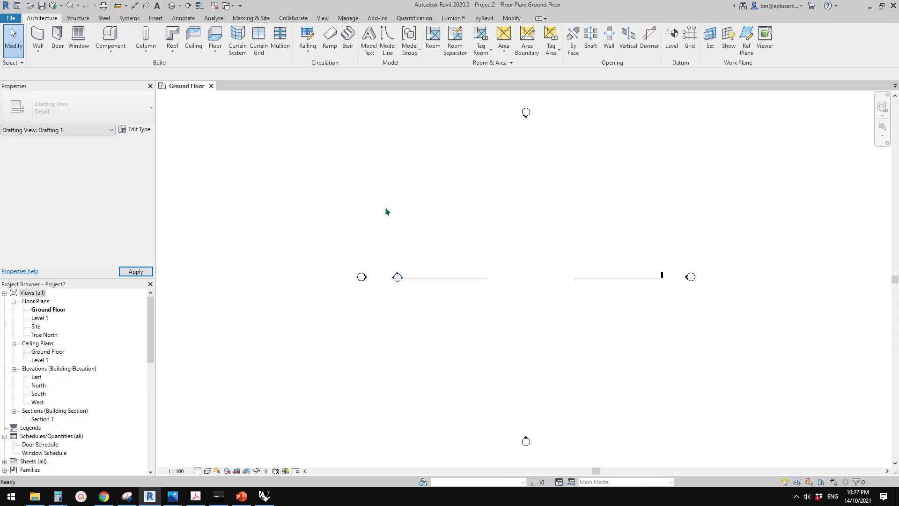
Step: Create a drafting view named Drafting 1 at a scale of 1:1
middle_drag(458, 237, 396, 231)
middle_drag(390, 200, 382, 184)
middle_drag(371, 226, 415, 221)
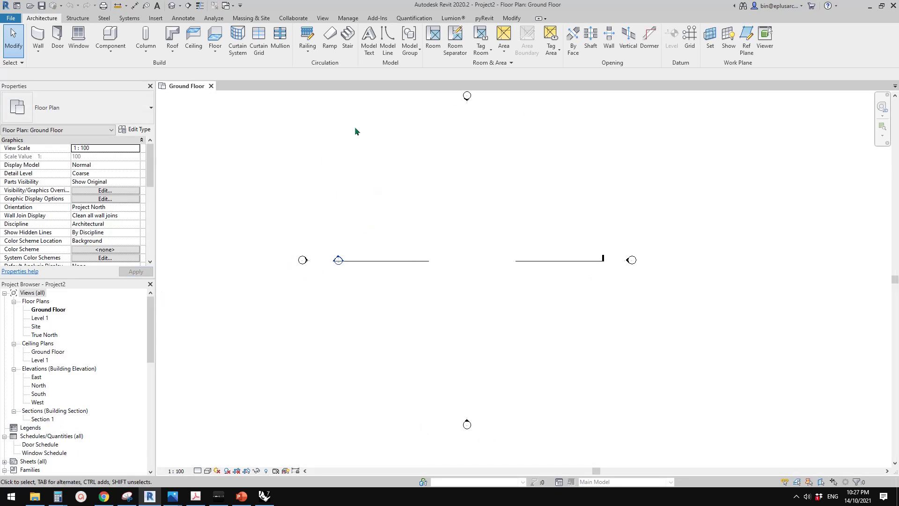
click(323, 18)
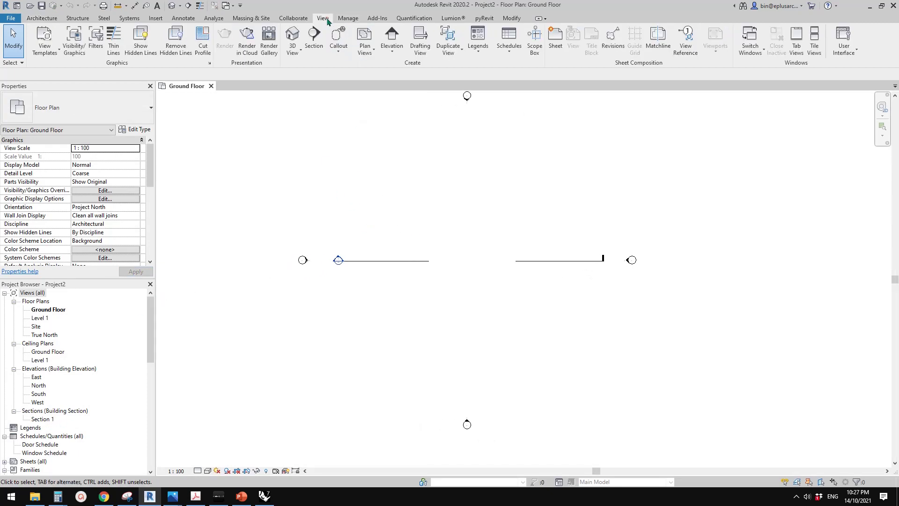
click(424, 49)
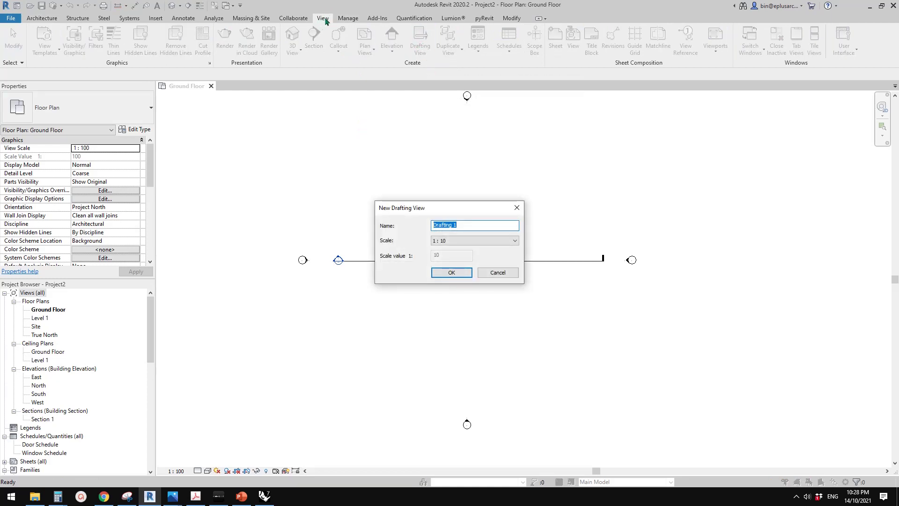
click(464, 241)
click(449, 255)
click(453, 273)
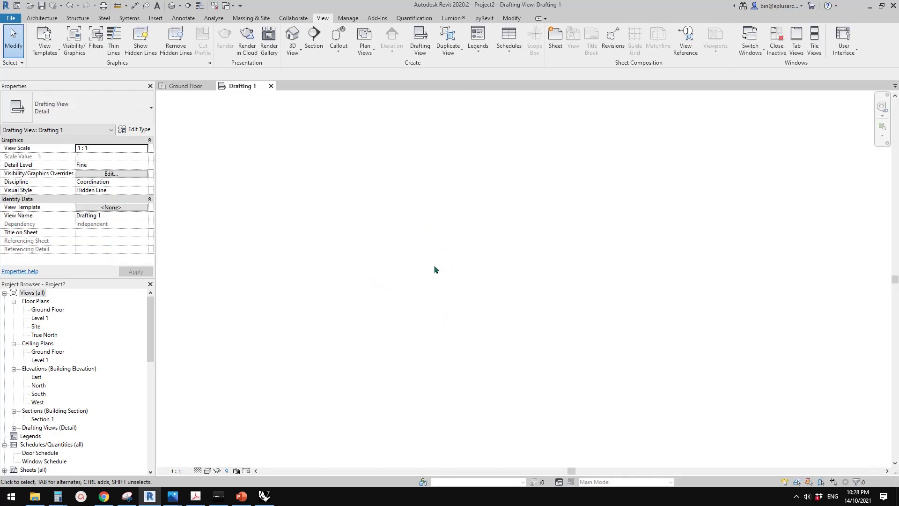
Step: Draw a 100 x 100 mm square with thin detail lines in the drafting view
key(d)
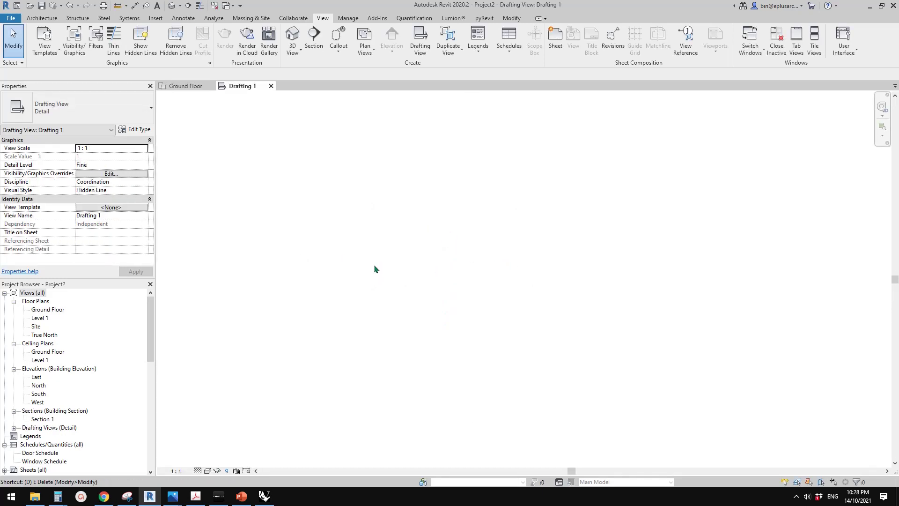
key(l)
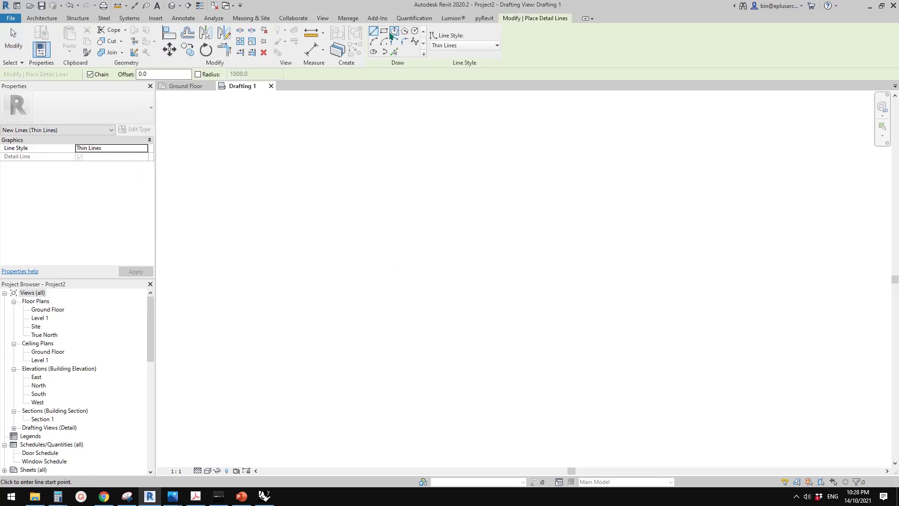
click(384, 31)
click(389, 196)
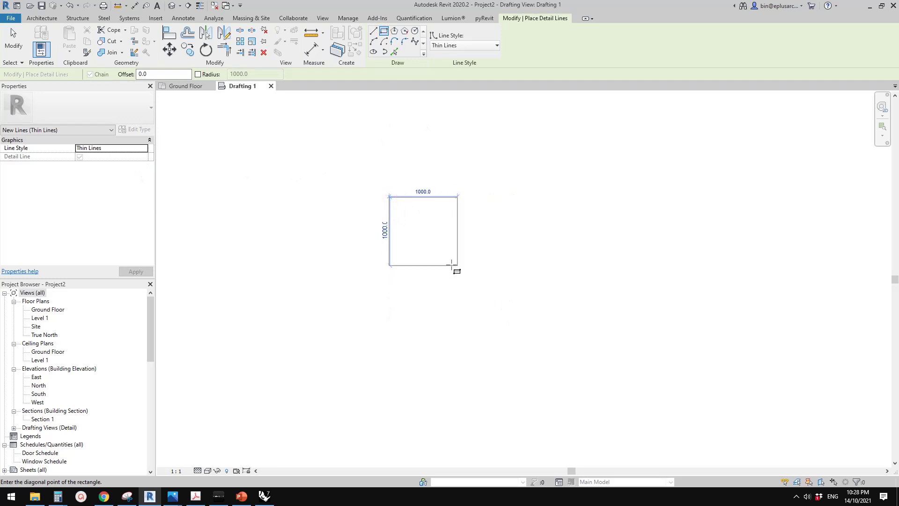
scroll(451, 265, up, 4)
middle_drag(369, 172, 488, 324)
scroll(477, 294, up, 2)
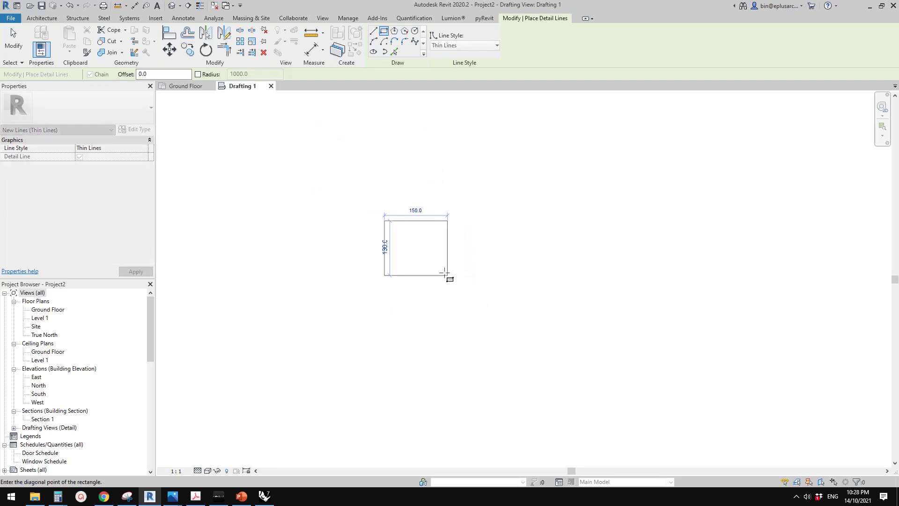
scroll(454, 297, up, 2)
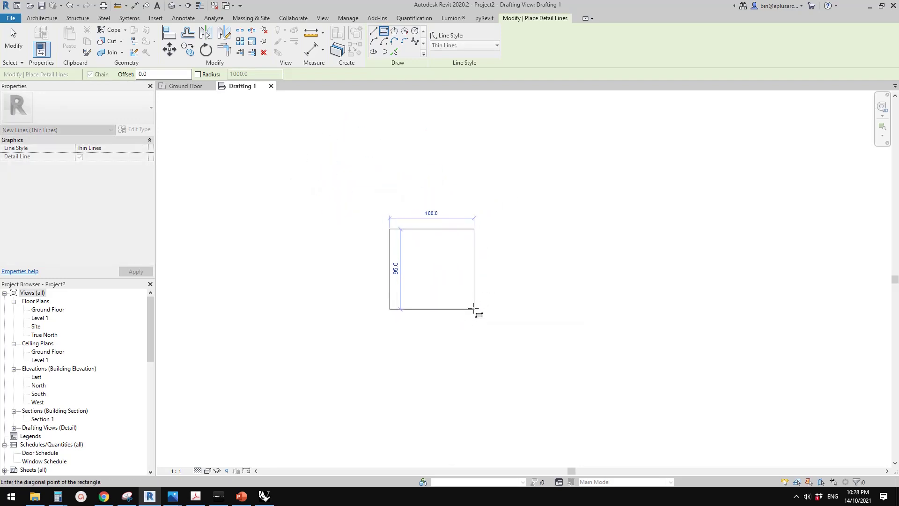
click(474, 310)
key(Escape)
key(Escape)
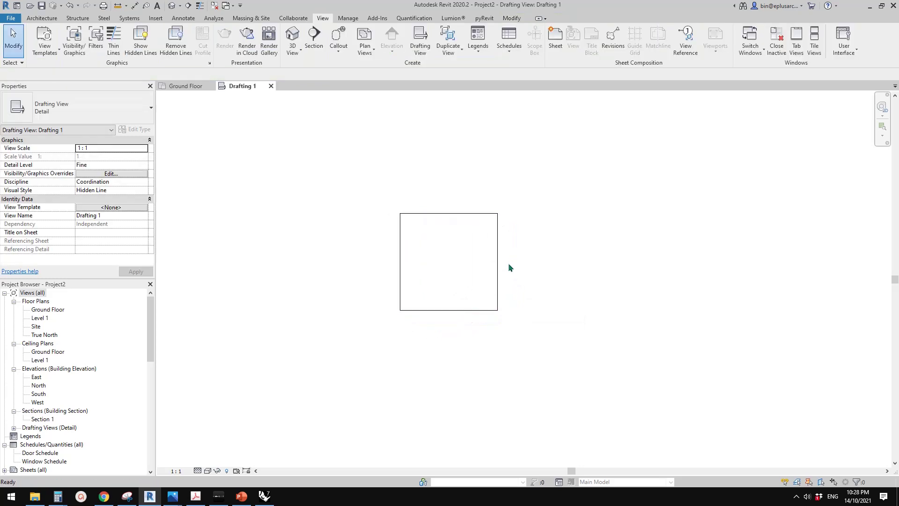
Step: Draw a vertical detail line through the middle of the square from its top edge to its bottom edge
middle_drag(416, 257, 421, 289)
middle_drag(392, 189, 386, 195)
key(d)
key(l)
click(401, 232)
click(399, 348)
key(Escape)
Step: Draw a diagonal detail line from the centre line's top end to the midpoint of the square's right edge
scroll(412, 278, up, 2)
click(398, 209)
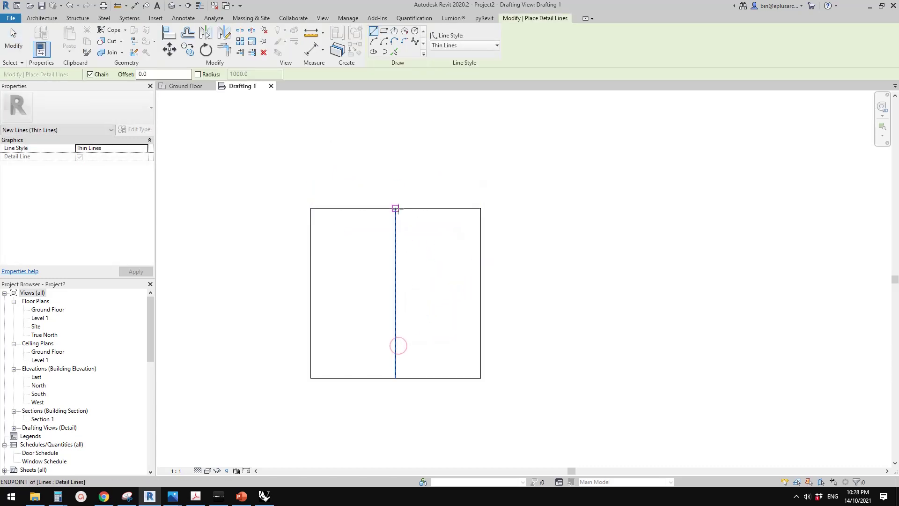
click(481, 290)
key(Escape)
key(Escape)
Step: Copy the diagonal line 25 mm straight up along the square's right edge
click(447, 260)
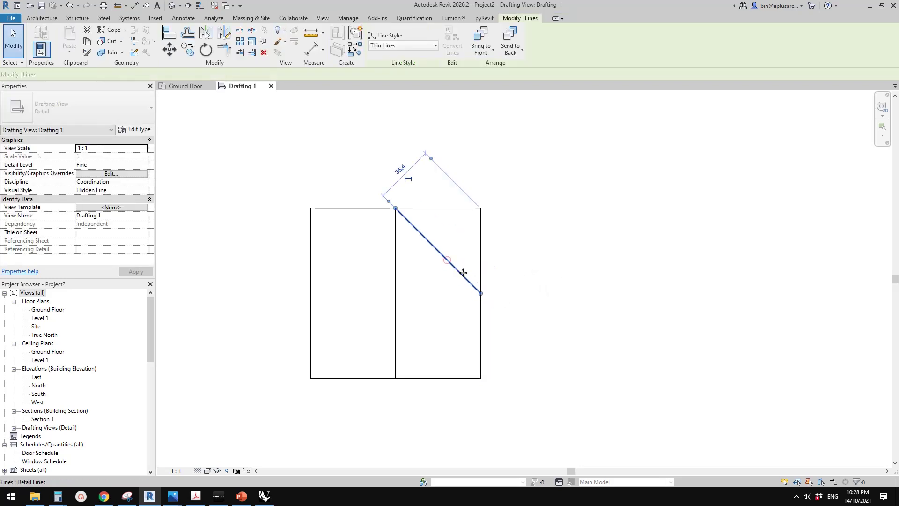
middle_drag(463, 272, 452, 271)
key(c)
key(o)
click(473, 293)
click(470, 248)
Step: Copy the uppermost diagonal 50 mm straight down along the square's right edge
click(469, 323)
key(c)
key(o)
click(470, 249)
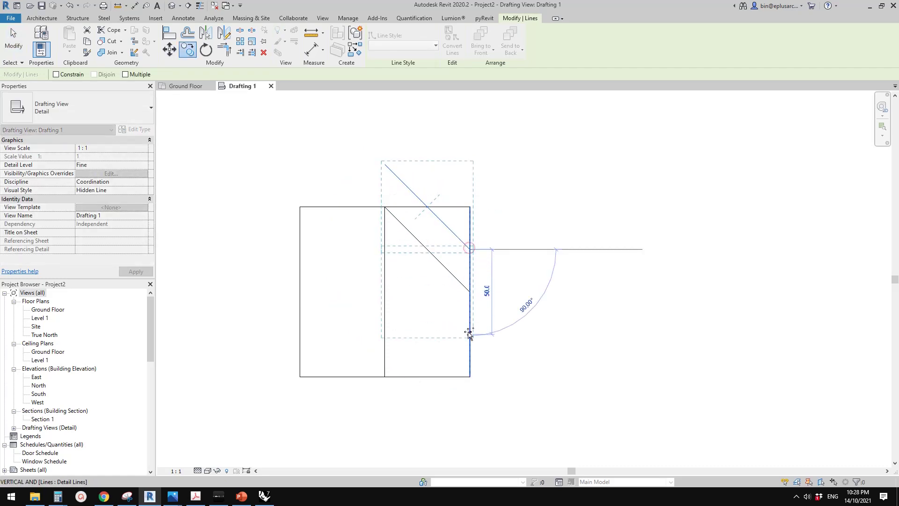
click(469, 333)
key(Escape)
Step: Copy the lowest diagonal straight down so it ends at the square's bottom-right corner
click(454, 320)
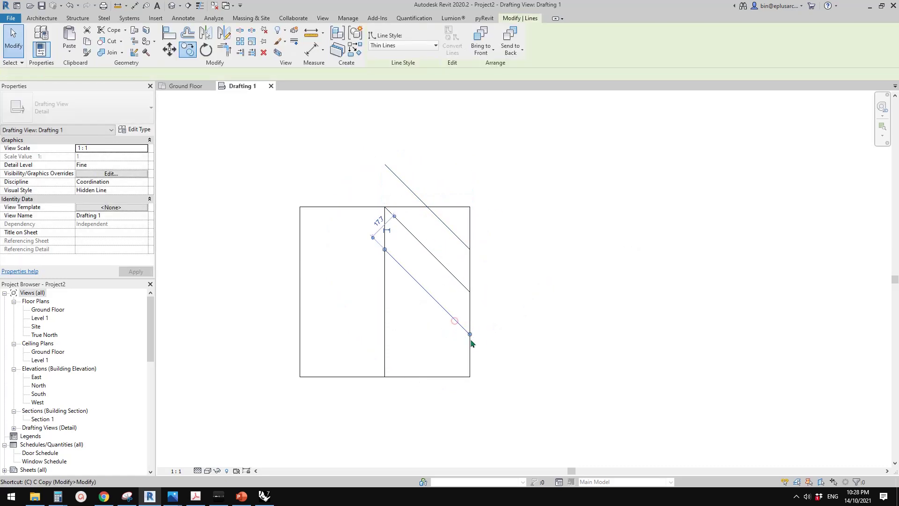
key(o)
click(469, 334)
click(469, 376)
key(Escape)
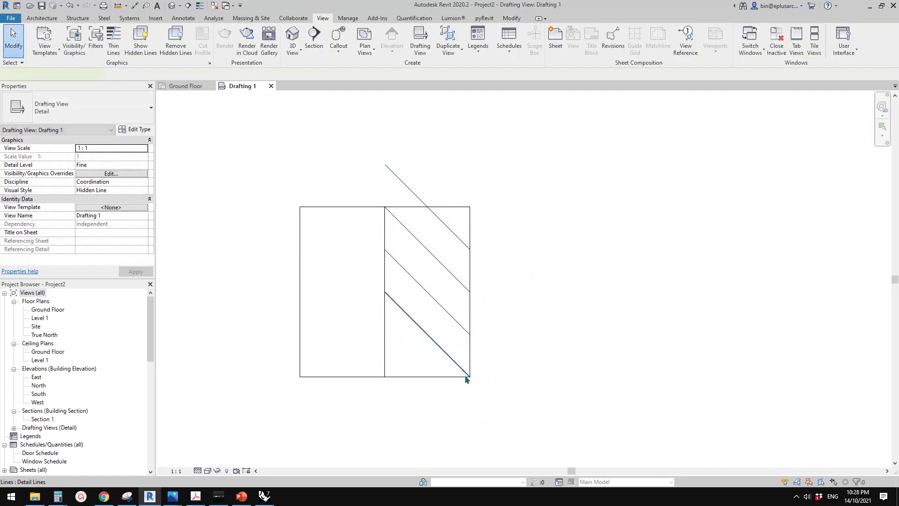
Step: Add a short parallel diagonal running from the centre line to the middle of the right half's bottom edge
click(467, 379)
key(c)
key(o)
click(470, 376)
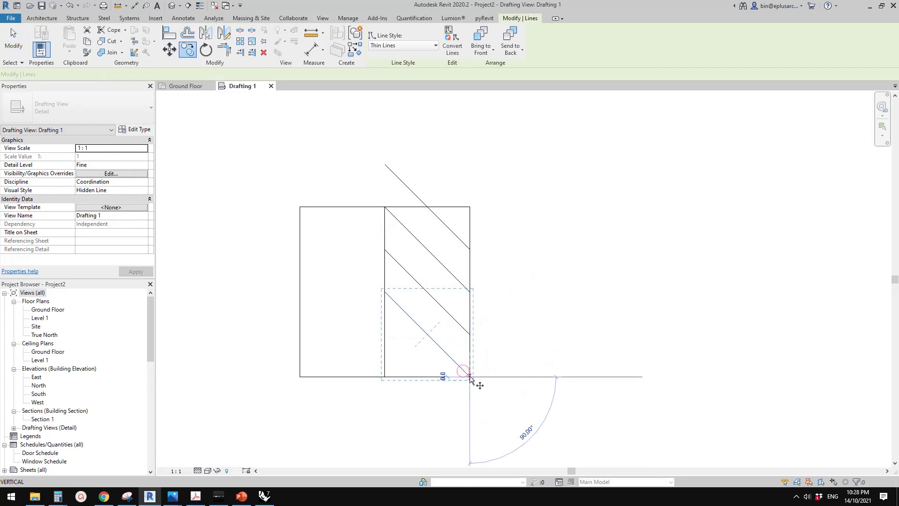
click(428, 375)
key(Escape)
Step: Mirror the diagonals of the right half about the vertical centre line
drag(450, 219, 400, 361)
key(m)
key(m)
click(386, 328)
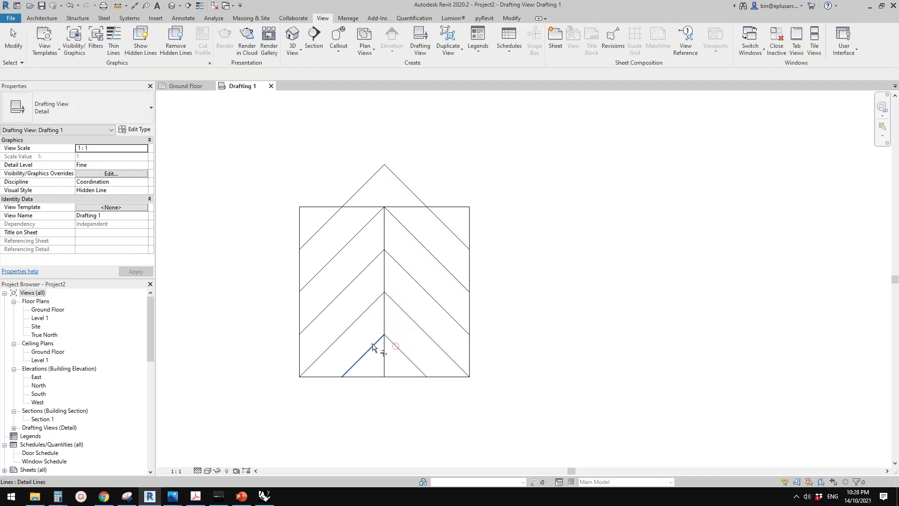
Step: Shorten the two topmost diagonals so that they end on the square's top edge
scroll(419, 216, up, 1)
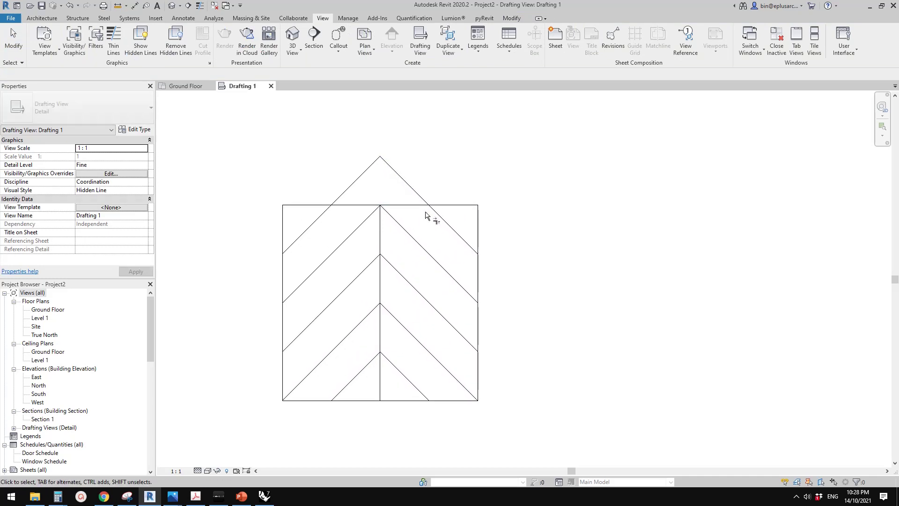
scroll(414, 190, up, 1)
click(414, 190)
drag(378, 151, 432, 207)
middle_drag(432, 207, 430, 210)
key(Escape)
click(357, 170)
drag(373, 152, 321, 208)
scroll(488, 213, down, 2)
middle_drag(489, 213, 442, 192)
key(Escape)
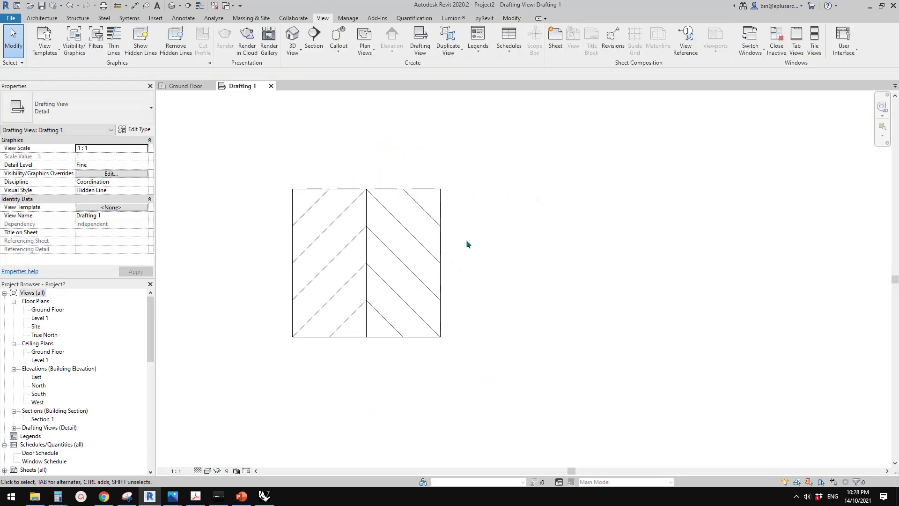
Step: Read the description of pyRevit's Make Pattern tool and review the lines of the pattern tile
scroll(417, 228, up, 3)
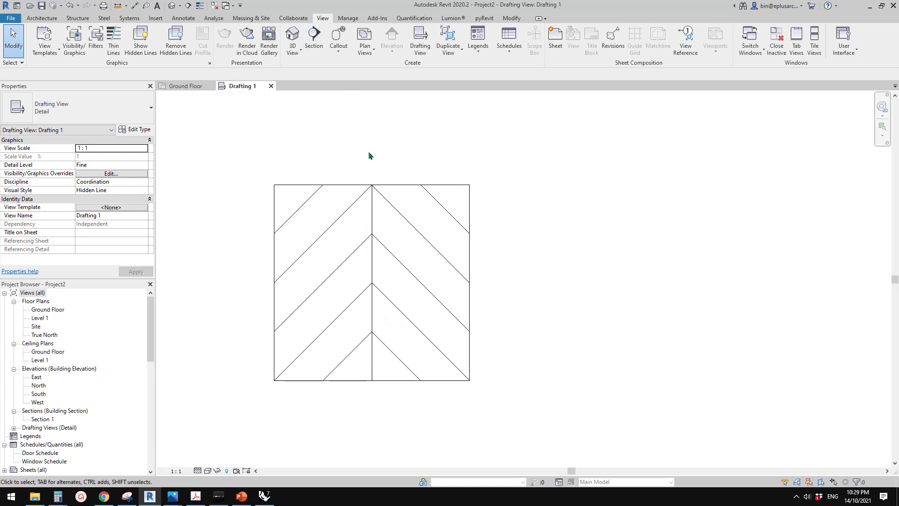
middle_drag(369, 151, 401, 159)
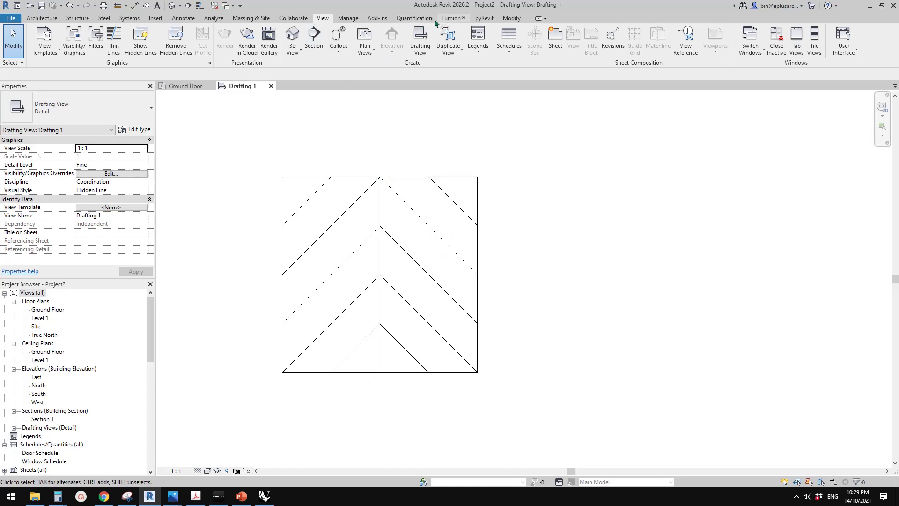
click(484, 18)
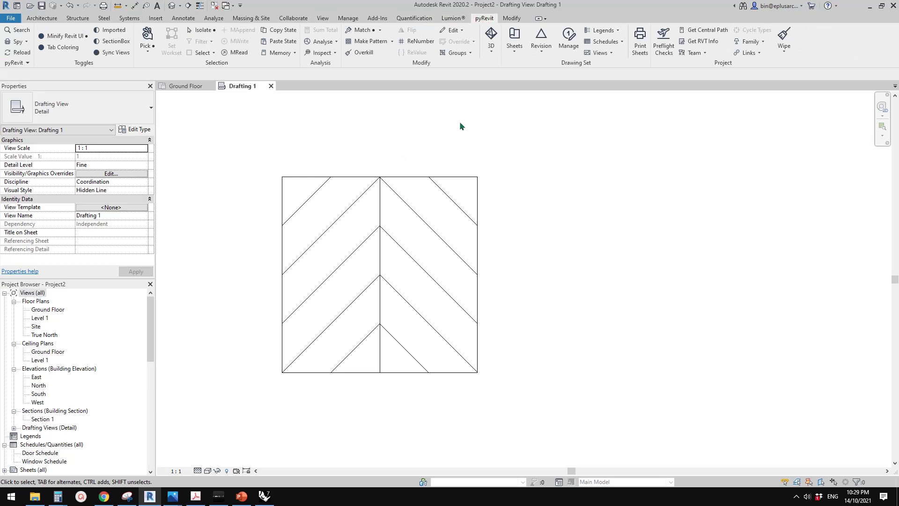
middle_drag(459, 122, 456, 122)
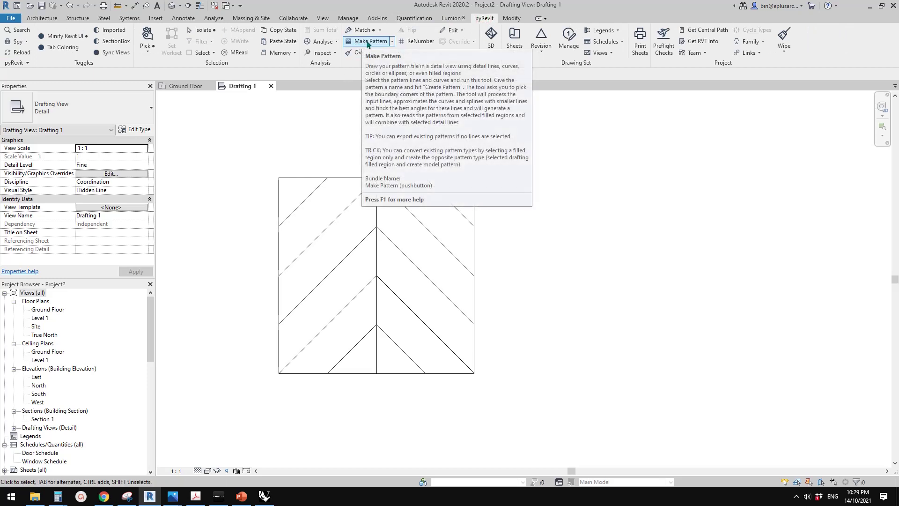
click(366, 52)
drag(461, 187, 417, 304)
click(505, 202)
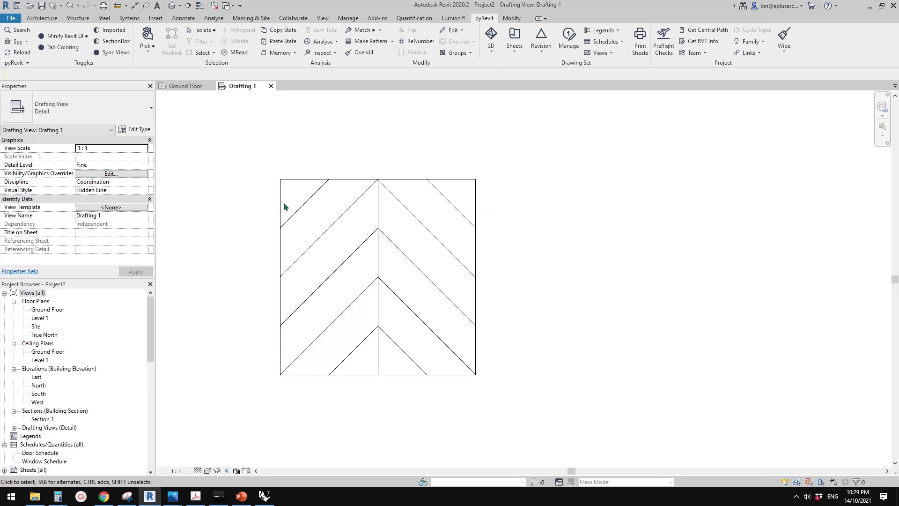
Step: Select the tile's chevron lines and set up Make Pattern with the name New 01 as a model pattern
drag(507, 198, 293, 364)
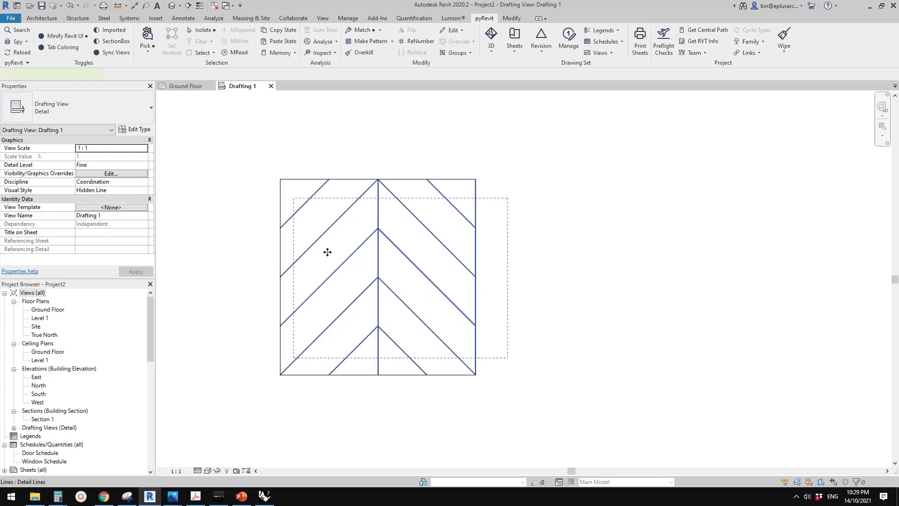
click(491, 19)
click(370, 41)
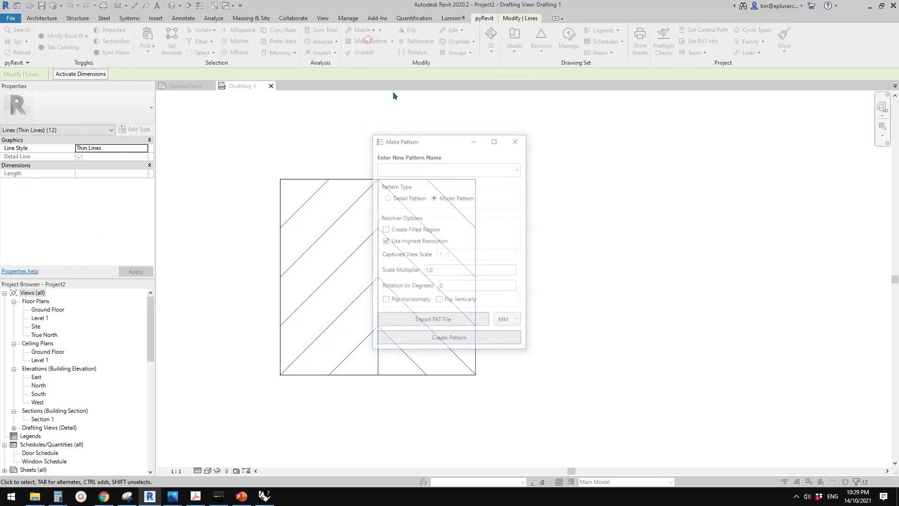
drag(438, 139, 493, 105)
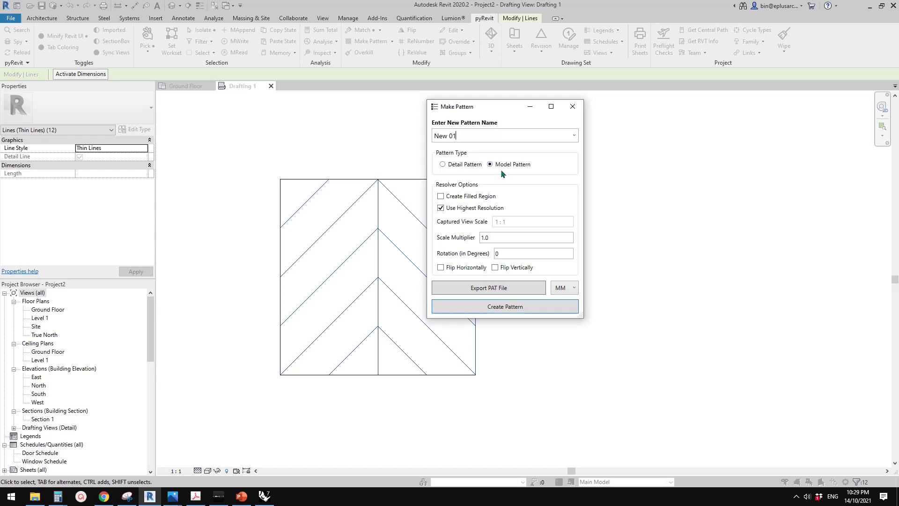
drag(501, 106, 519, 148)
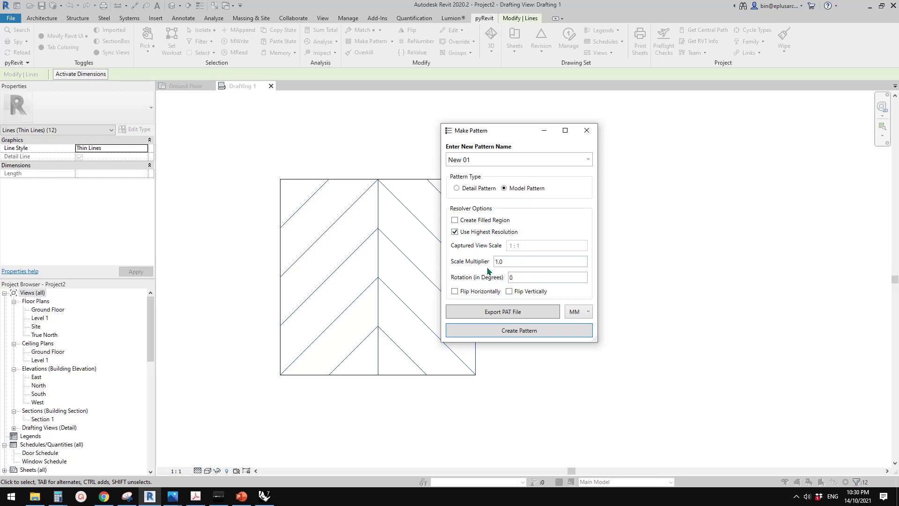
Step: Create the pattern, using the square's bottom-left corner as origin and its top-right corner as the extent of the pattern area
click(522, 331)
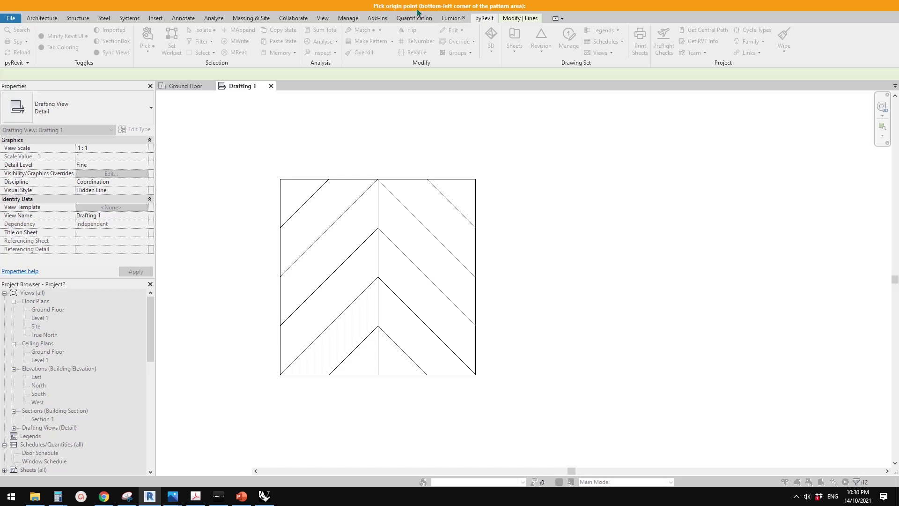
click(280, 375)
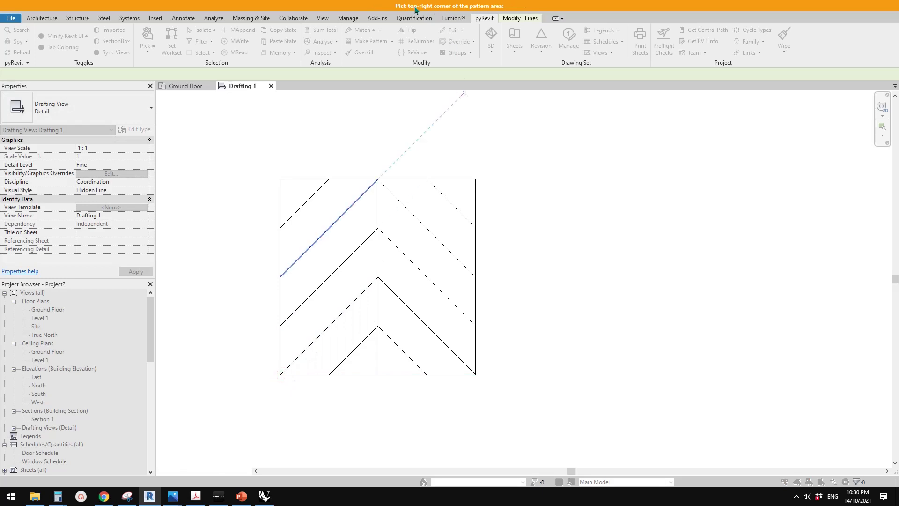
click(475, 179)
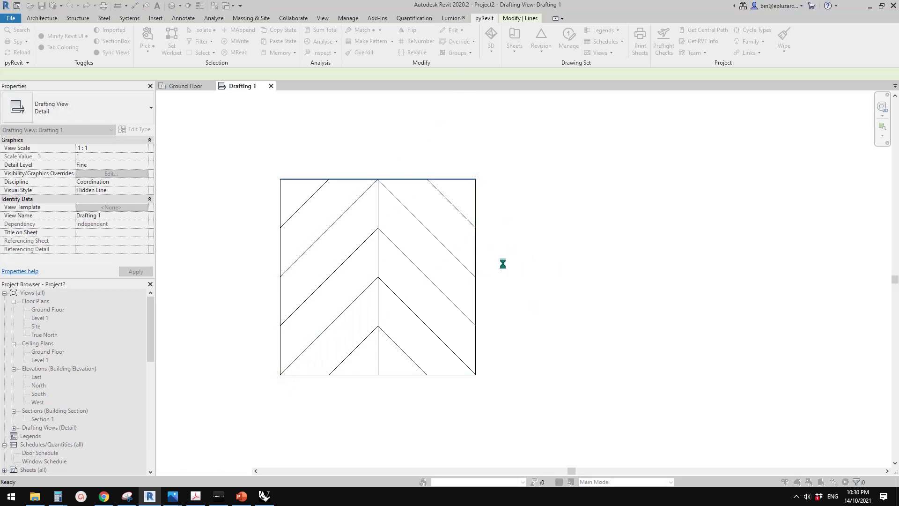
drag(466, 196, 548, 194)
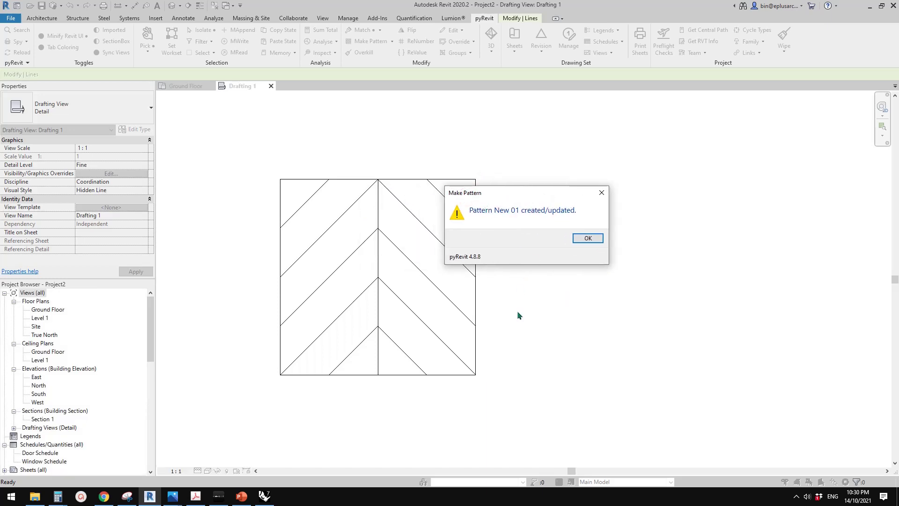
click(588, 238)
middle_drag(410, 182, 386, 185)
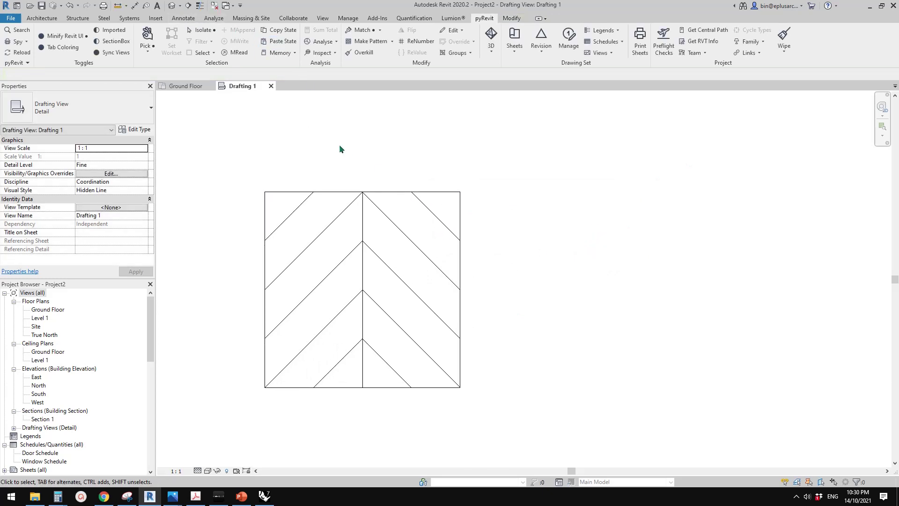
Step: Sketch a rectangular filled region boundary about 600 mm wide beside the chevron tile
click(183, 19)
middle_drag(316, 125, 321, 121)
mouse_move(435, 194)
middle_down()
mouse_move(409, 161)
mouse_move(383, 156)
middle_up()
click(258, 52)
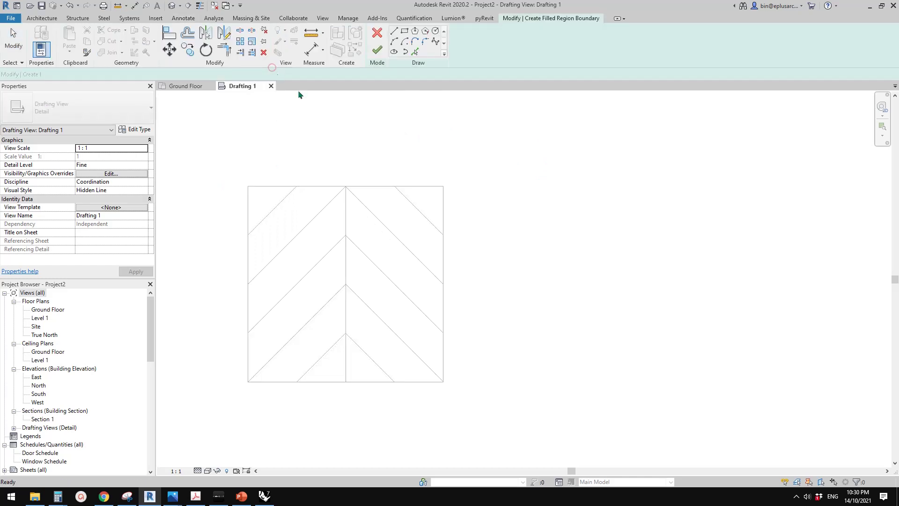
middle_drag(534, 193, 402, 184)
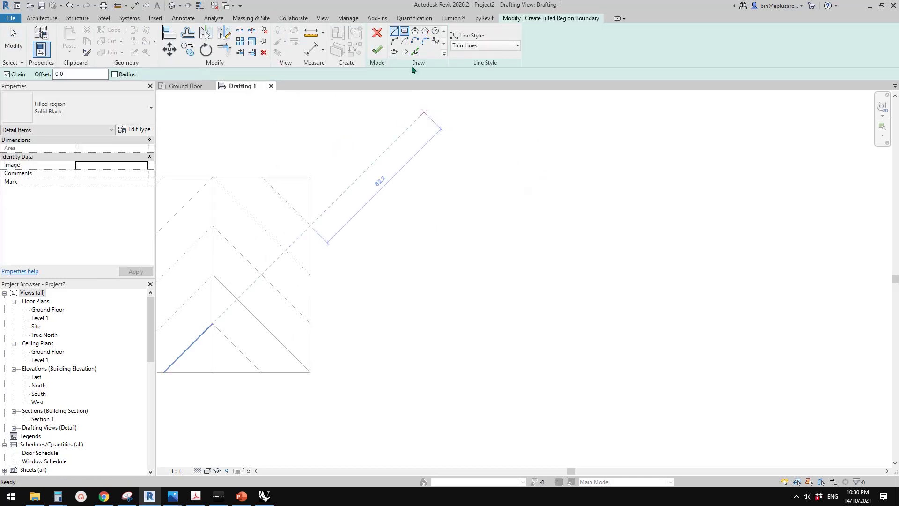
click(404, 32)
scroll(379, 202, down, 3)
click(372, 117)
click(704, 309)
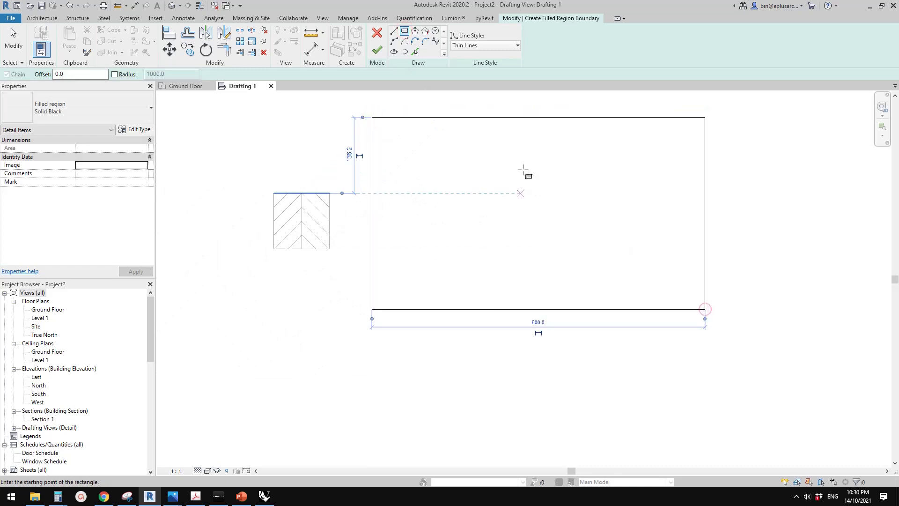
scroll(524, 170, up, 2)
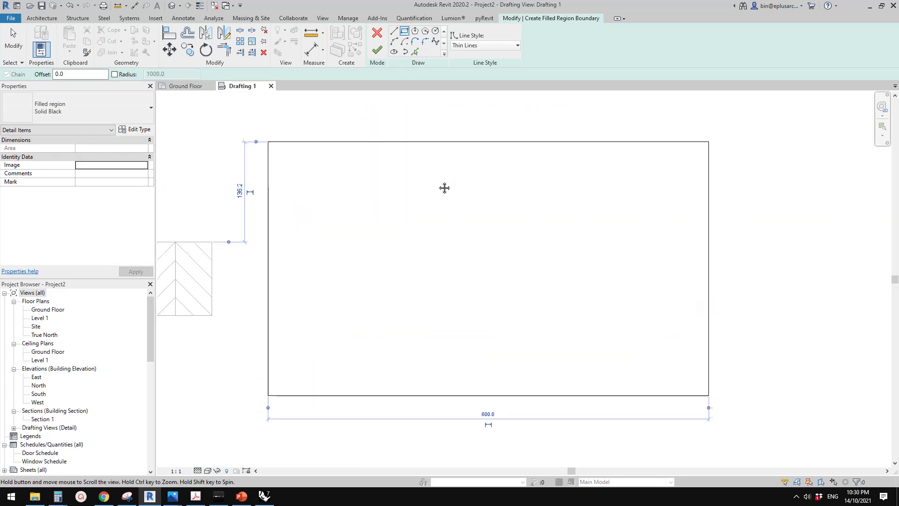
Step: Duplicate the Solid Black filled region type under the name New 01
click(132, 130)
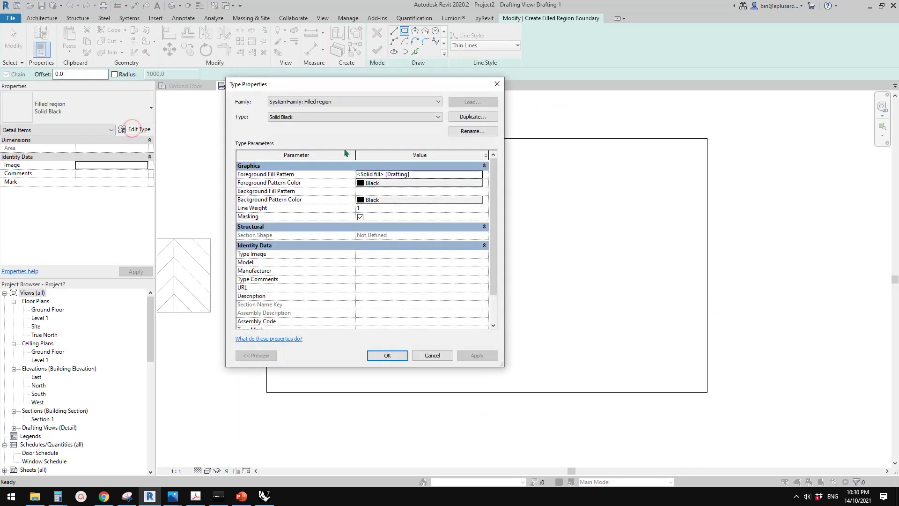
drag(357, 83, 381, 89)
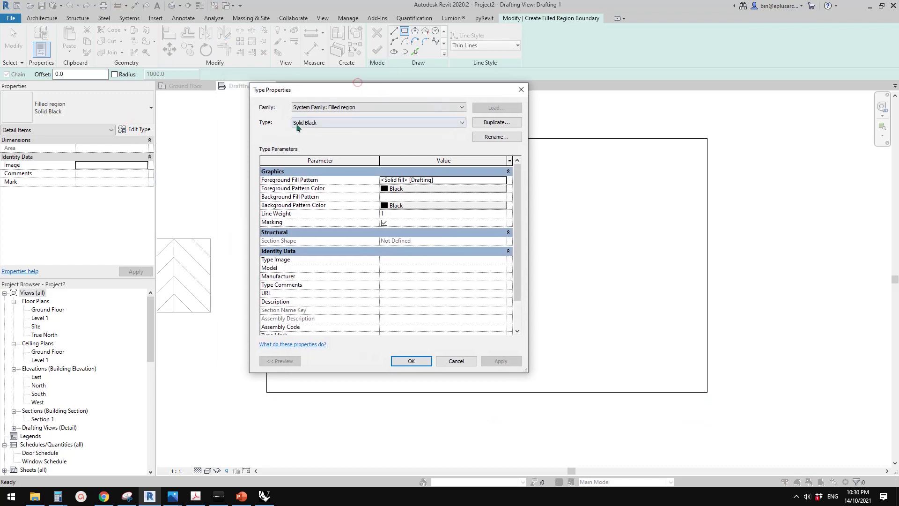
click(499, 123)
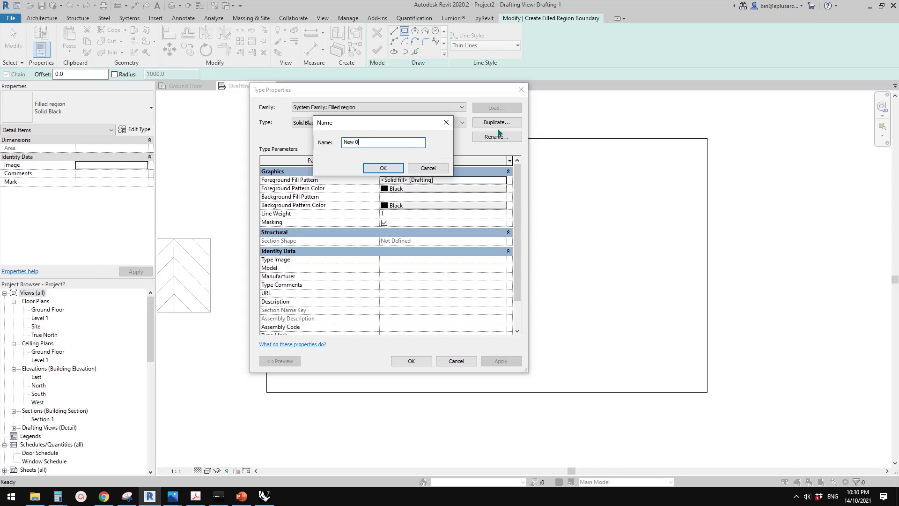
click(403, 170)
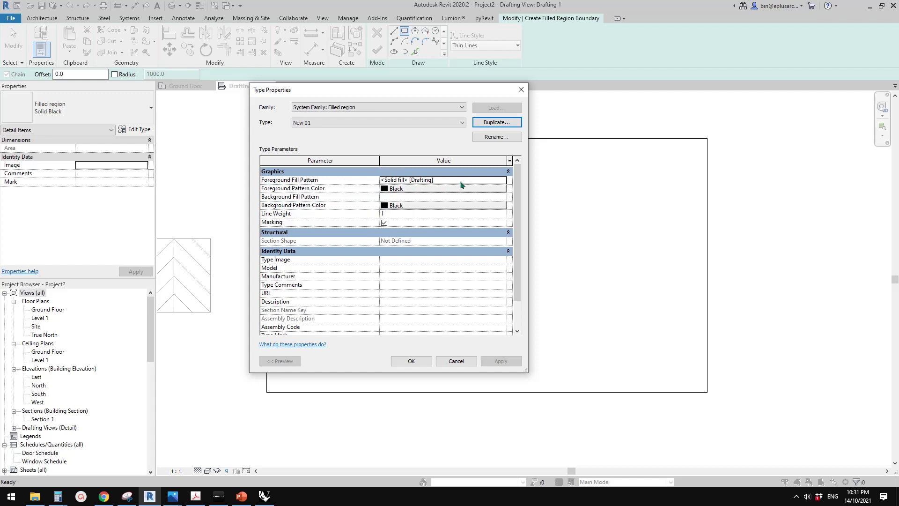
Step: Set the type's foreground fill pattern to the model pattern New 01 and finish the filled region
click(478, 180)
click(503, 180)
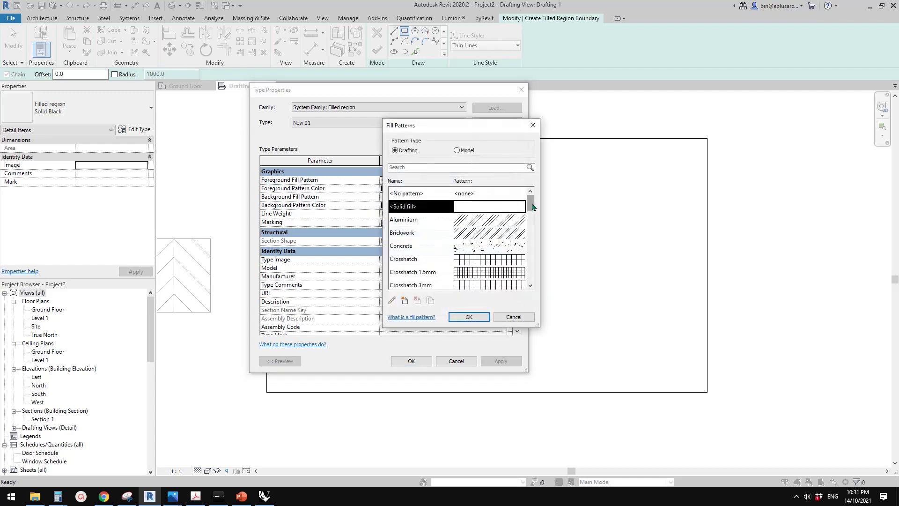
drag(532, 207, 535, 249)
click(466, 150)
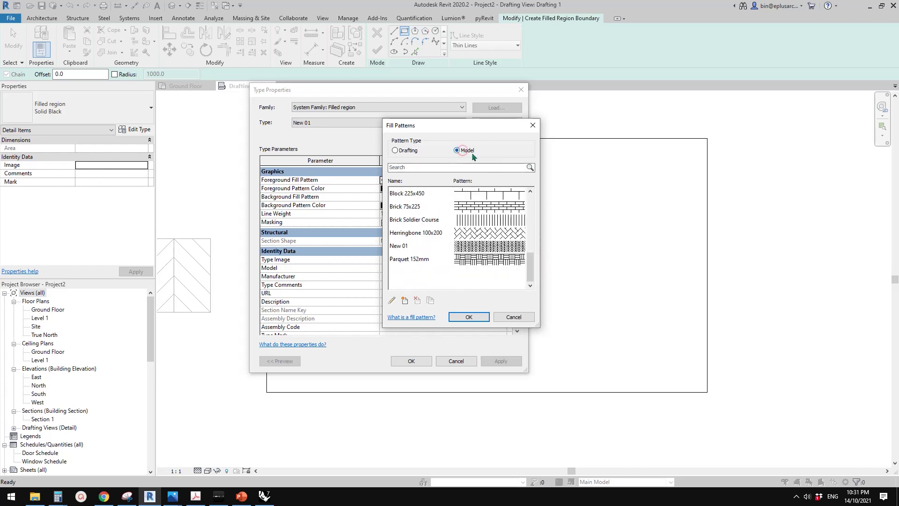
mouse_move(530, 268)
mouse_down()
mouse_move(531, 242)
mouse_move(529, 264)
mouse_up()
click(399, 262)
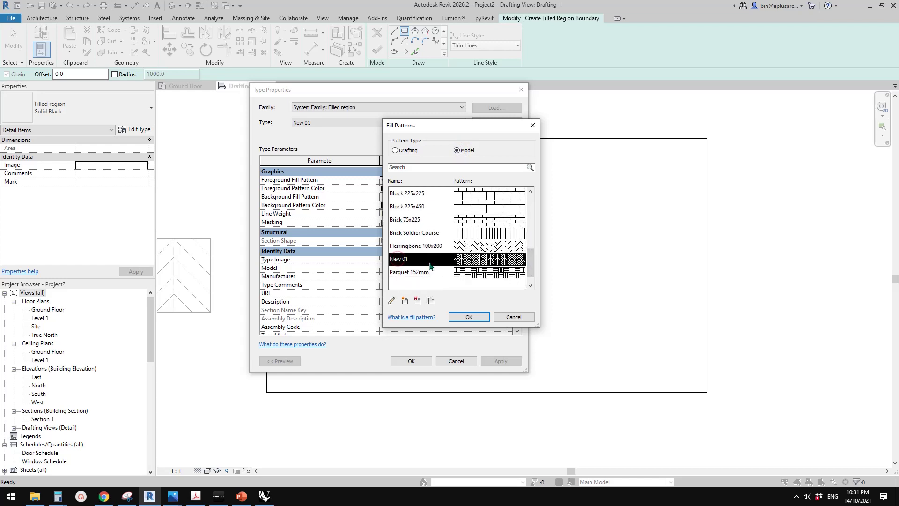
click(476, 317)
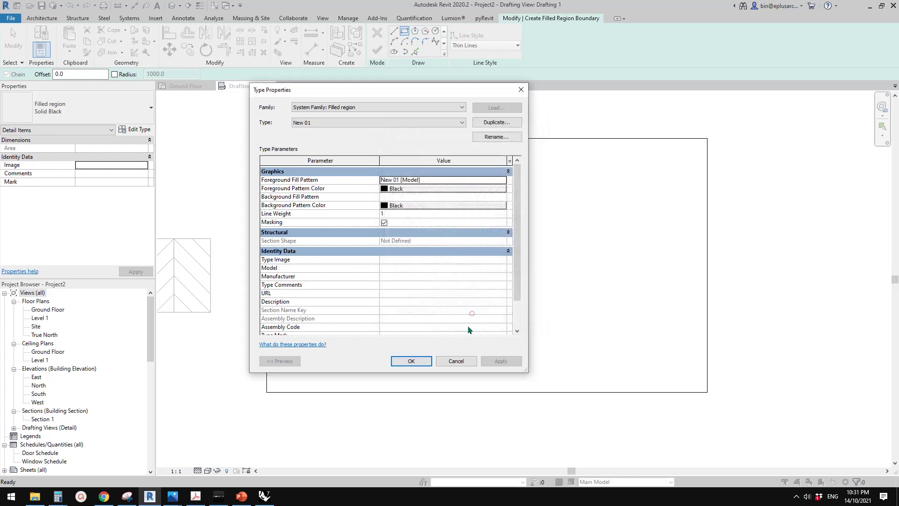
click(417, 360)
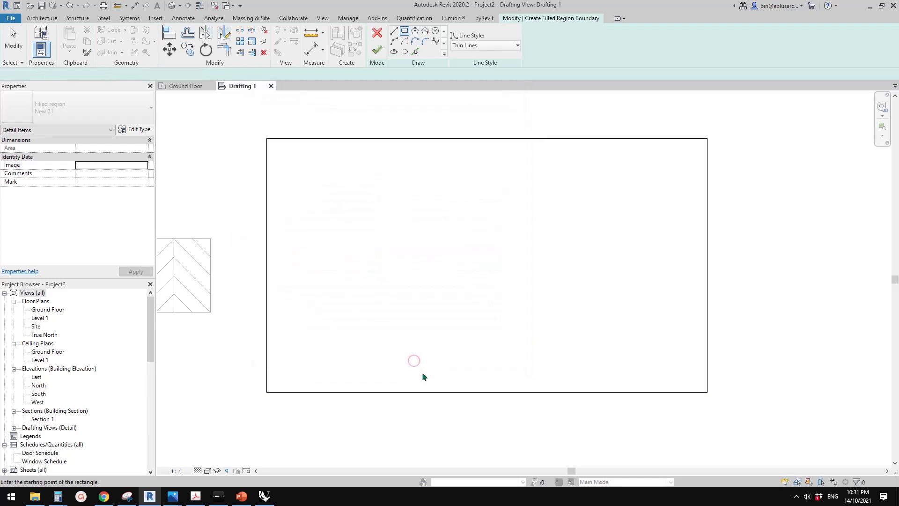
click(377, 54)
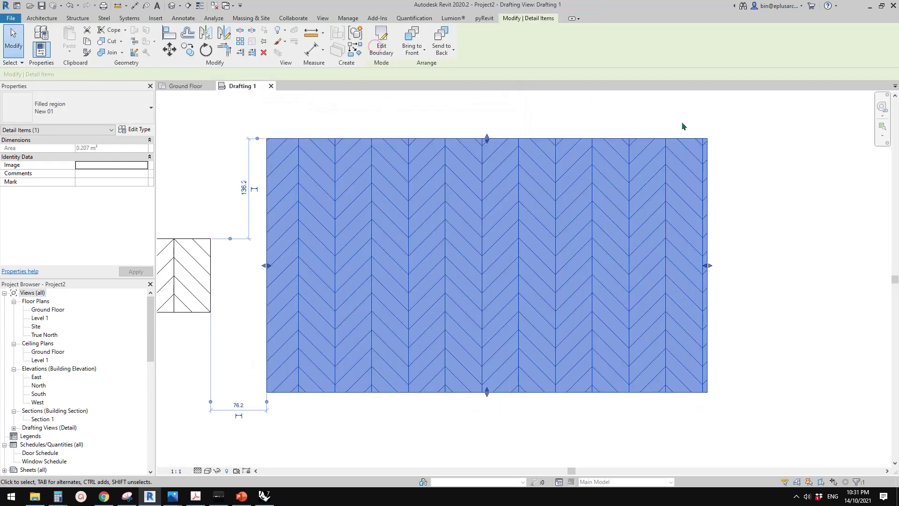
click(759, 232)
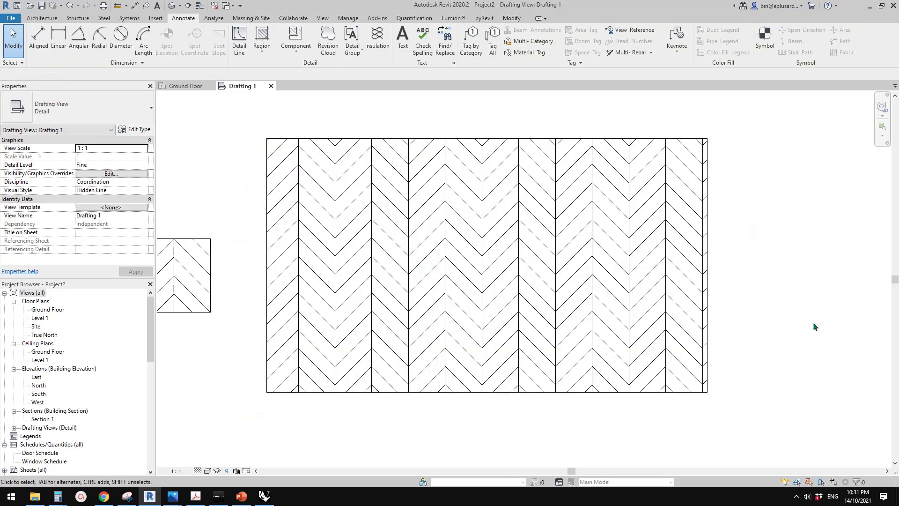
middle_drag(481, 302, 450, 313)
scroll(449, 314, up, 1)
key(d)
key(i)
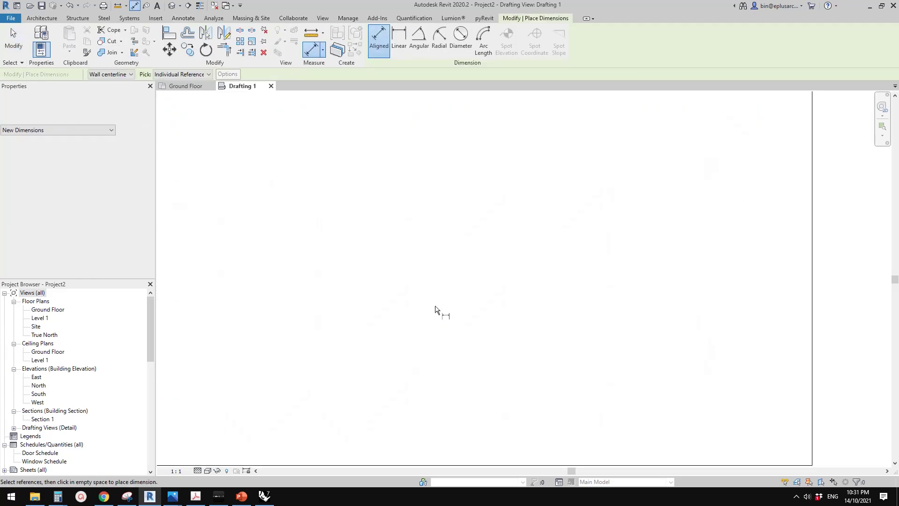
key(Escape)
key(Escape)
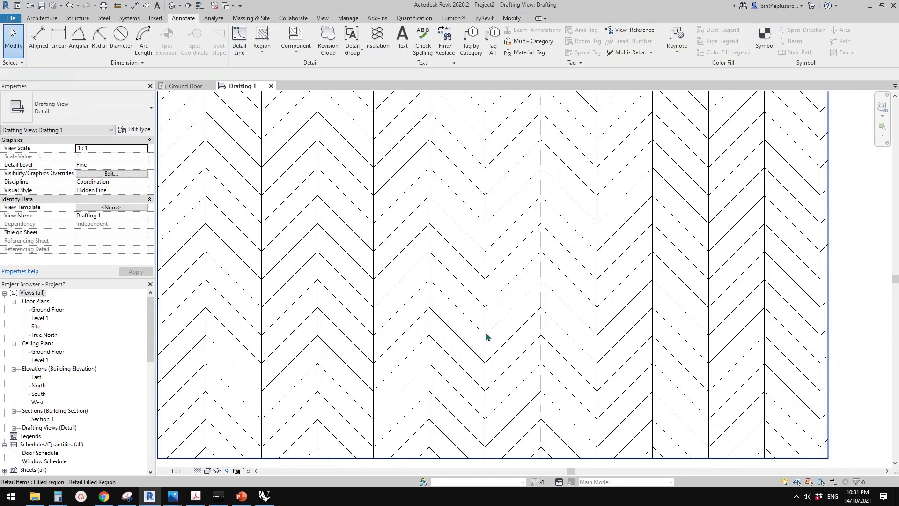
Step: Check the vertical spacing of the chevrons in the filled region with a temporary detail line
key(d)
key(l)
scroll(487, 306, up, 2)
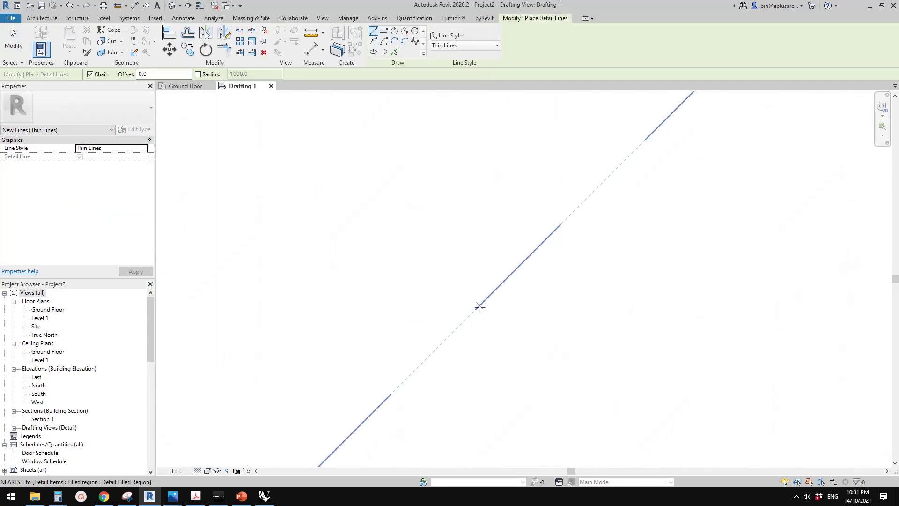
click(475, 309)
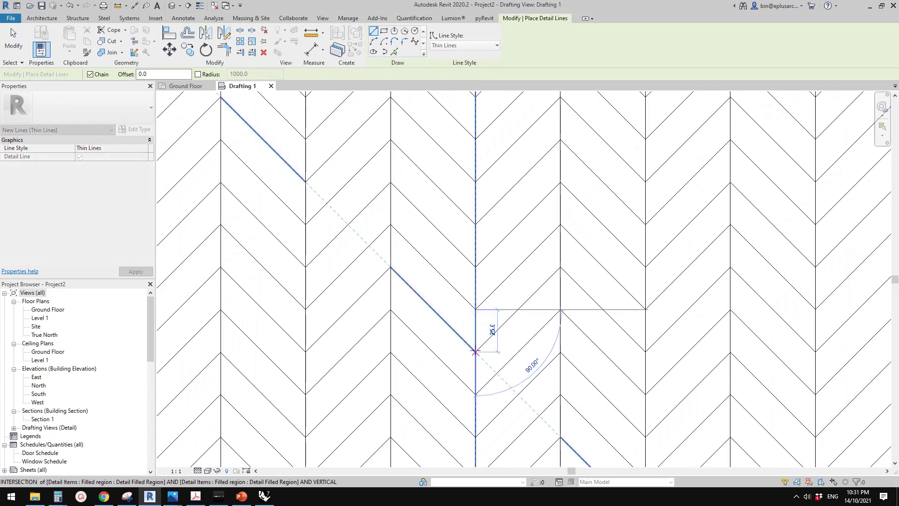
scroll(465, 312, down, 5)
key(Escape)
key(Escape)
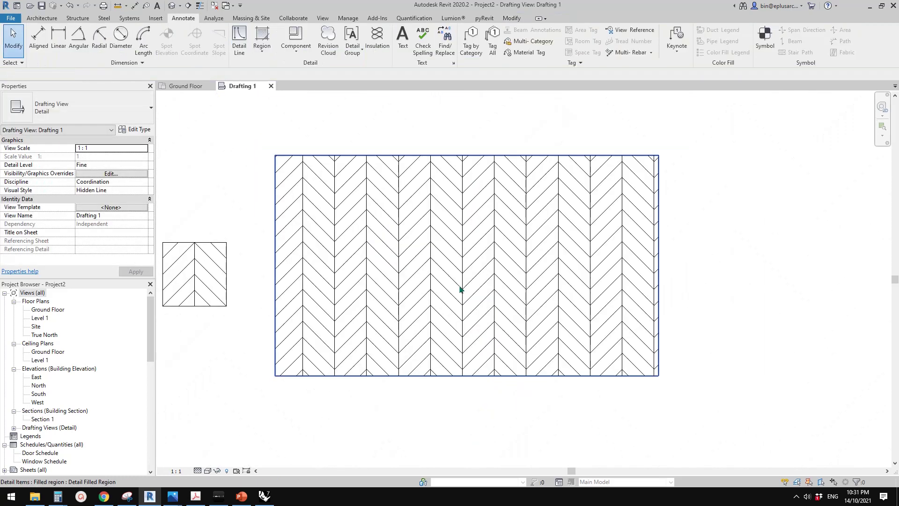
Step: Shrink the filled region by moving its bottom edge up and its right edge inward
click(660, 325)
drag(470, 376, 491, 331)
drag(659, 244, 609, 243)
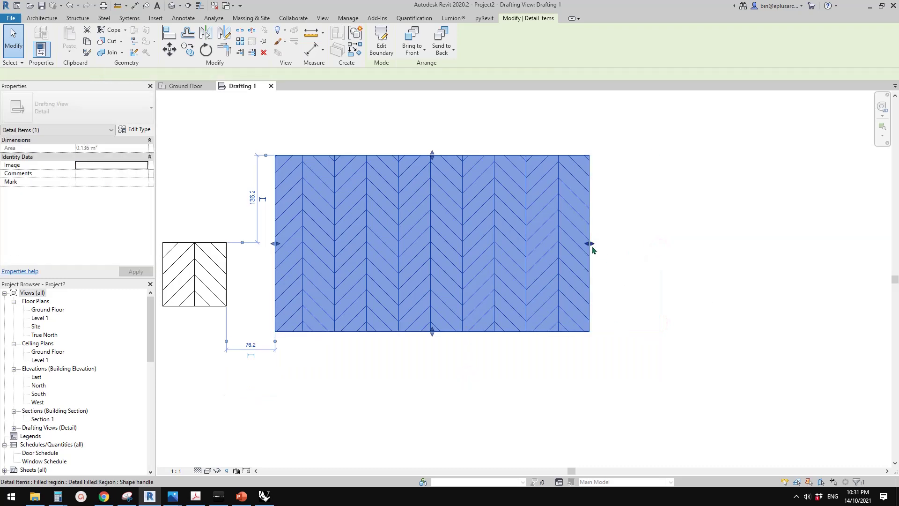
click(654, 284)
middle_drag(425, 191, 459, 206)
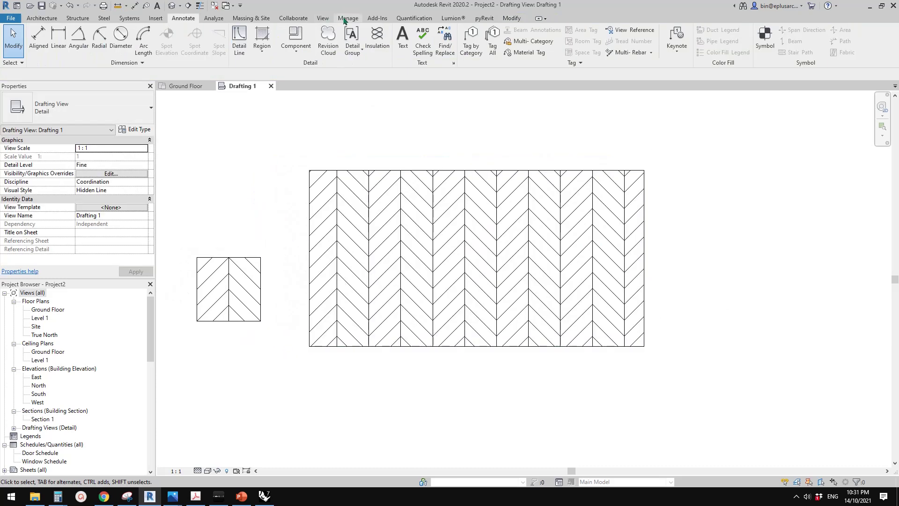
Step: Create a new material in the Material Browser
click(346, 19)
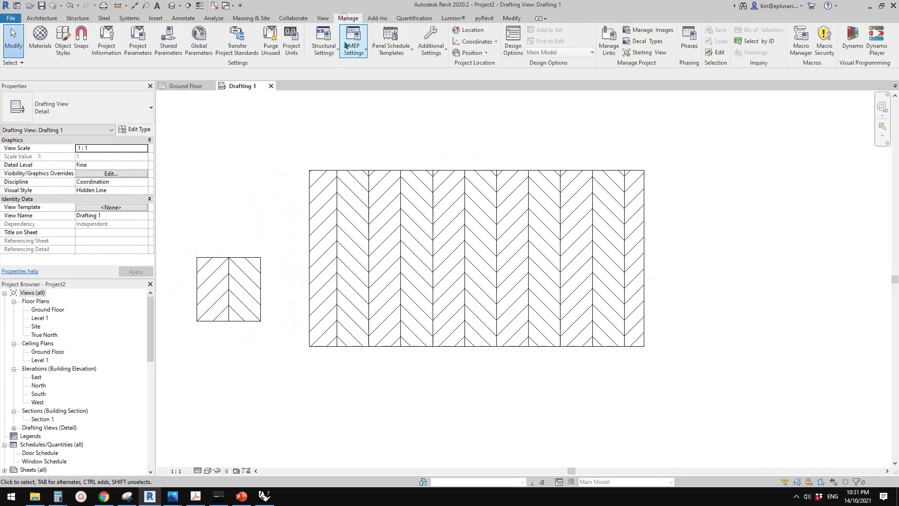
click(39, 40)
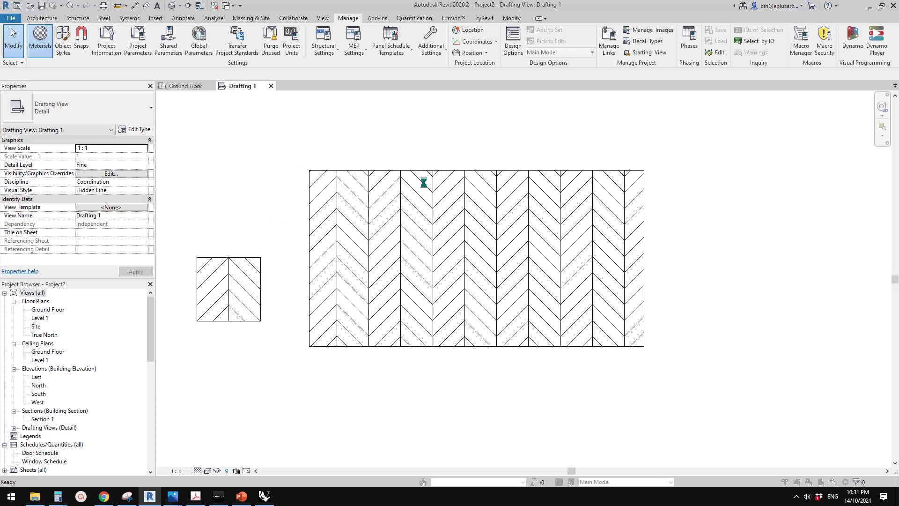
drag(409, 102, 447, 97)
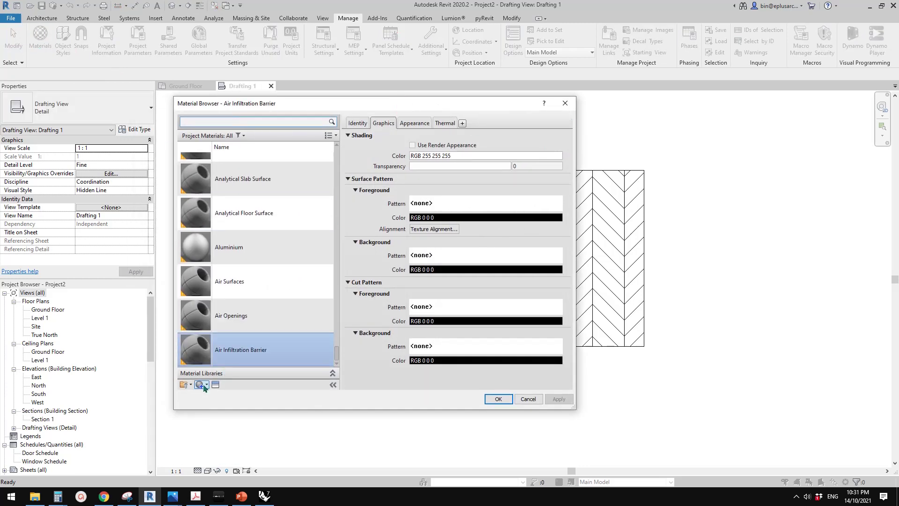
click(204, 388)
click(223, 395)
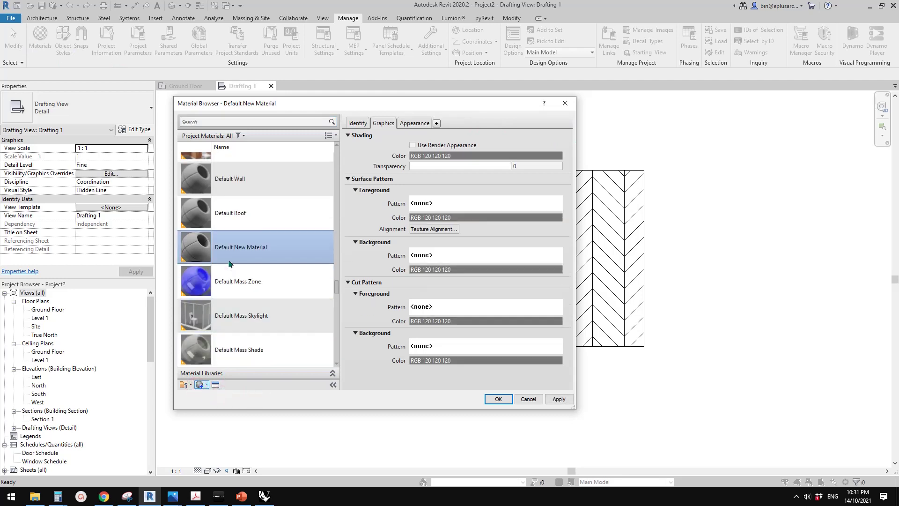
Step: Rename the new default material as New 01
right_click(235, 247)
click(262, 274)
text(New 91)
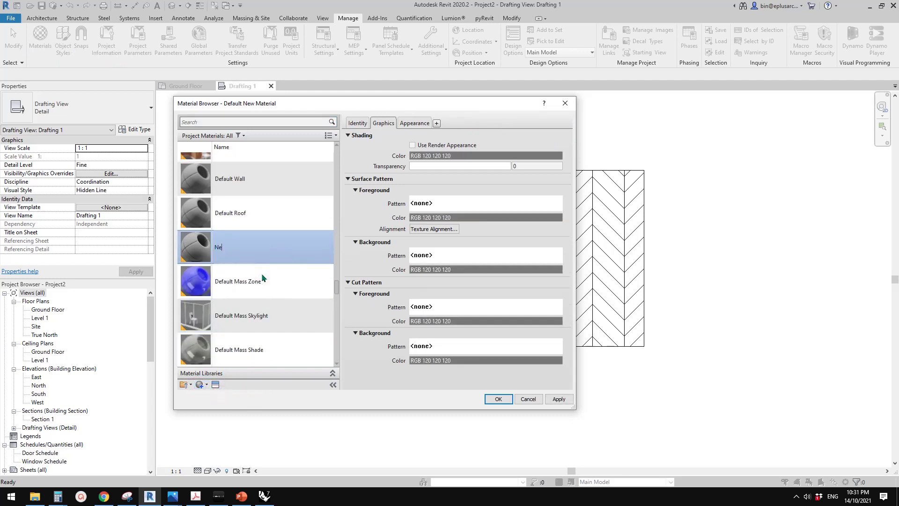
key(BackSpace)
key(BackSpace)
text(01)
key(Return)
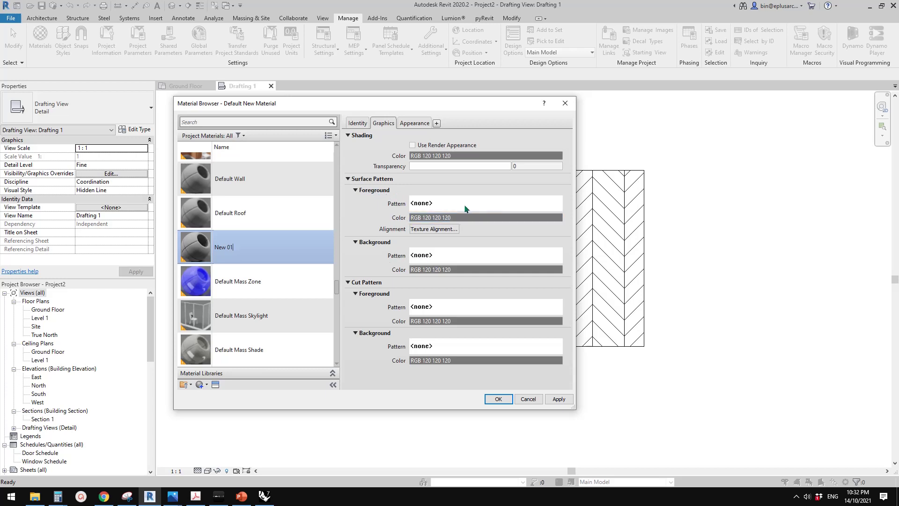
Step: Set the material's surface foreground pattern to the model pattern New 01 and accept the material changes
click(452, 204)
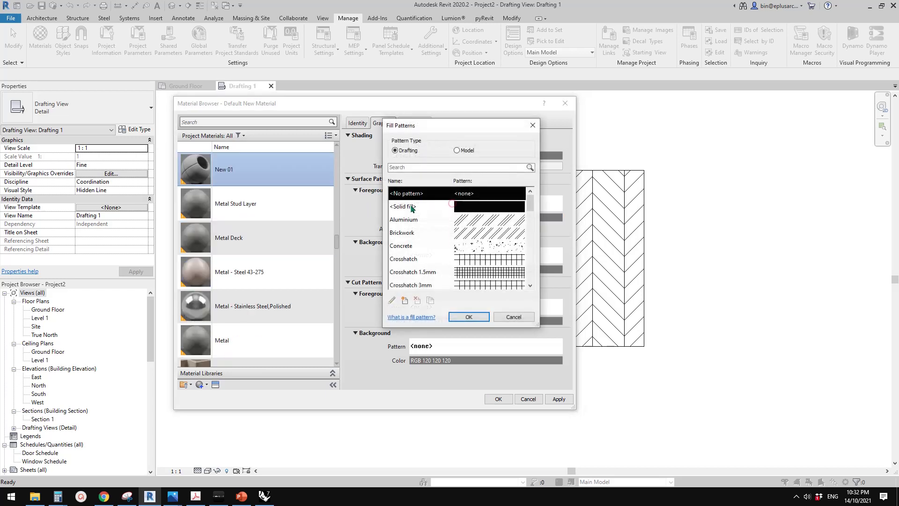
scroll(526, 224, down, 6)
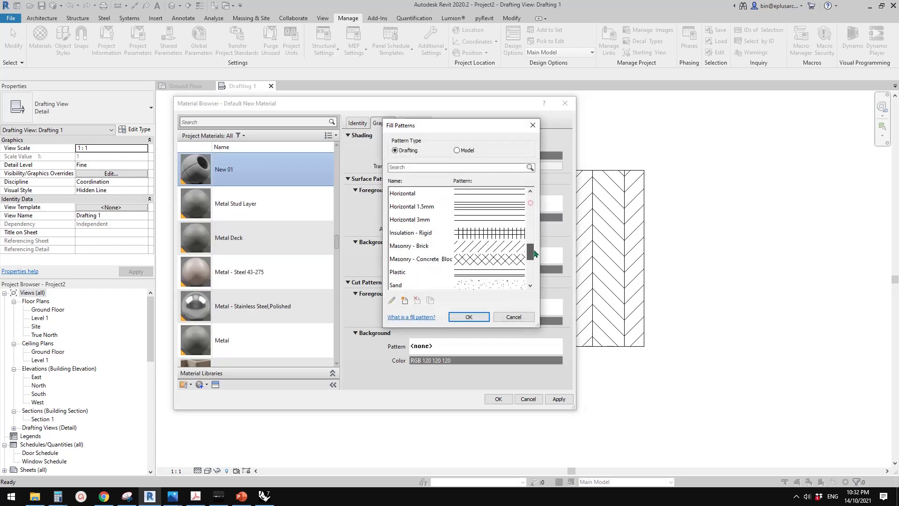
click(457, 151)
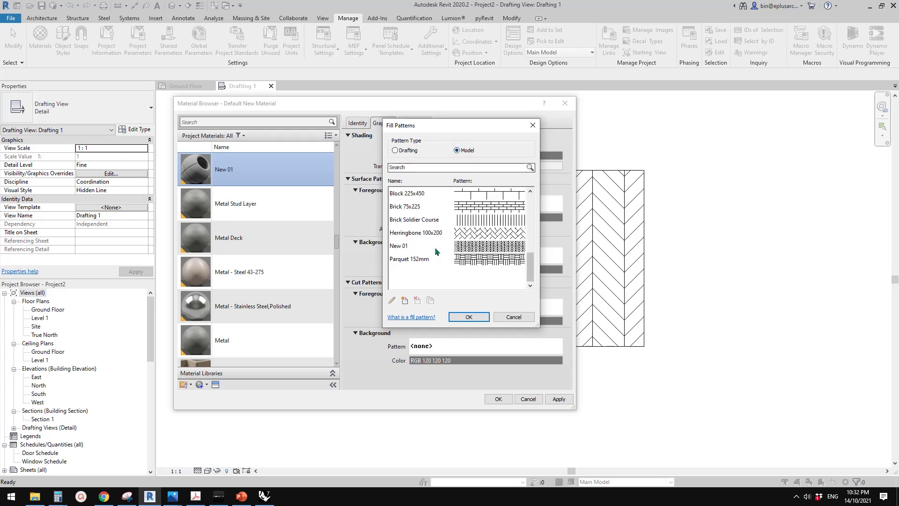
click(398, 247)
click(470, 317)
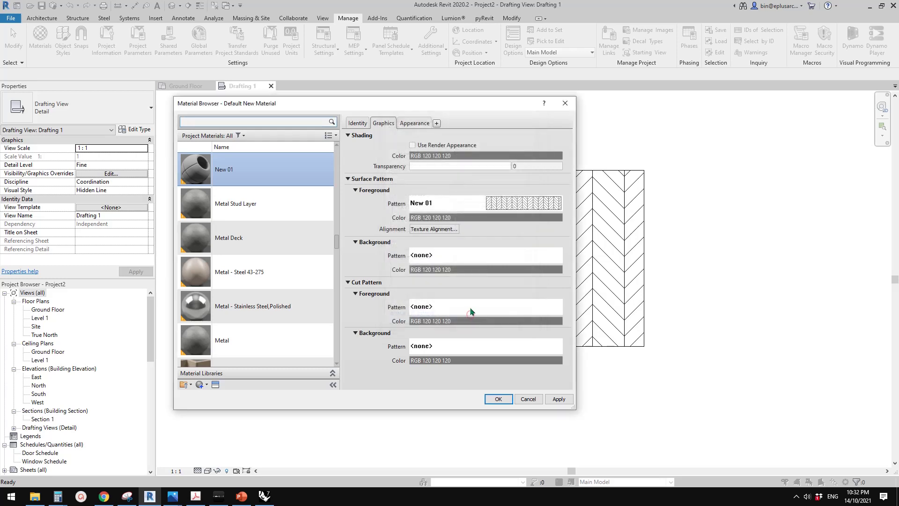
click(499, 398)
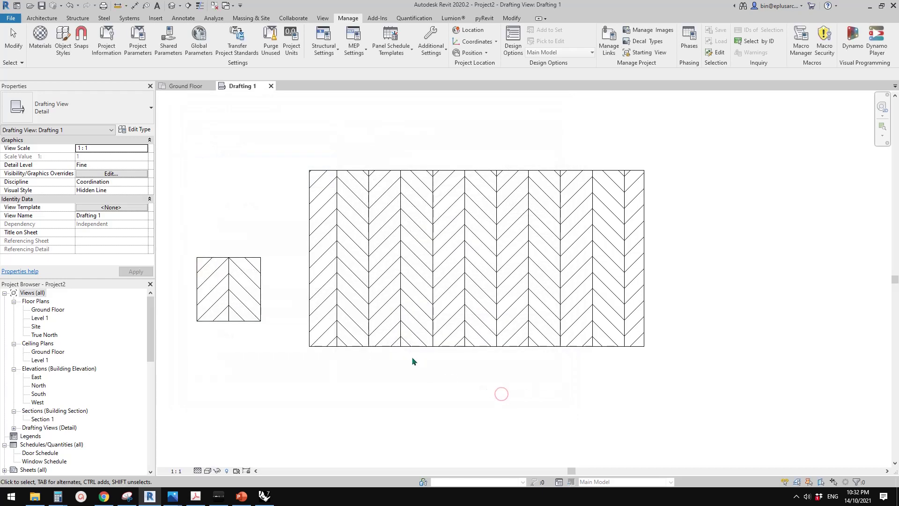
Step: Draw a horizontal Double brick - 270 wall about 9800 mm long above the section line in the Ground Floor plan
middle_drag(397, 256, 409, 274)
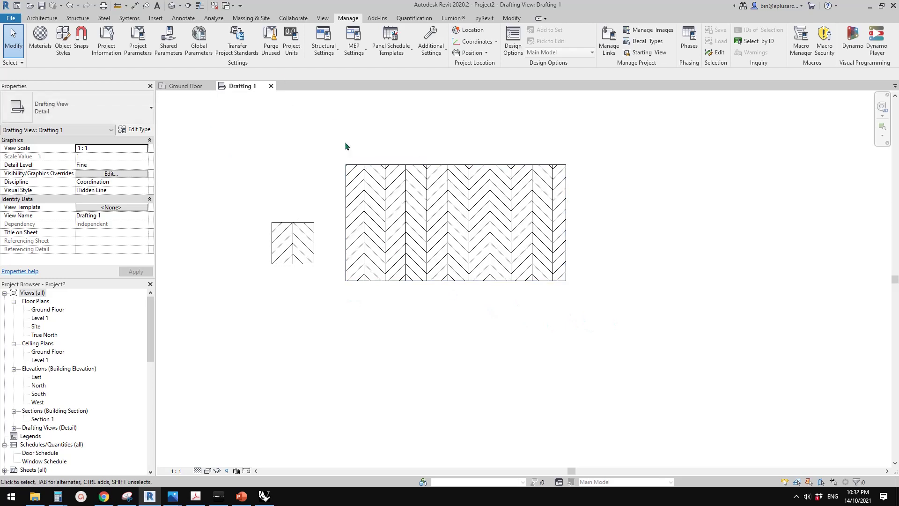
click(191, 86)
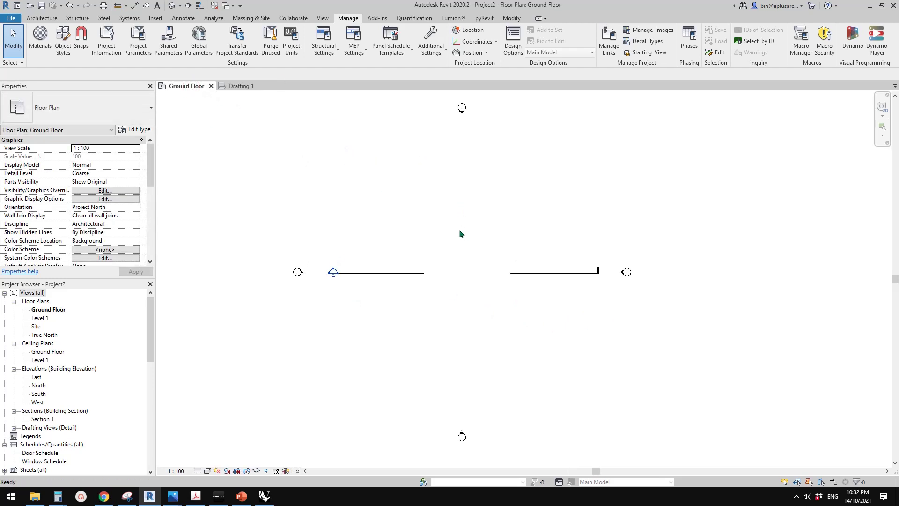
scroll(460, 229, up, 2)
key(w)
key(a)
click(491, 239)
click(409, 239)
key(Escape)
key(Escape)
scroll(432, 241, up, 1)
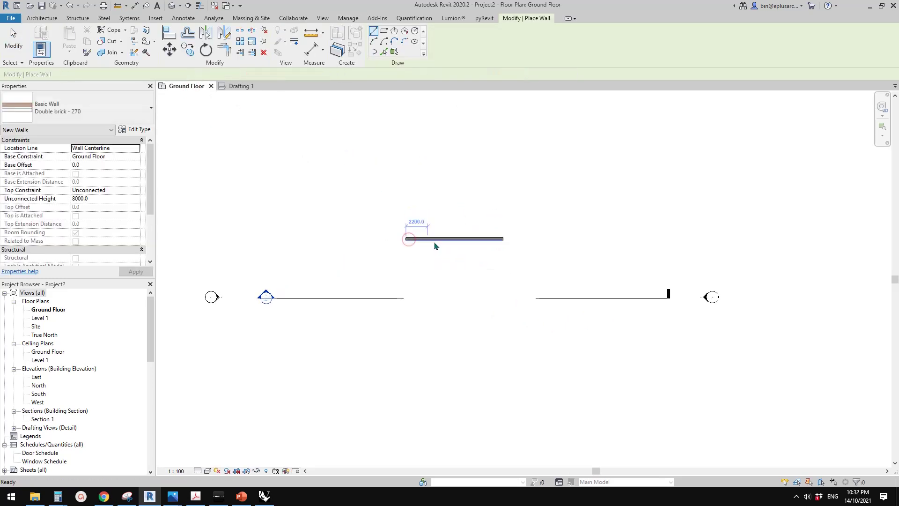
key(Escape)
key(Escape)
Step: Show the new wall in the default 3D view and duplicate its wall type, keeping the suggested name
click(434, 239)
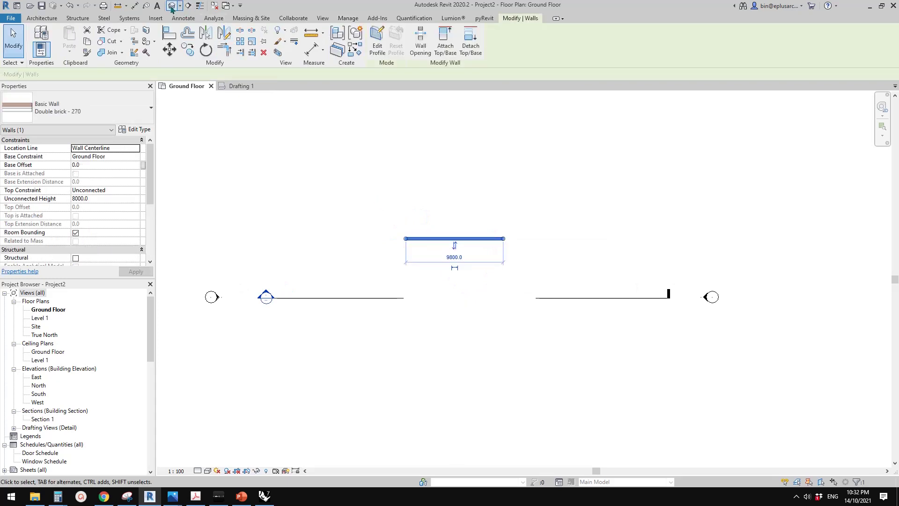
click(171, 6)
scroll(572, 248, up, 5)
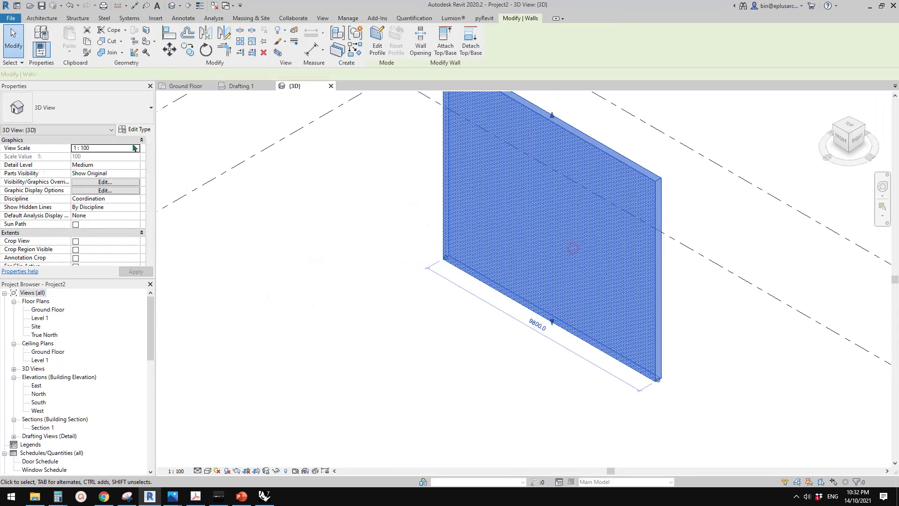
click(134, 130)
click(488, 122)
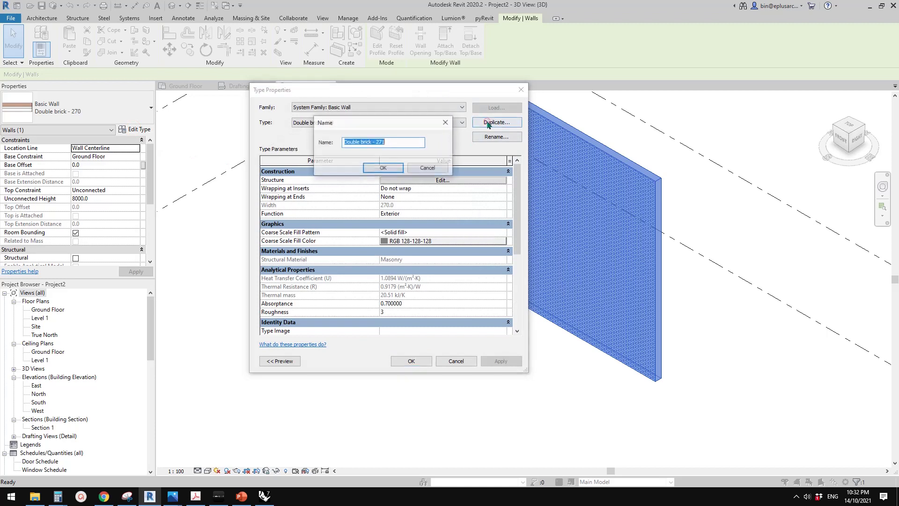
click(376, 168)
Step: Assign the material New 01 to the exterior Finish 1 layer of the duplicated wall type's structure
click(442, 180)
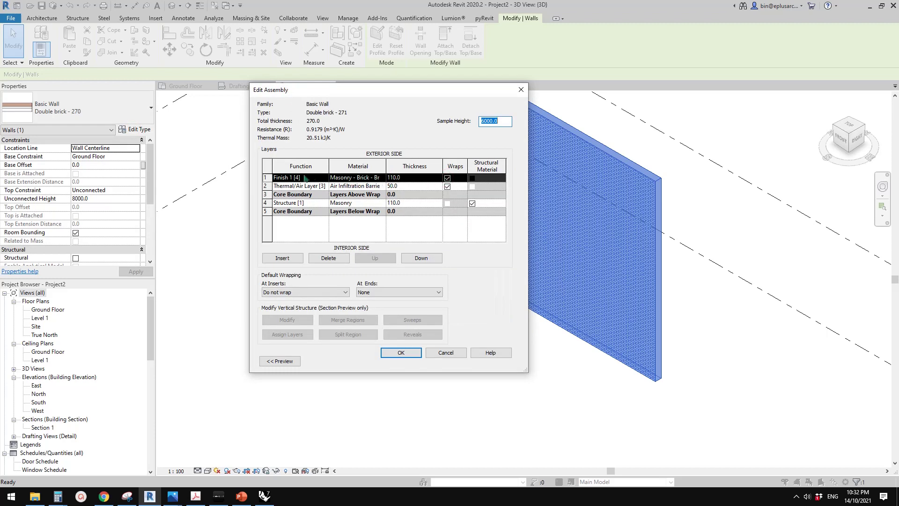
click(365, 181)
click(384, 178)
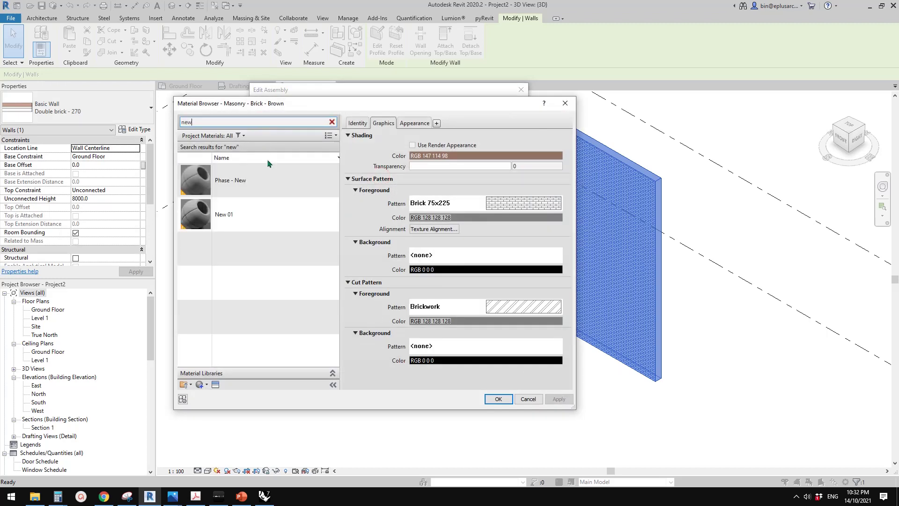
click(199, 219)
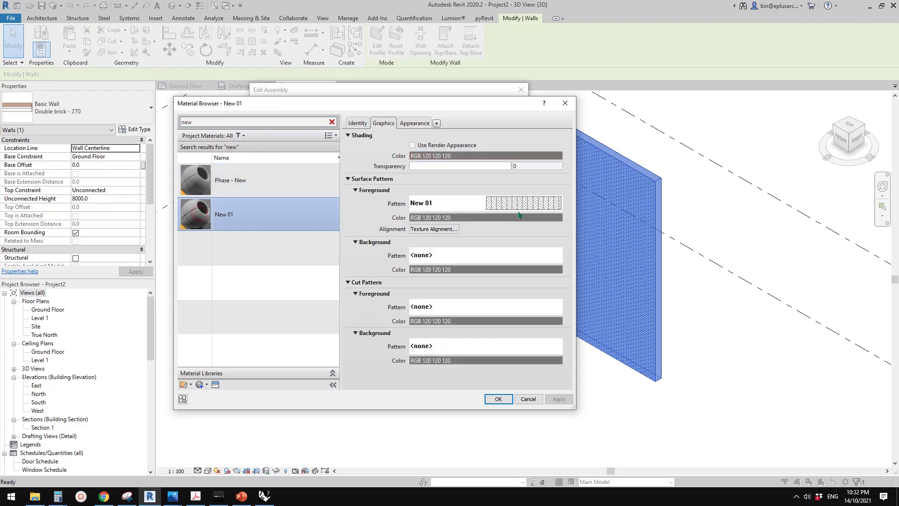
click(501, 401)
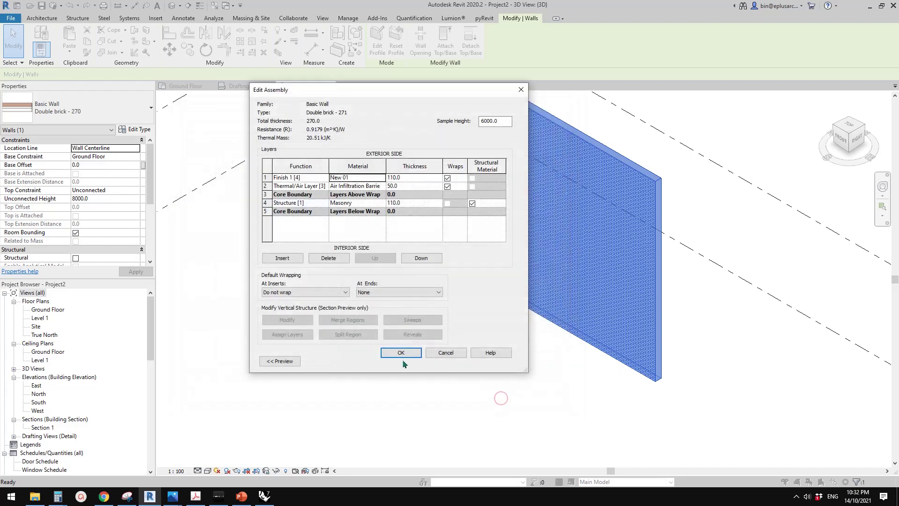
click(401, 355)
click(418, 359)
click(499, 378)
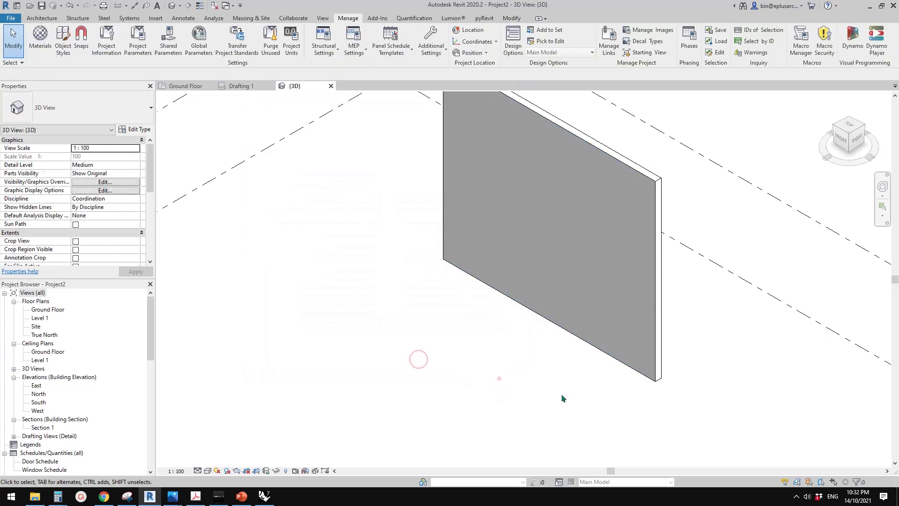
Step: Examine the wall's exterior face in 3D for the surface pattern at near and far distances
scroll(602, 383, up, 2)
scroll(604, 353, down, 1)
middle_drag(604, 339, 431, 381)
scroll(499, 373, up, 1)
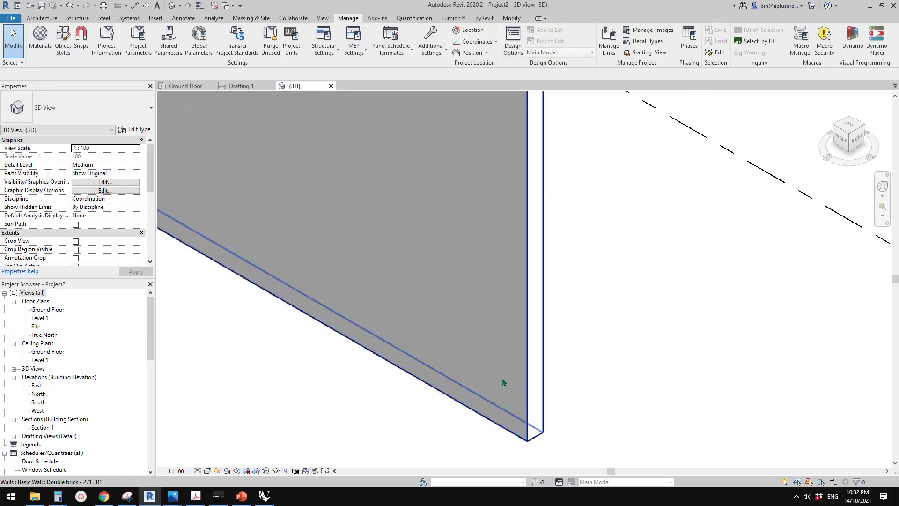
scroll(502, 382, up, 4)
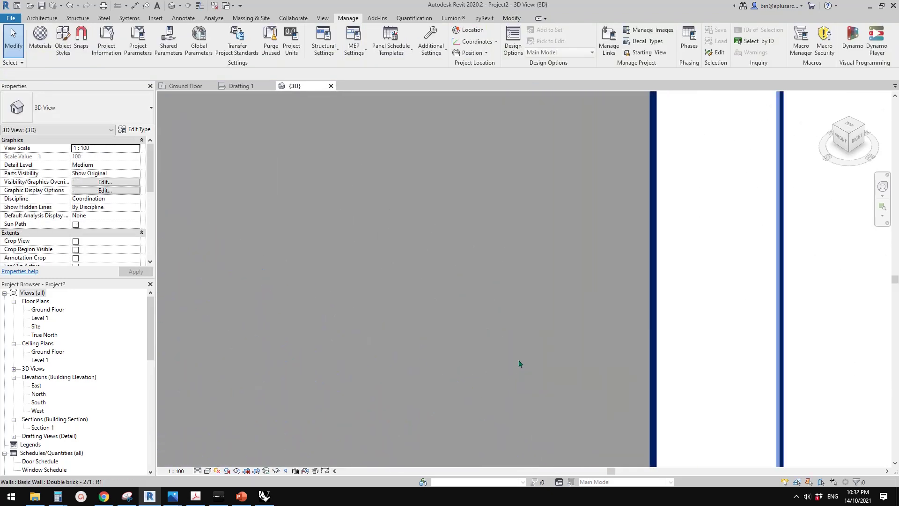
scroll(520, 361, down, 5)
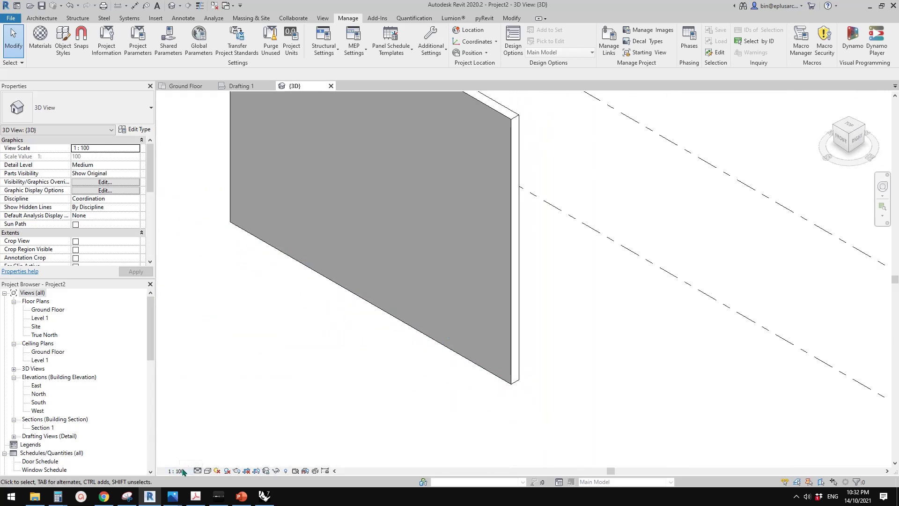
scroll(407, 296, down, 3)
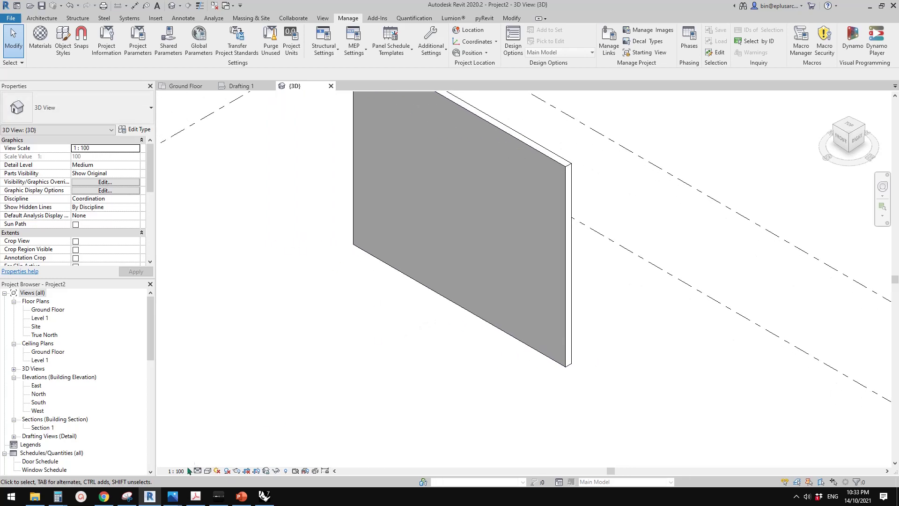
scroll(482, 282, up, 2)
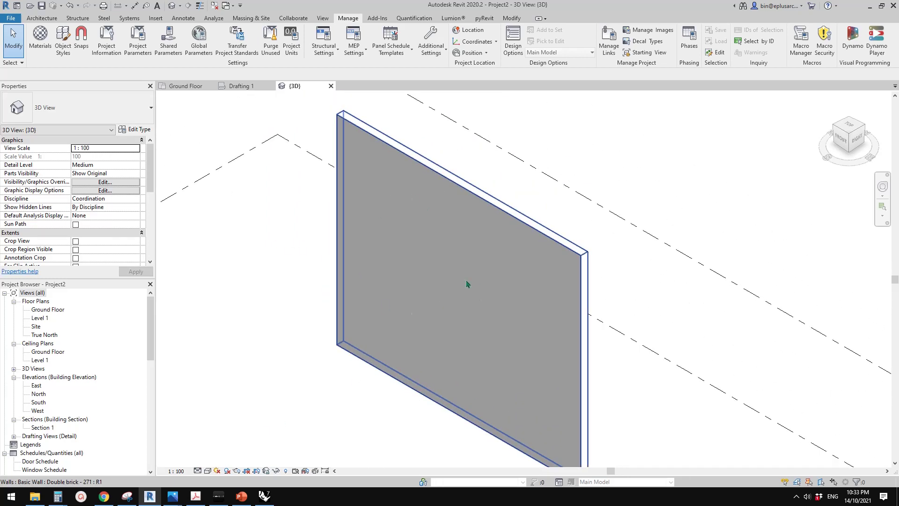
scroll(426, 257, down, 3)
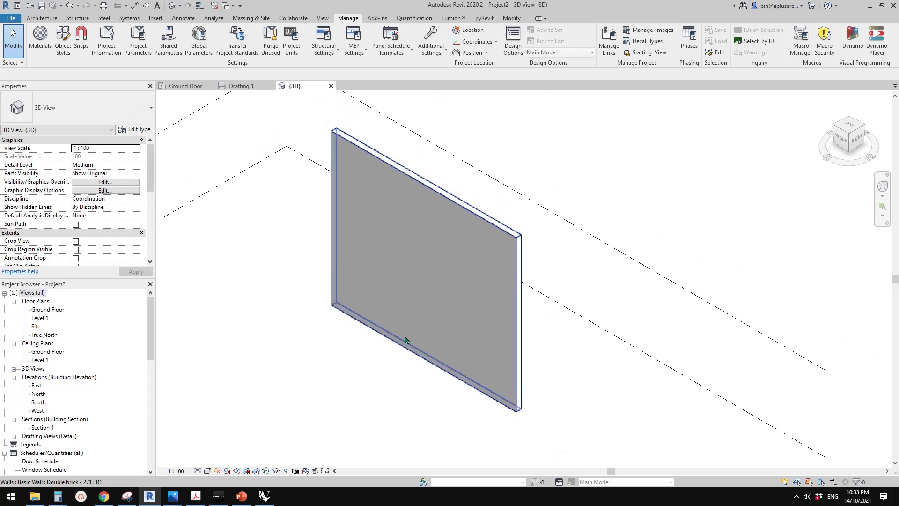
Step: Set the 3D view's scale to 1:10 and inspect the pattern on the wall face
click(177, 471)
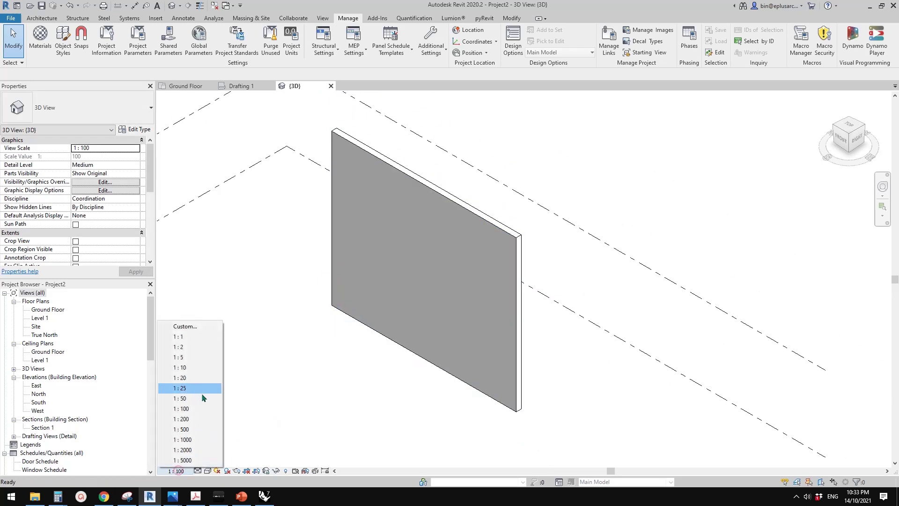
click(191, 370)
scroll(492, 363, up, 5)
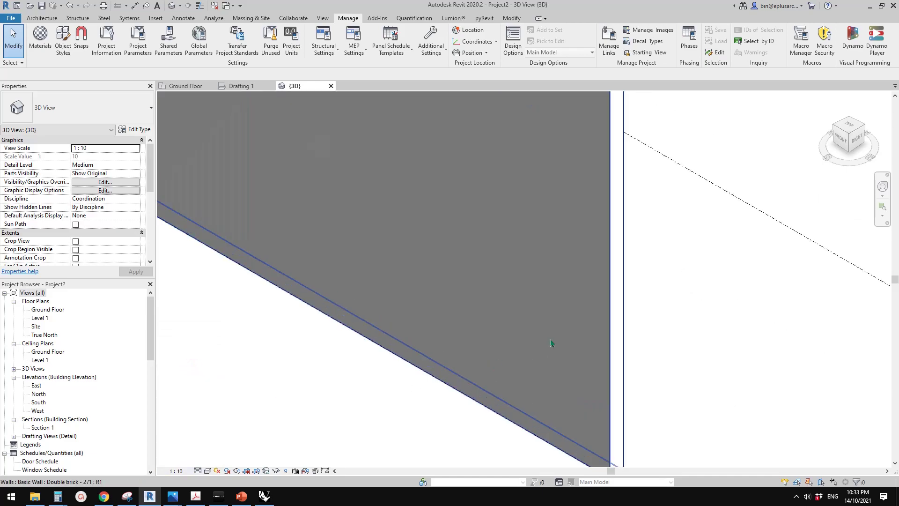
middle_drag(674, 350, 542, 350)
scroll(583, 283, up, 2)
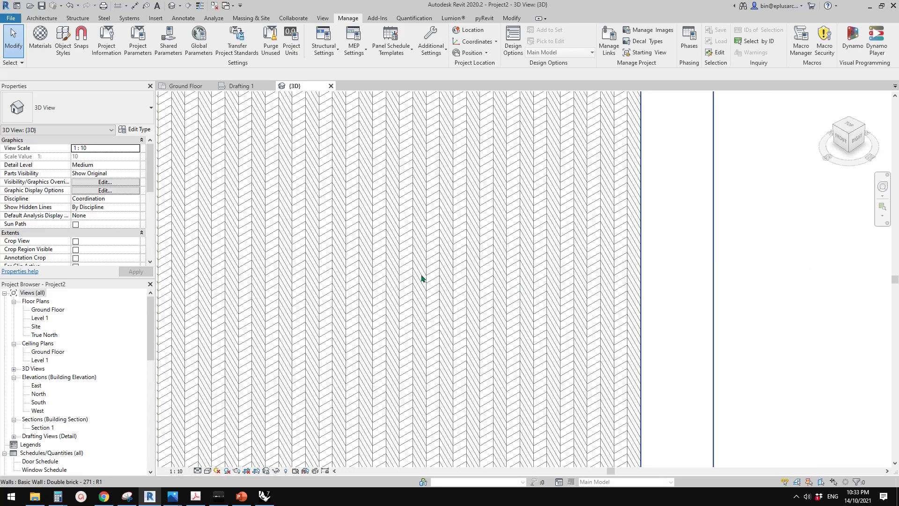
Step: Orbit towards the wall's front and examine the chevron pattern closely, including how it displays from farther away
middle_drag(700, 251, 536, 307)
scroll(525, 322, down, 5)
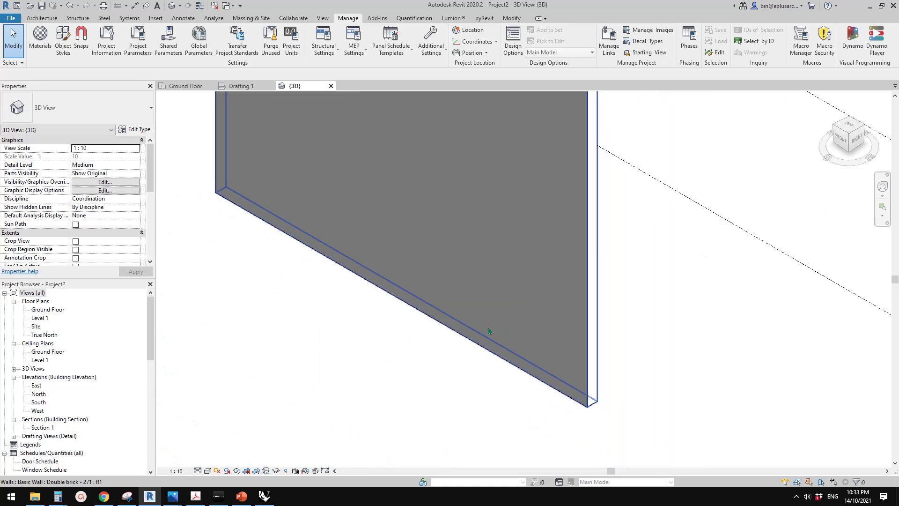
shift+middle_drag(489, 329, 470, 301)
scroll(547, 344, up, 6)
scroll(539, 341, up, 1)
scroll(447, 312, up, 3)
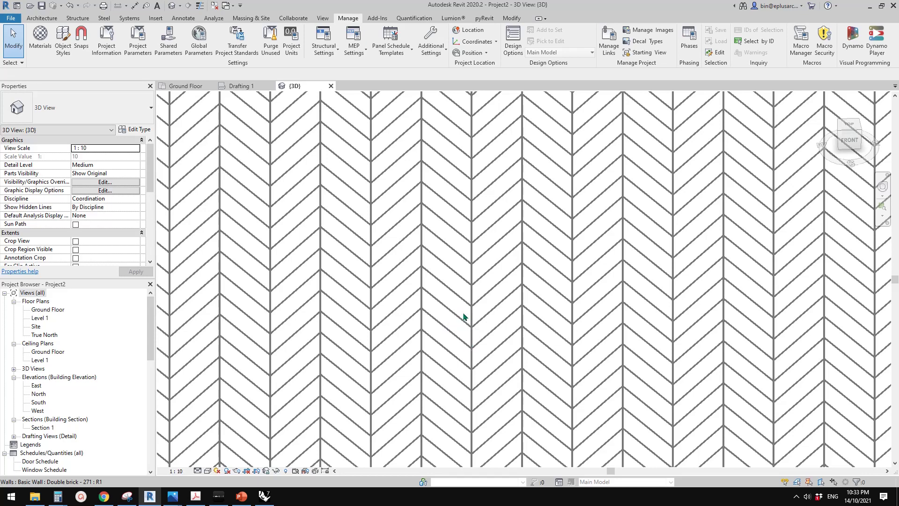
scroll(465, 313, down, 5)
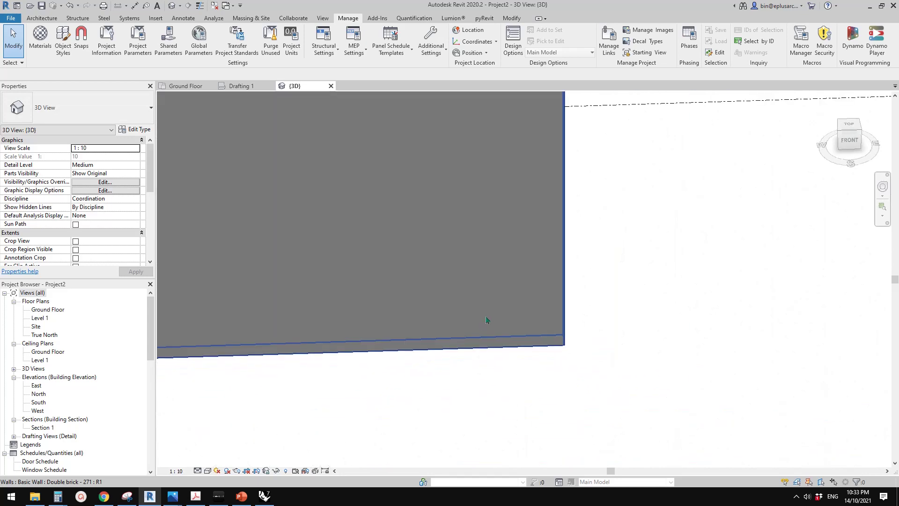
middle_drag(429, 295, 424, 343)
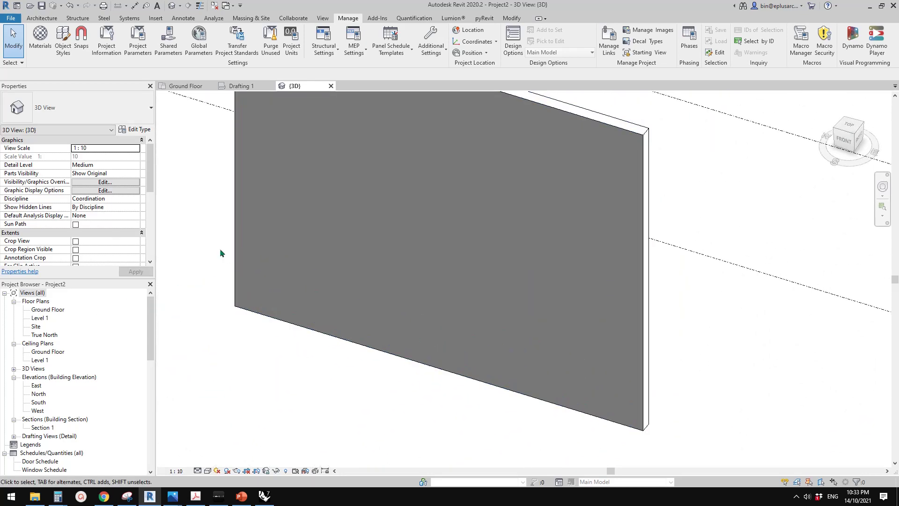
middle_drag(270, 216, 275, 261)
Step: Close the 3D view and select the New 01 filled region in the Drafting 1 view
click(331, 86)
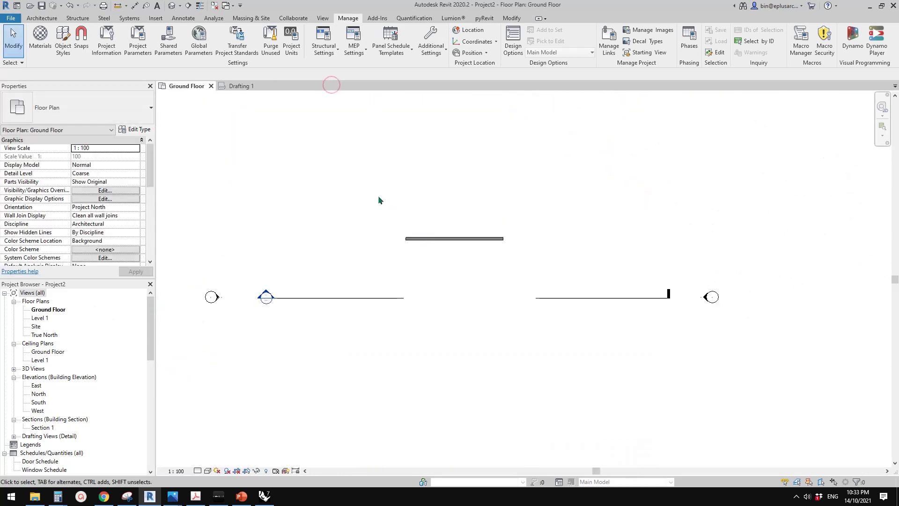
click(240, 87)
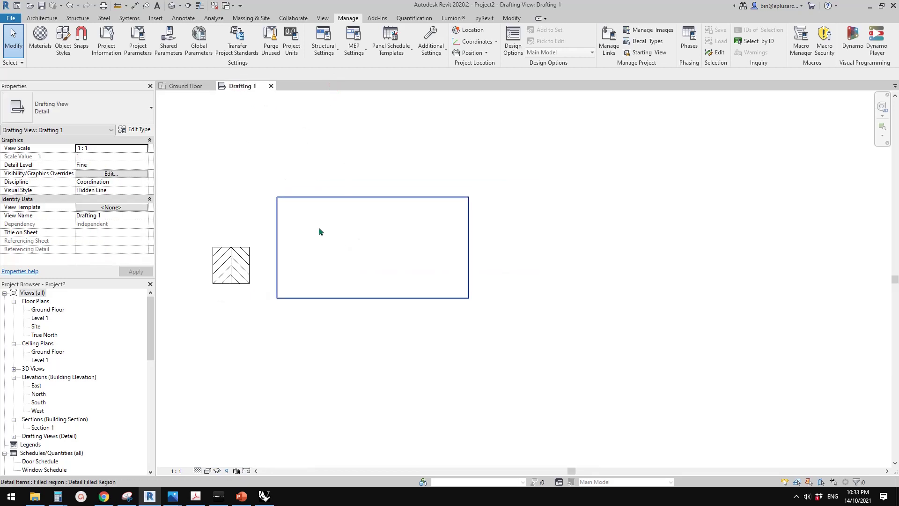
middle_drag(423, 262, 429, 260)
middle_drag(500, 258, 454, 263)
scroll(436, 243, up, 2)
middle_drag(431, 234, 423, 270)
middle_drag(389, 226, 389, 245)
middle_drag(308, 260, 404, 198)
scroll(380, 240, up, 5)
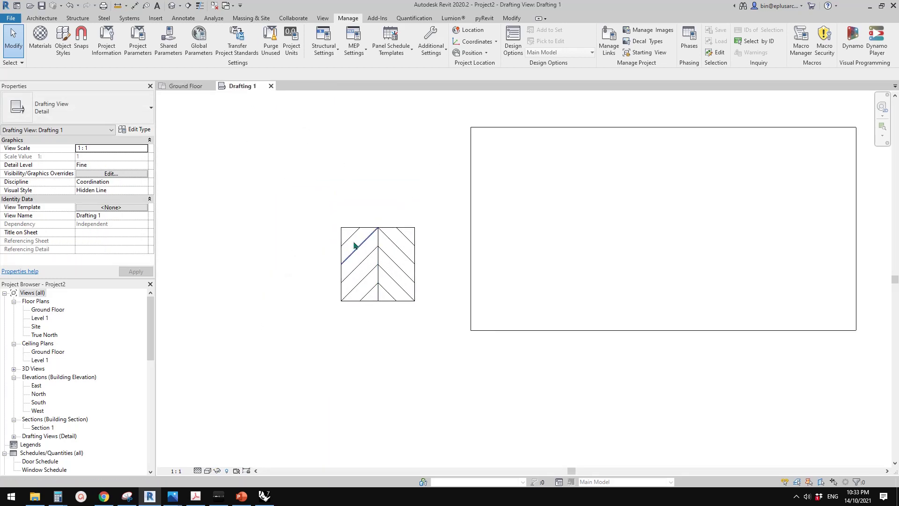
click(594, 233)
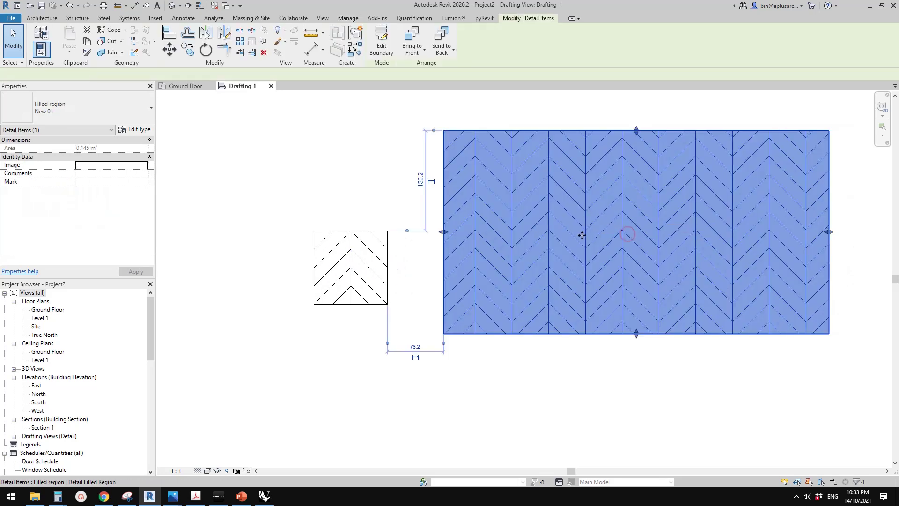
click(408, 214)
scroll(342, 181, up, 1)
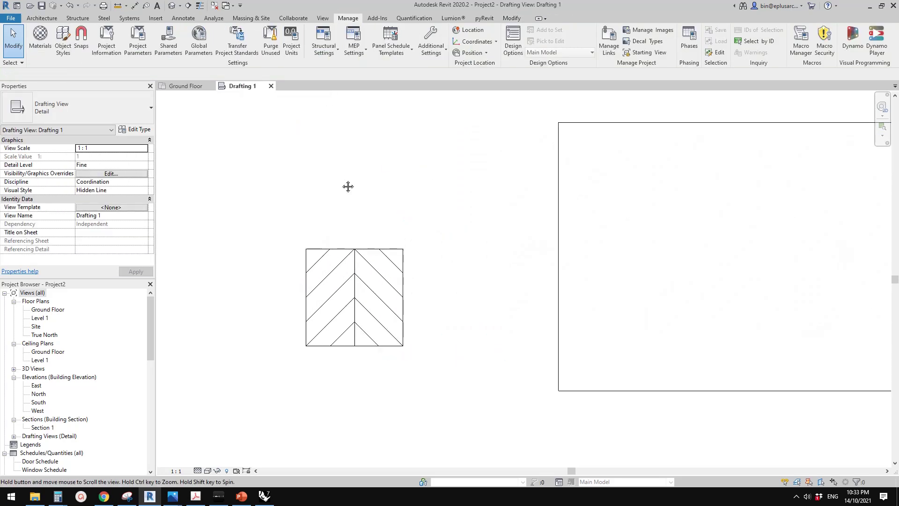
drag(430, 215, 263, 360)
middle_drag(389, 263, 387, 273)
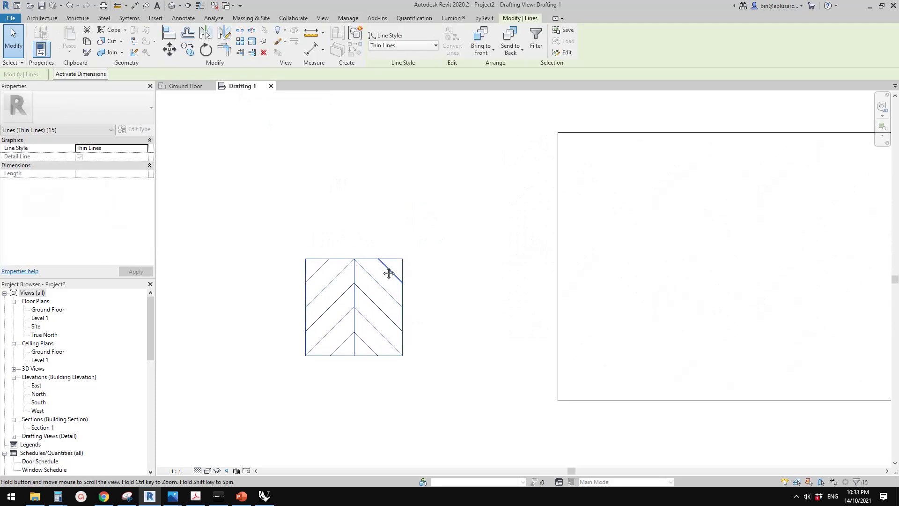
key(Escape)
Step: Copy only the chevron tile's outer square to the empty area directly above the tile
key(Tab)
click(396, 258)
key(c)
key(o)
click(428, 309)
middle_drag(443, 221, 439, 291)
click(420, 233)
key(Escape)
scroll(346, 233, up, 1)
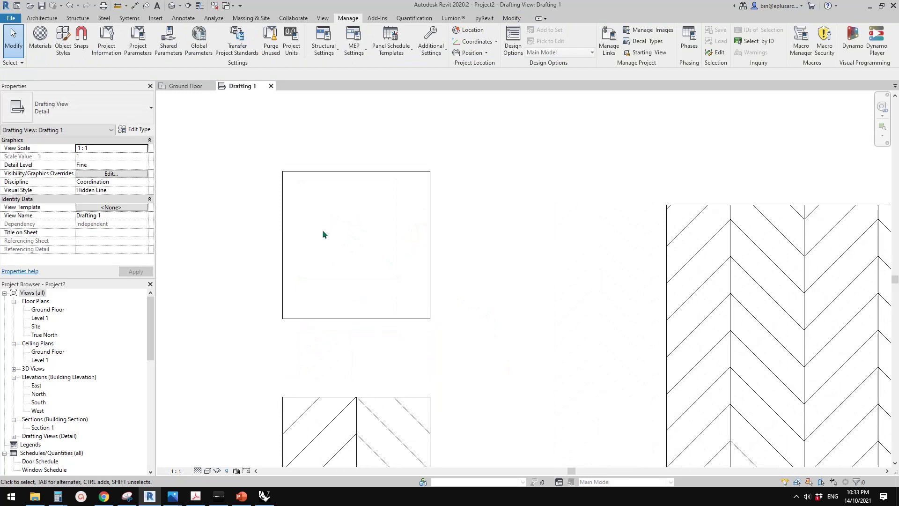
Step: Draw a detail-line circle of 15 mm radius centred on the copied square's upper-left corner
click(283, 210)
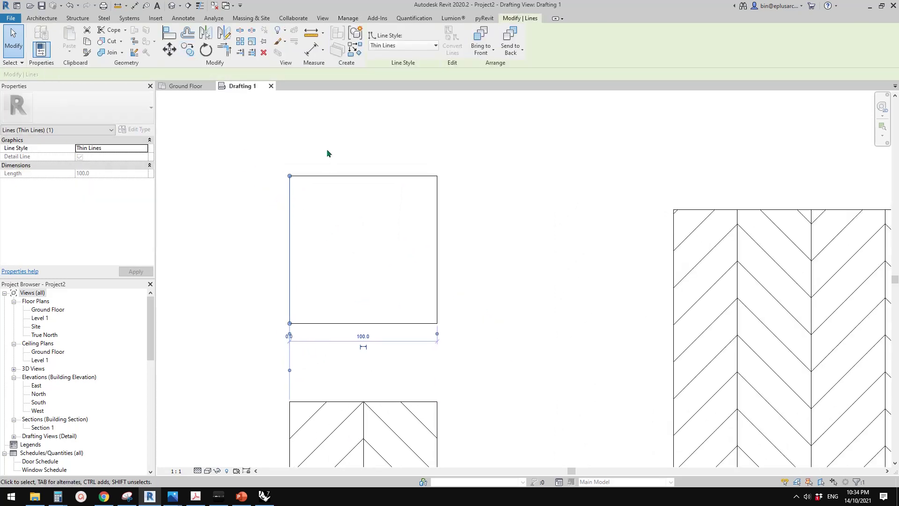
middle_drag(349, 202, 349, 202)
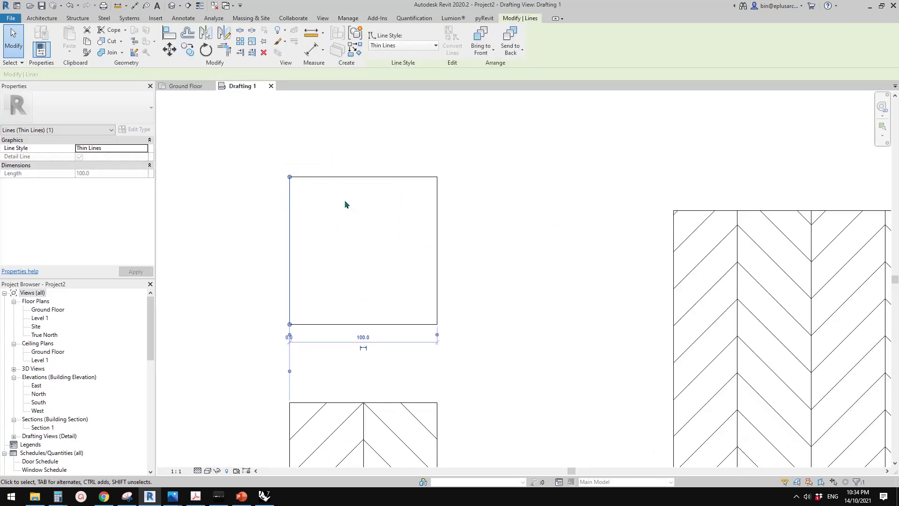
key(d)
key(l)
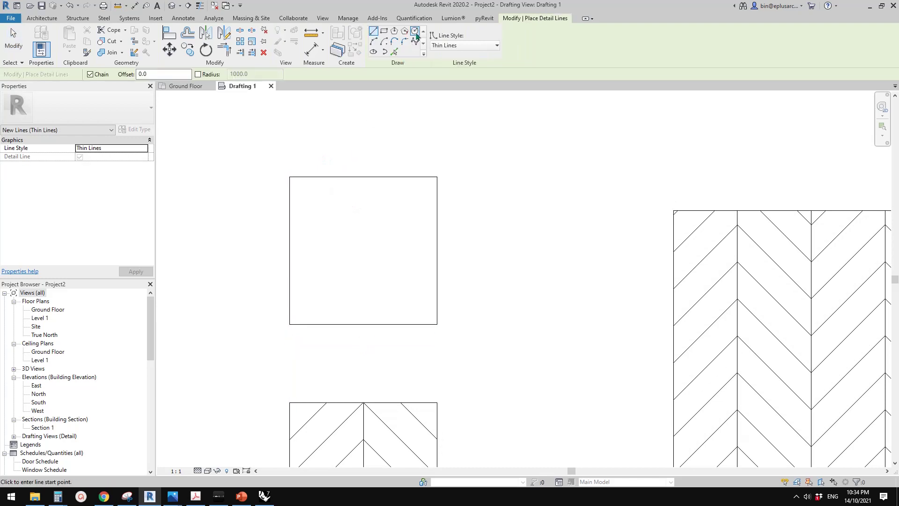
click(414, 31)
scroll(306, 211, up, 1)
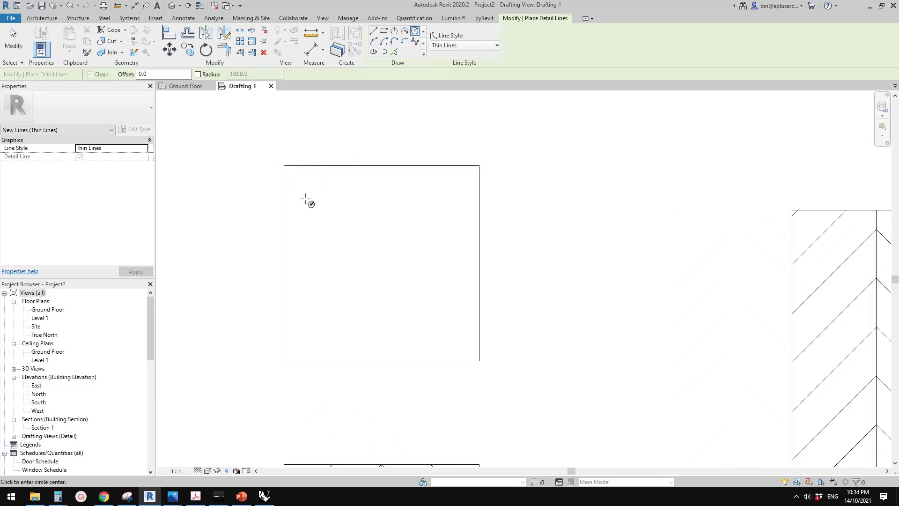
scroll(294, 187, up, 1)
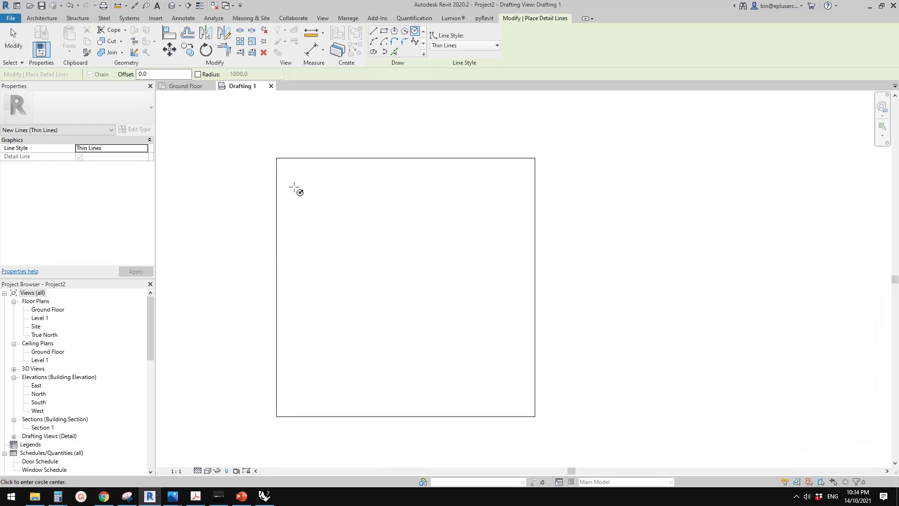
click(276, 158)
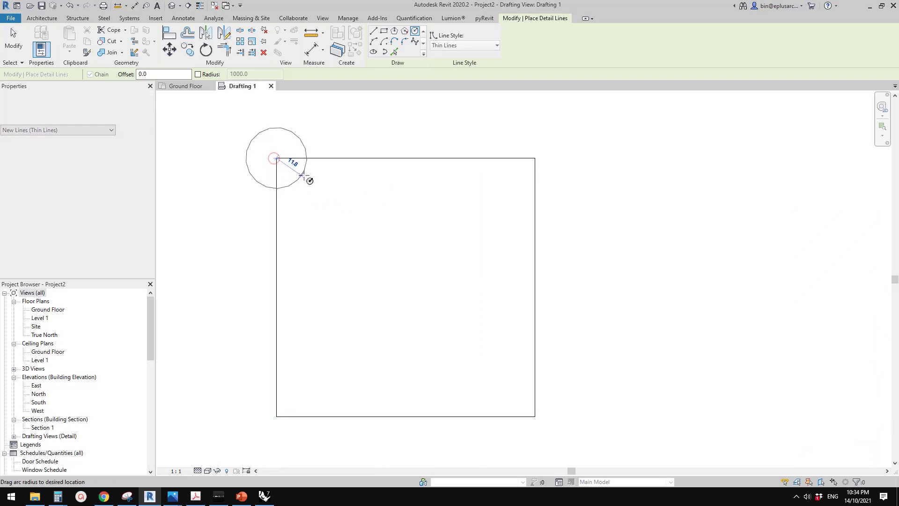
click(315, 158)
key(Escape)
key(Escape)
Step: Move the circle 20 mm down and 20 mm to the right so it sits inside the square
click(306, 190)
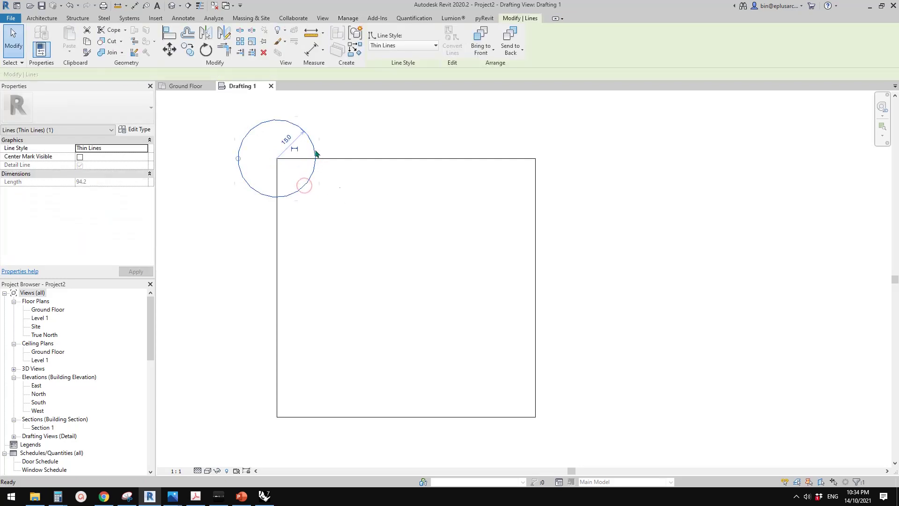
key(m)
key(v)
click(277, 122)
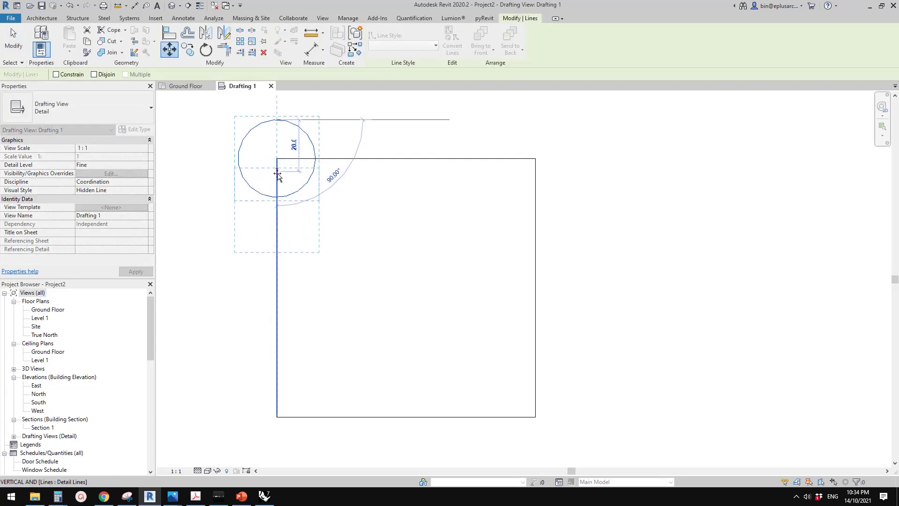
text(200)
key(Return)
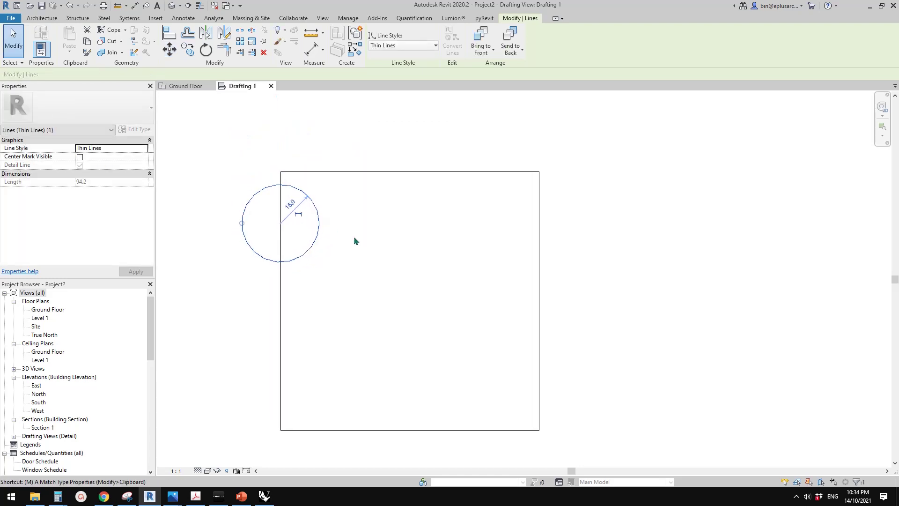
key(v)
click(351, 229)
text(20)
key(Return)
scroll(376, 251, down, 1)
Step: Copy the circle downwards twice at 40 mm spacing to form a column of three
key(c)
key(o)
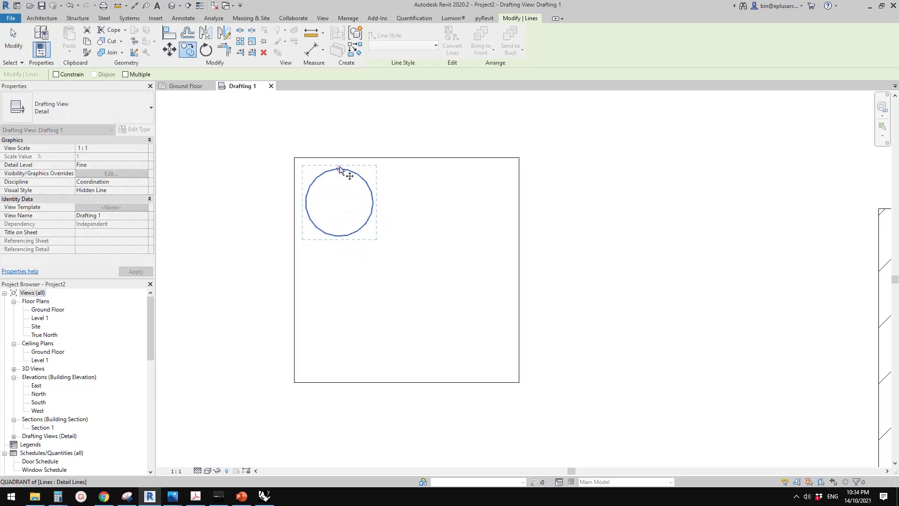
click(339, 167)
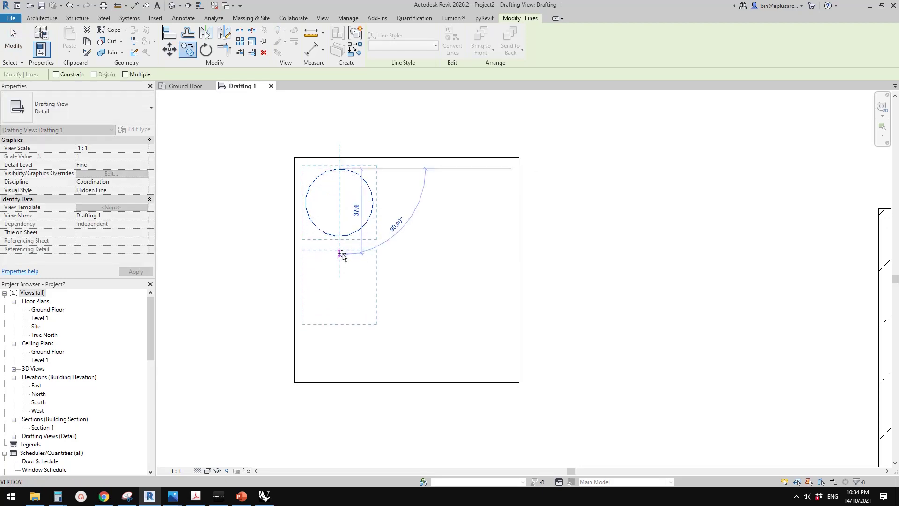
text(40)
key(Return)
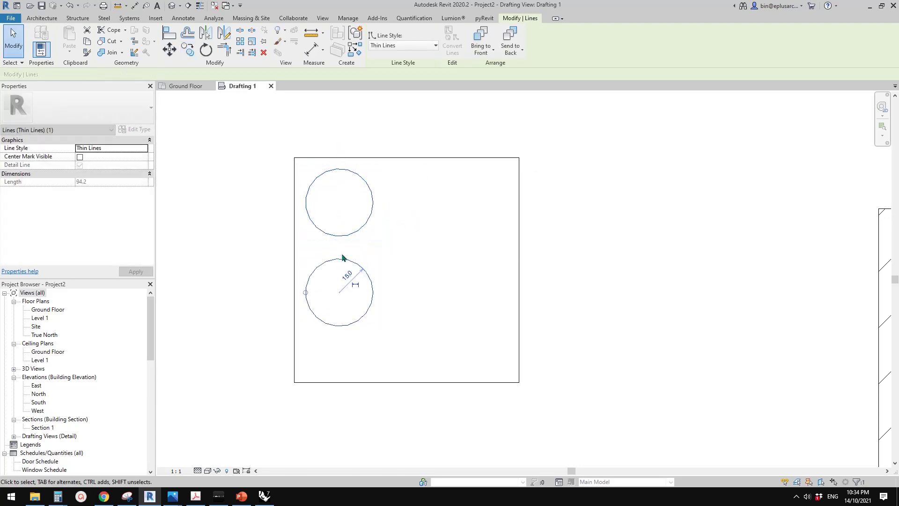
key(Escape)
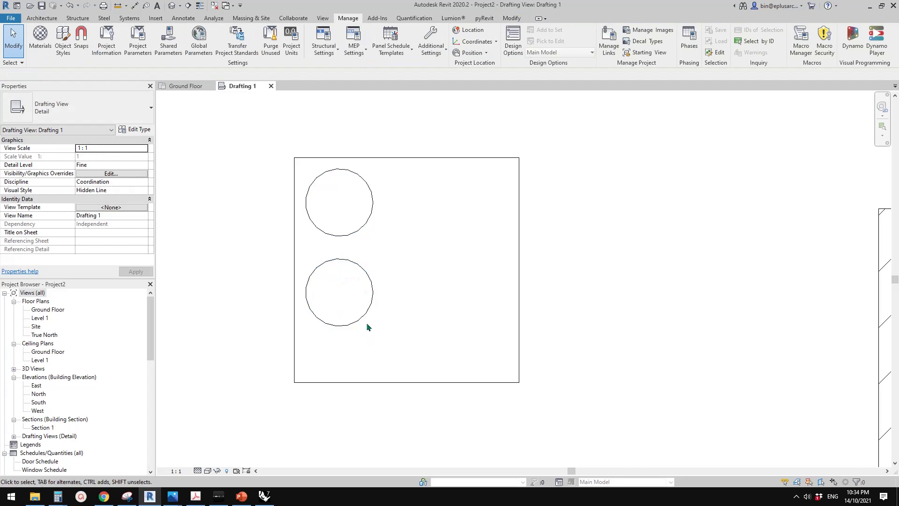
click(364, 315)
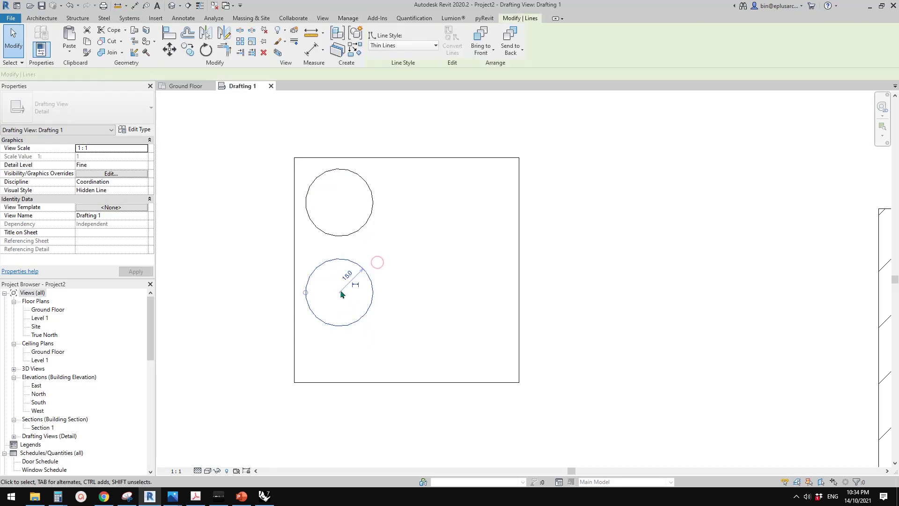
key(c)
key(o)
click(338, 237)
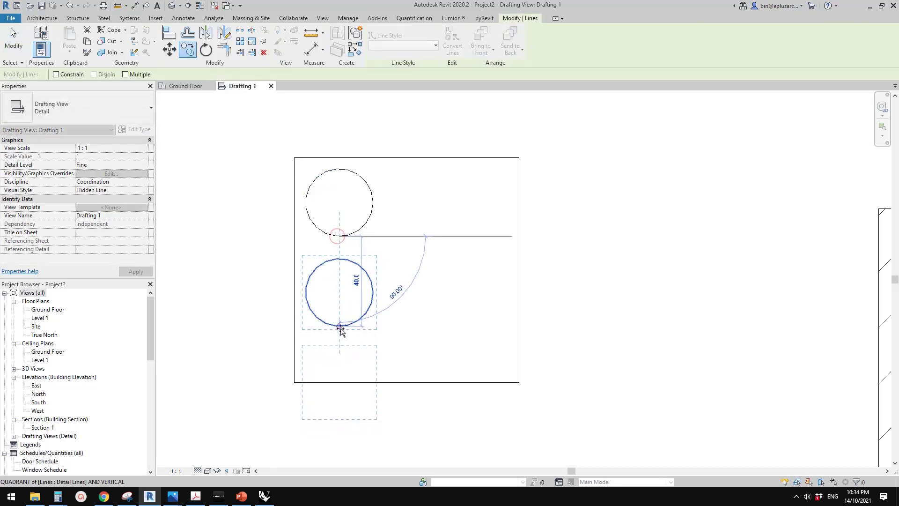
click(340, 326)
Step: Copy the column of three circles 40 mm to the right
drag(405, 197, 344, 363)
key(c)
key(o)
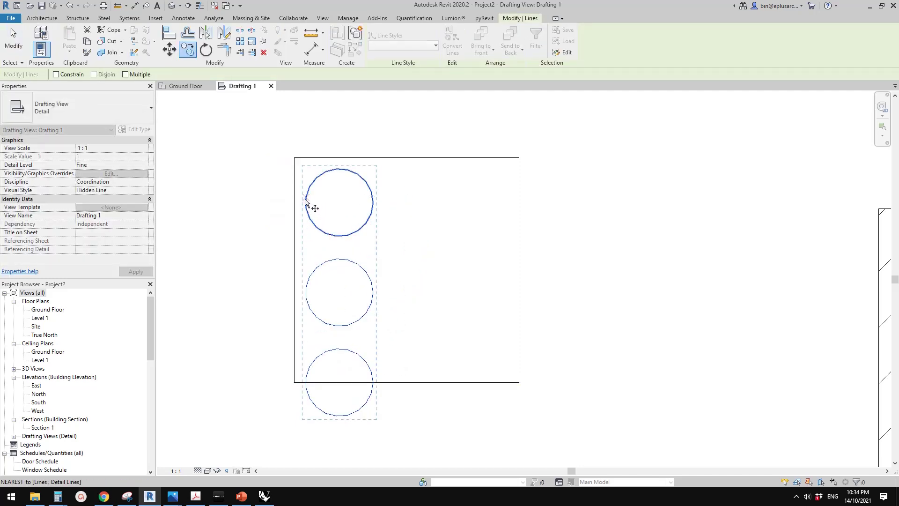
click(306, 203)
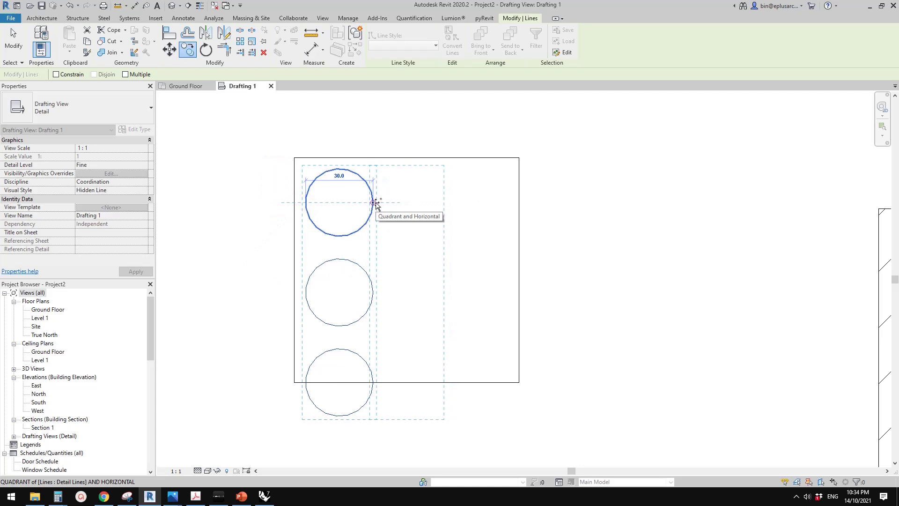
text(3)
key(BackSpace)
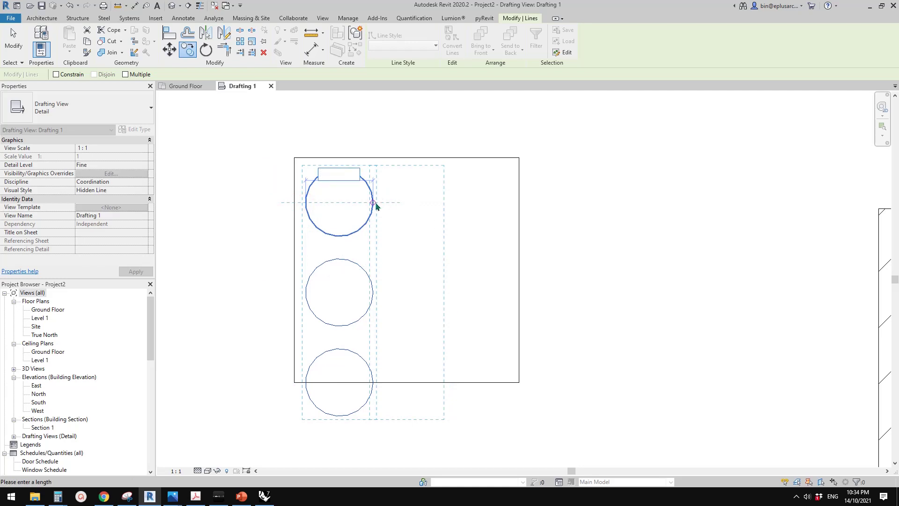
text(40)
key(Return)
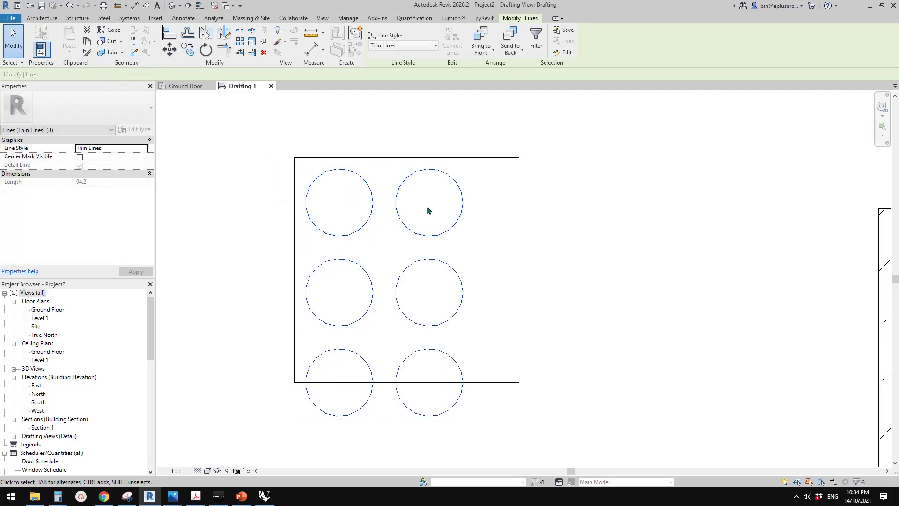
Step: Move the second column of circles 5 mm to the left, closer to the first column
drag(427, 204, 411, 375)
middle_drag(410, 363, 414, 367)
key(m)
key(v)
click(498, 256)
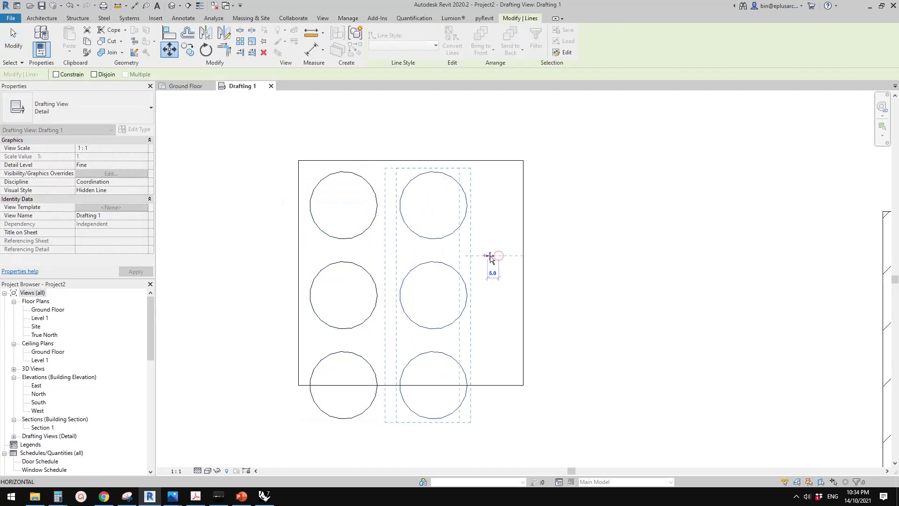
text(5)
key(Return)
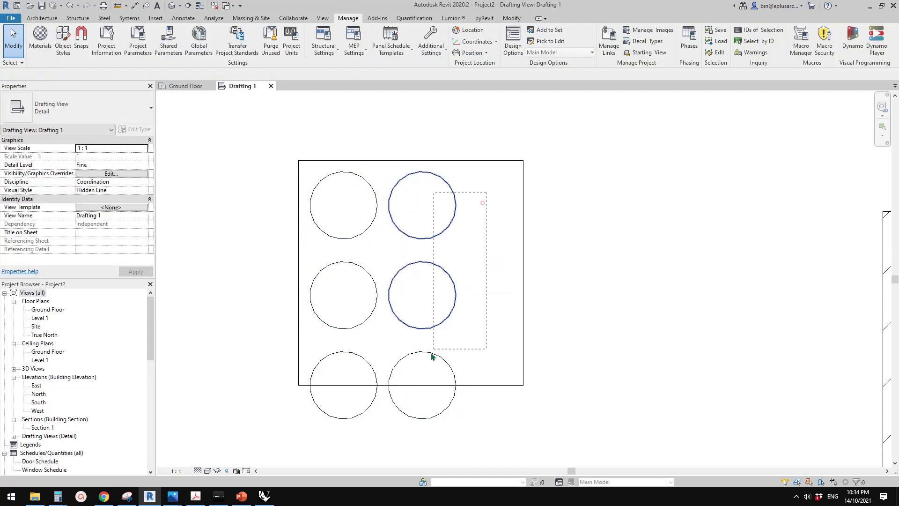
Step: Copy the second column of circles 35 mm to the right to make a third column
key(c)
key(o)
click(309, 205)
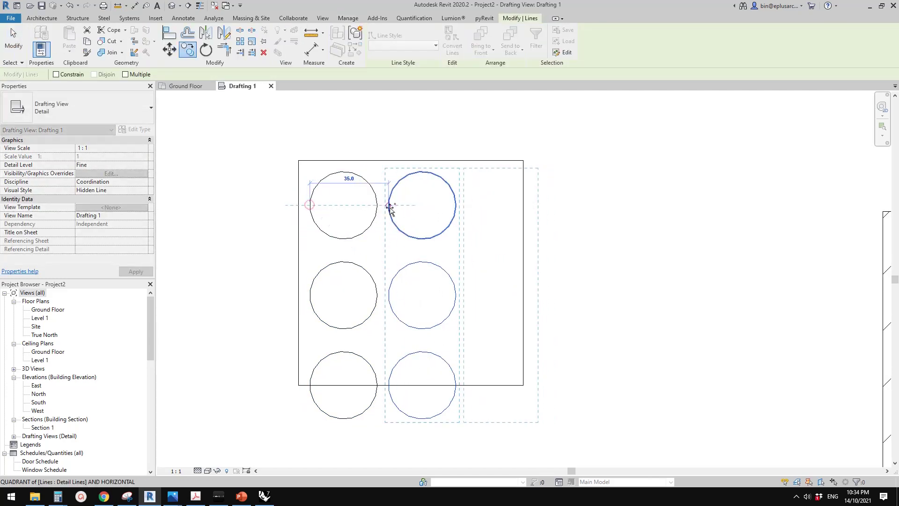
click(392, 207)
key(Escape)
scroll(501, 237, down, 2)
scroll(490, 239, up, 1)
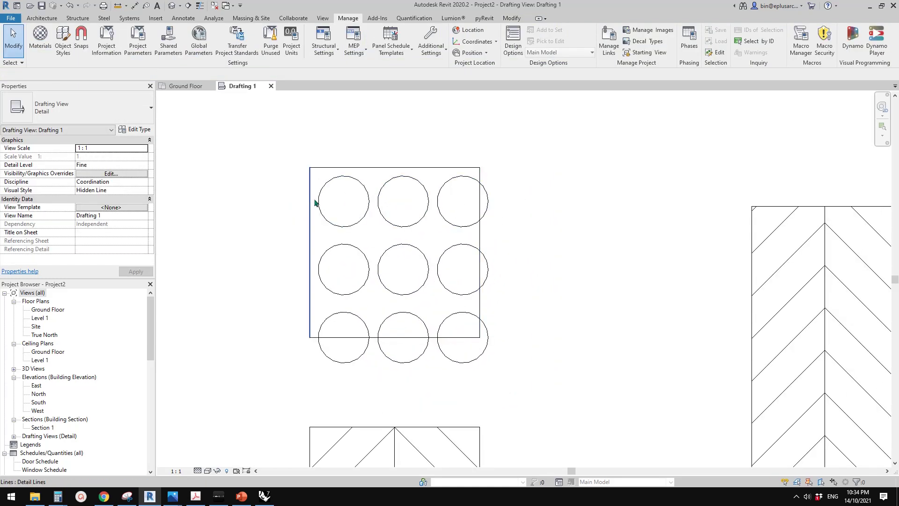
Step: Move the square's right edge outwards to the right quadrant of the third column's circles
scroll(499, 195, up, 1)
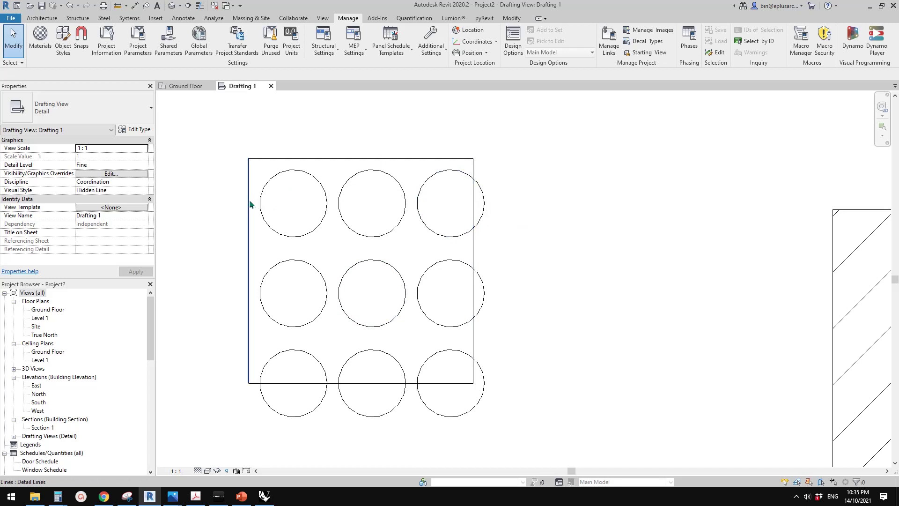
scroll(476, 211, up, 1)
click(474, 208)
key(m)
key(v)
scroll(474, 208, up, 1)
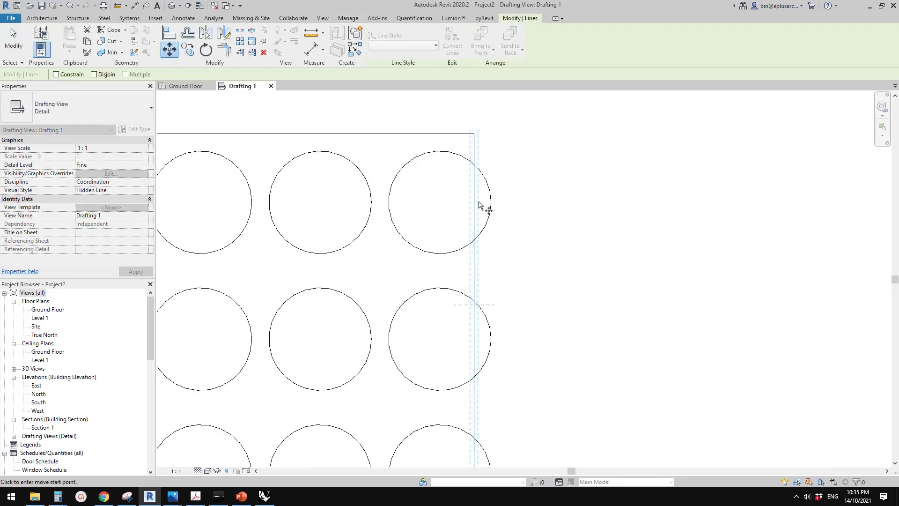
click(474, 202)
click(491, 202)
Step: Move the outline's bottom edge 15 mm down to the lower quadrant of the bottom row of circles
scroll(491, 203, down, 3)
middle_drag(491, 258, 512, 195)
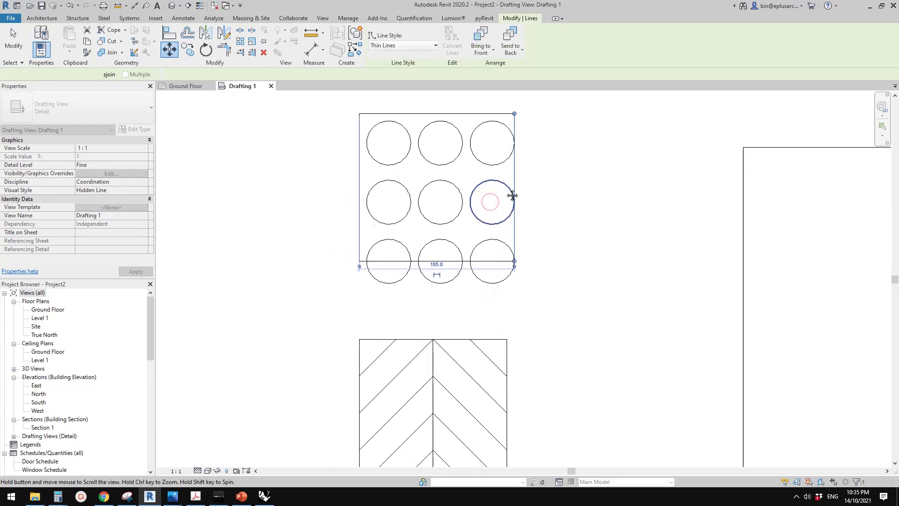
scroll(455, 267, up, 2)
middle_drag(440, 263, 470, 267)
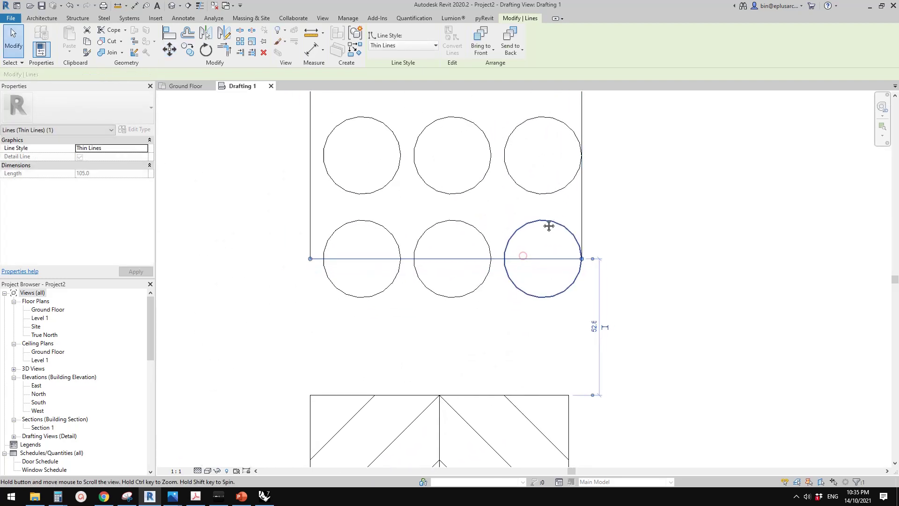
key(m)
key(v)
click(541, 259)
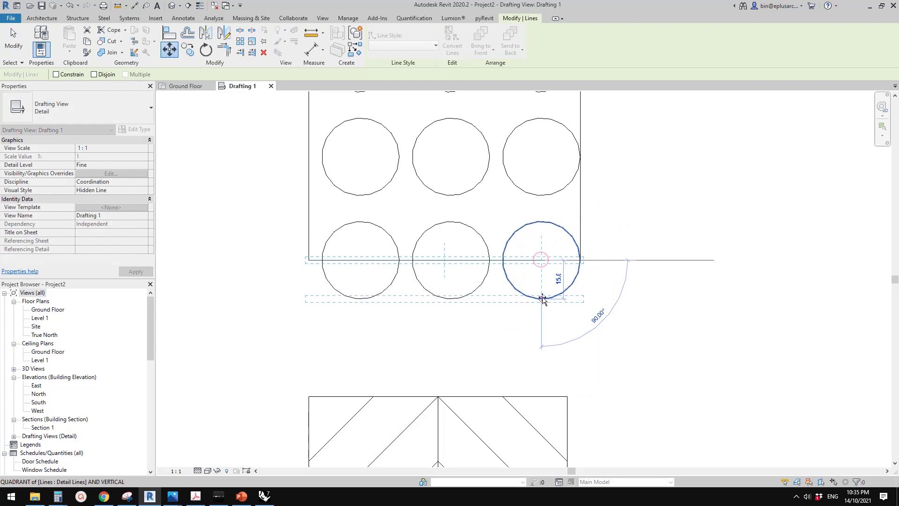
click(541, 299)
scroll(543, 278, down, 3)
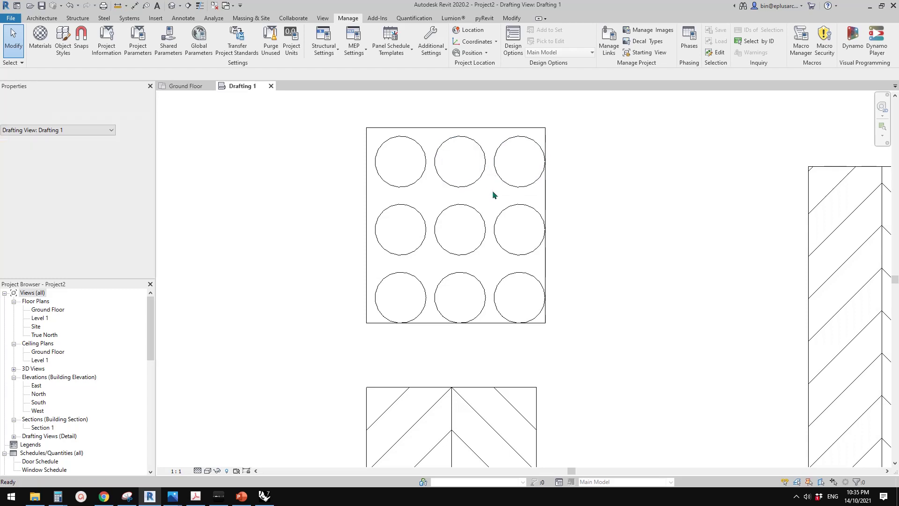
Step: Move the lower two rows of circles up 5 mm, closer to the top row
drag(521, 239, 395, 290)
key(m)
key(v)
click(594, 237)
click(595, 229)
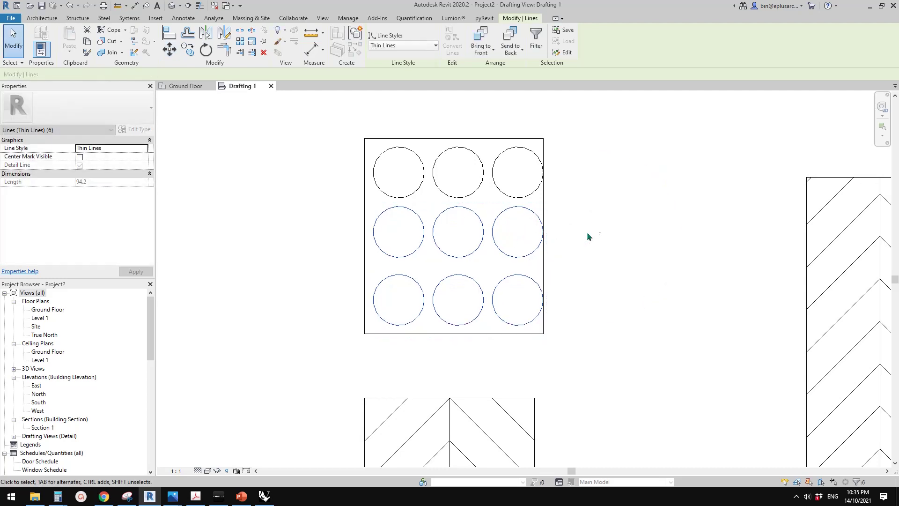
click(586, 232)
Step: Move the bottom row of circles up so its spacing matches the rows above
drag(510, 264, 399, 300)
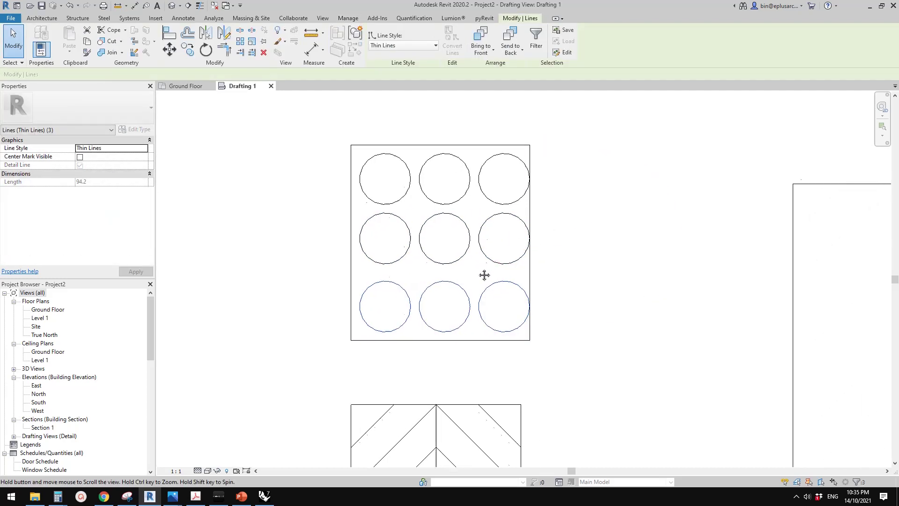
drag(492, 273, 436, 310)
key(m)
key(v)
click(564, 261)
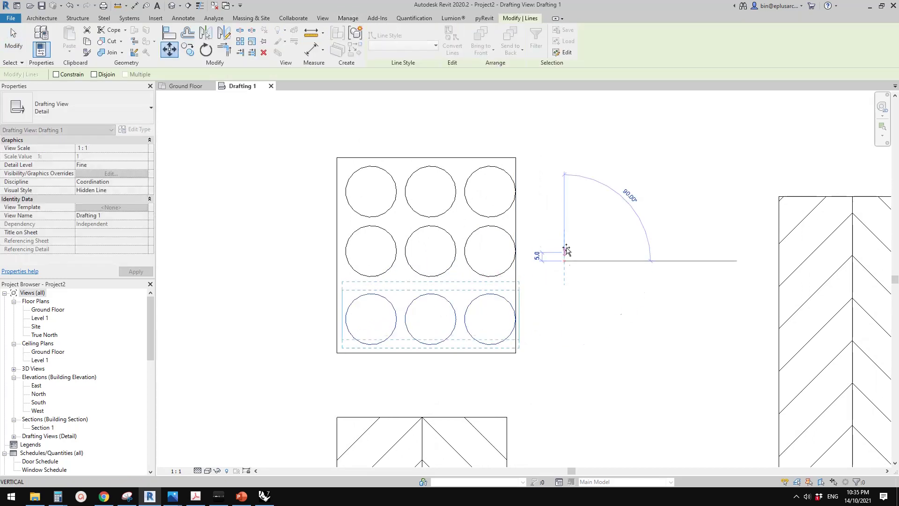
click(565, 247)
key(Escape)
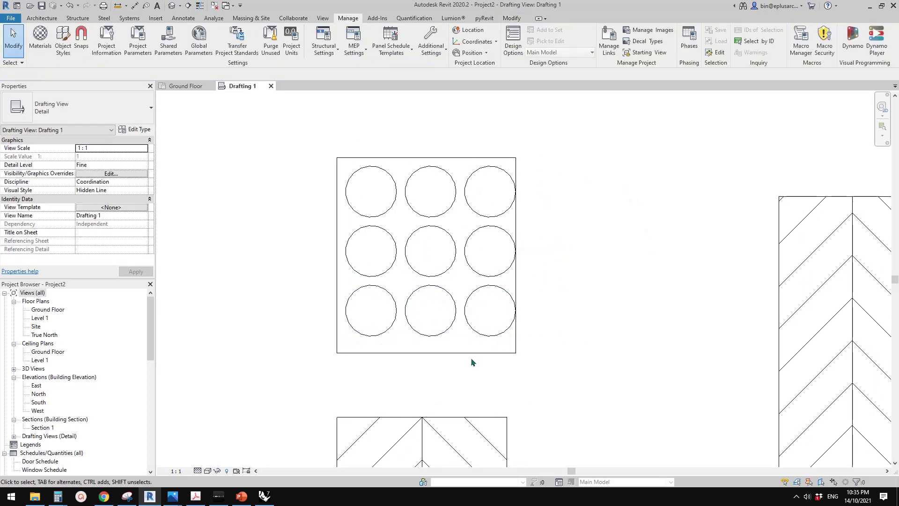
Step: Move the outline's bottom edge up 10 mm to touch the bottom row of circles
click(479, 353)
scroll(512, 337, up, 2)
key(m)
key(v)
click(555, 344)
text(10)
key(Return)
key(Escape)
scroll(542, 297, down, 2)
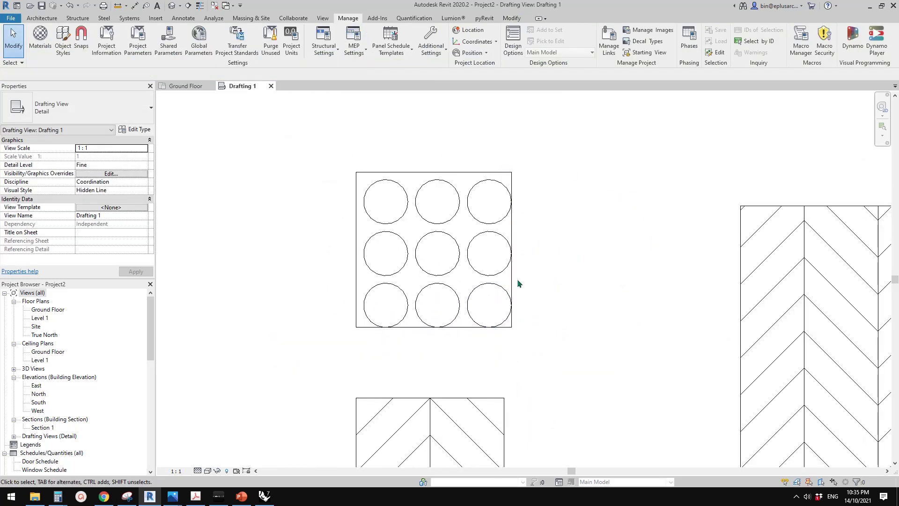
Step: Create a pyRevit model pattern named New 02 from the nine circles, picking the outline's bottom-left and top-right corners as the tile area
scroll(517, 280, up, 1)
middle_drag(490, 295, 485, 300)
middle_drag(408, 248, 401, 250)
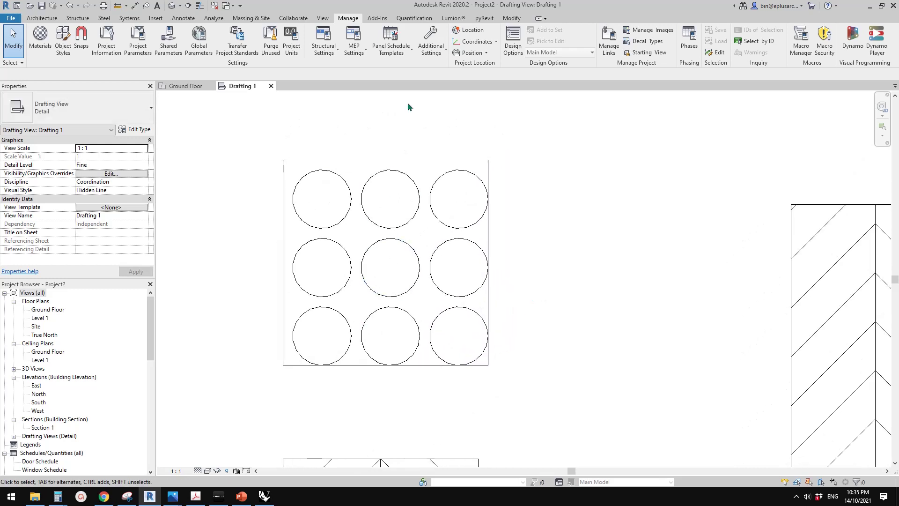
drag(518, 170, 500, 198)
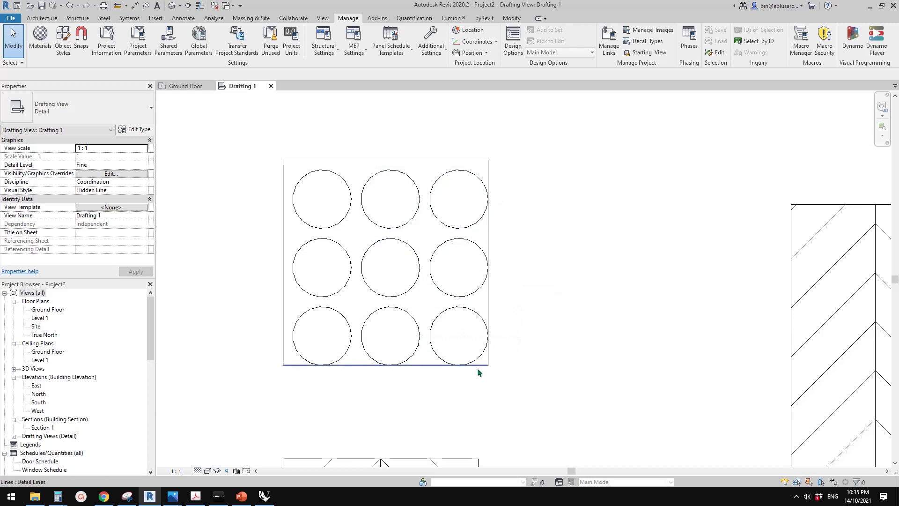
drag(458, 338, 321, 202)
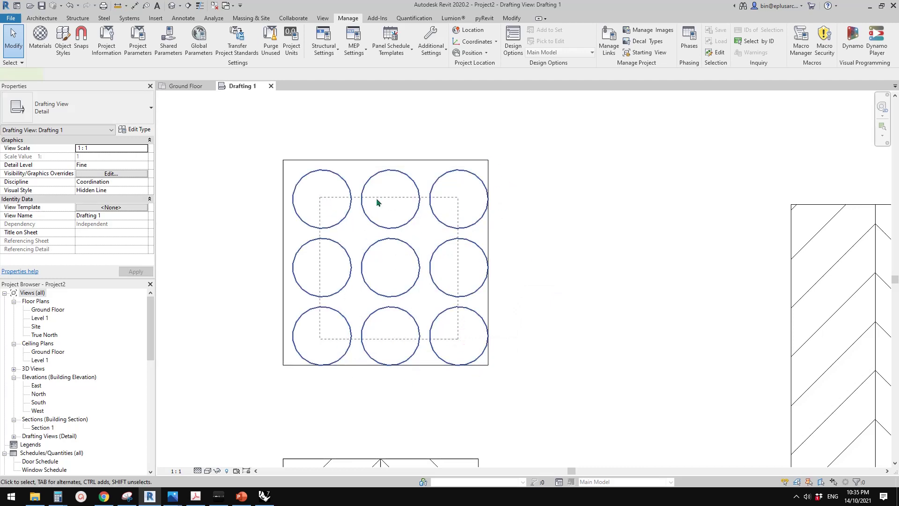
click(484, 19)
click(368, 41)
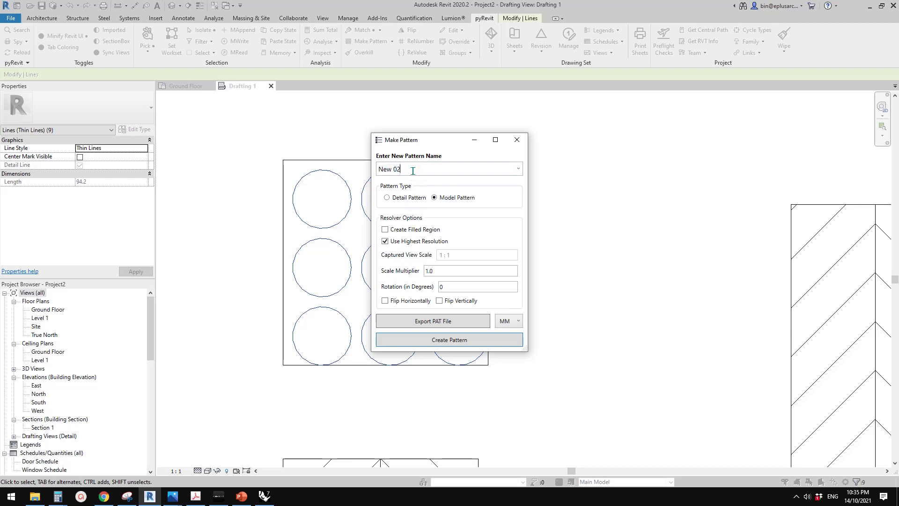
click(448, 341)
click(288, 364)
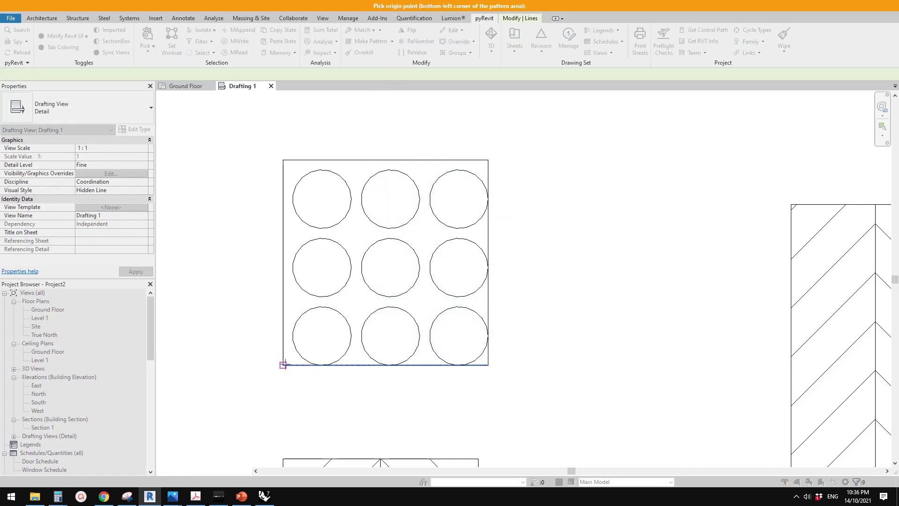
click(282, 364)
click(488, 160)
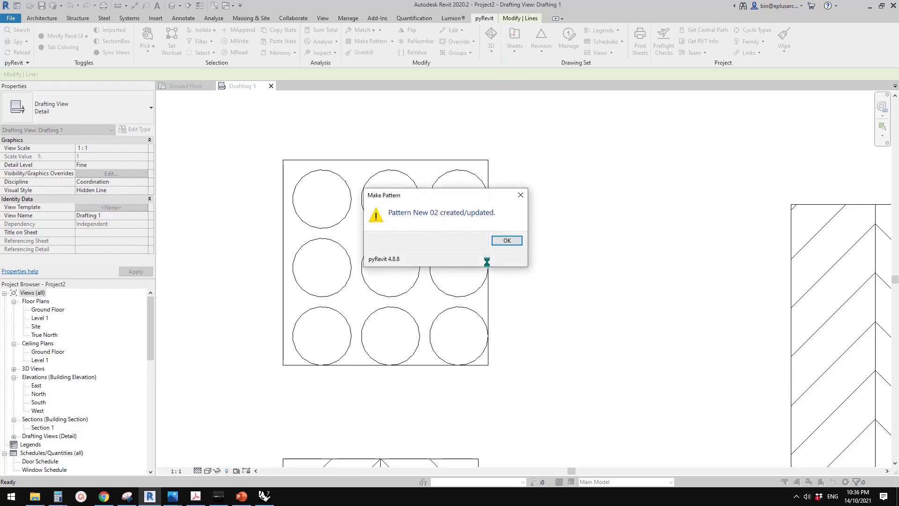
click(504, 243)
Step: Begin a new filled region based on the chevron region and duplicate its type as New 02
scroll(527, 263, down, 5)
middle_drag(579, 283, 363, 248)
scroll(619, 252, down, 1)
middle_drag(619, 252, 535, 245)
click(467, 278)
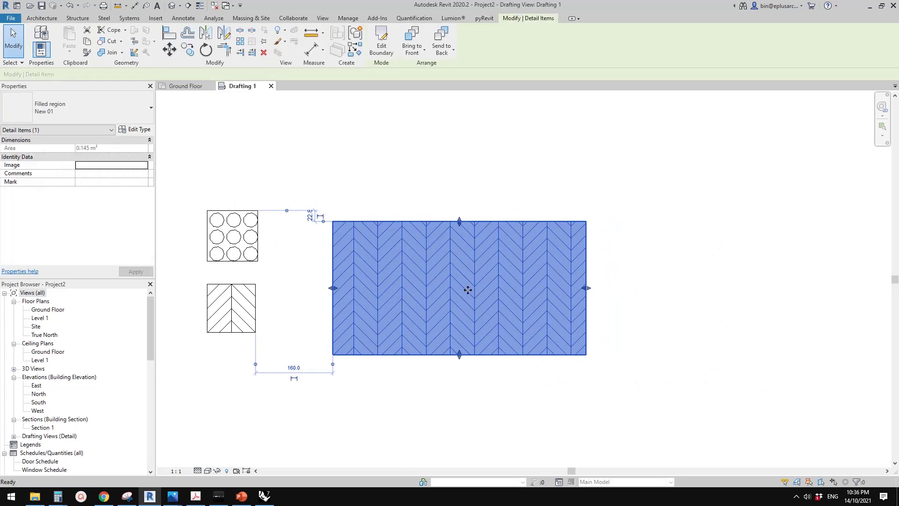
double_click(467, 290)
click(142, 132)
click(499, 125)
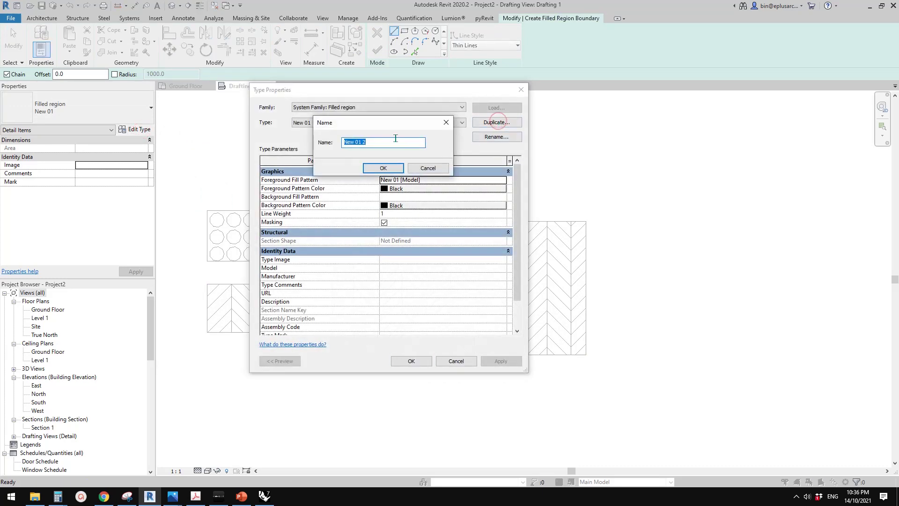
click(386, 168)
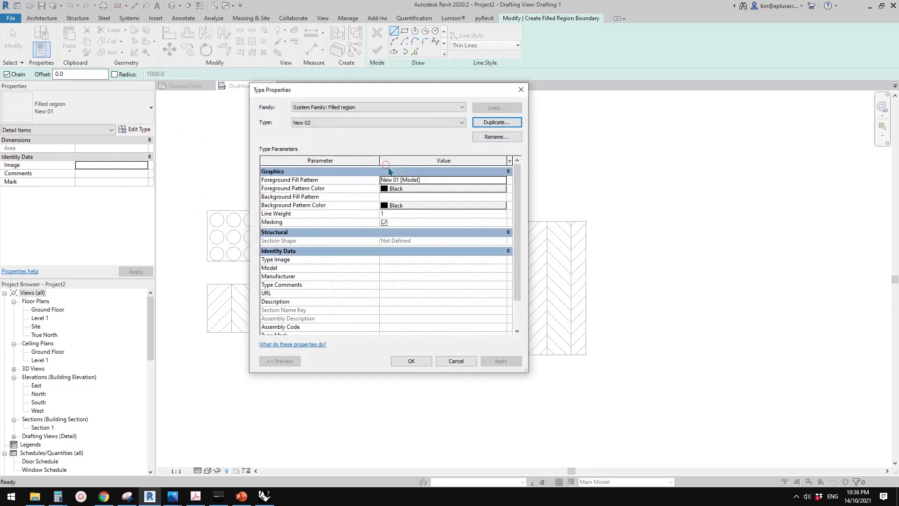
Step: Set the New 02 region type's foreground fill pattern to the New 02 model pattern
click(442, 180)
click(503, 181)
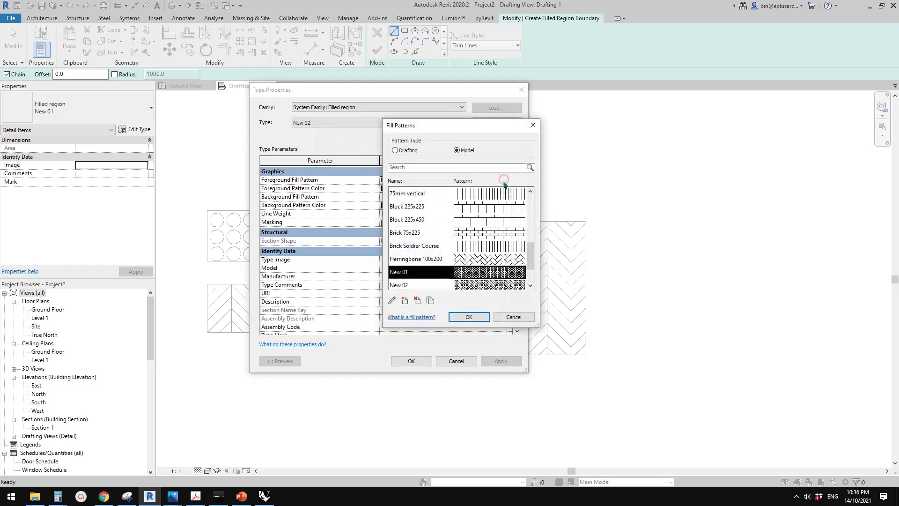
drag(489, 122, 596, 109)
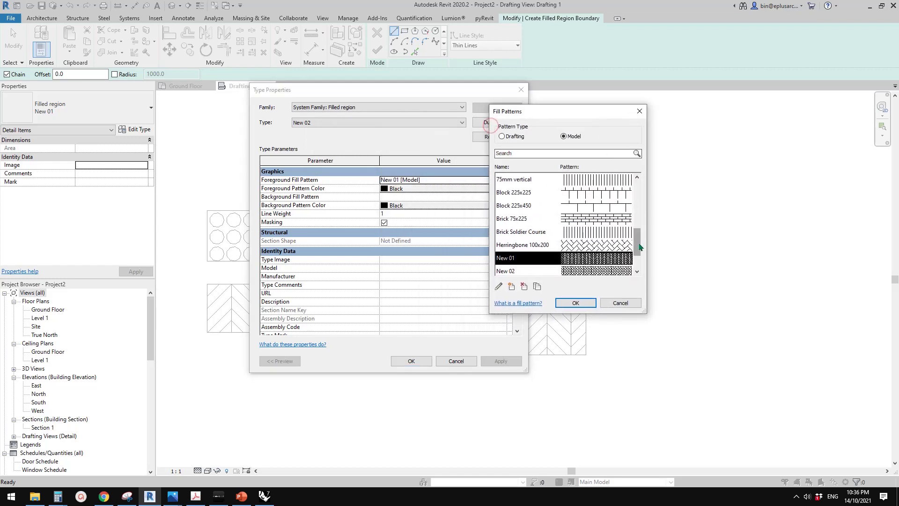
click(568, 275)
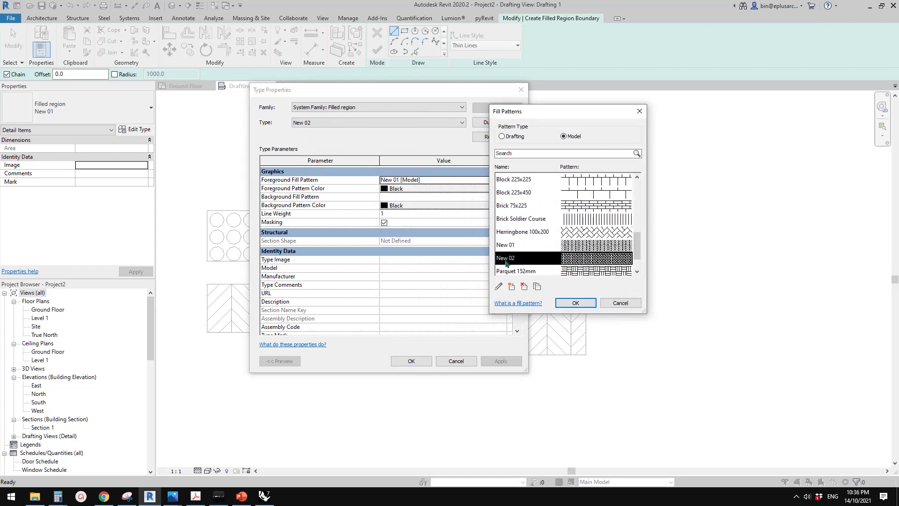
click(575, 302)
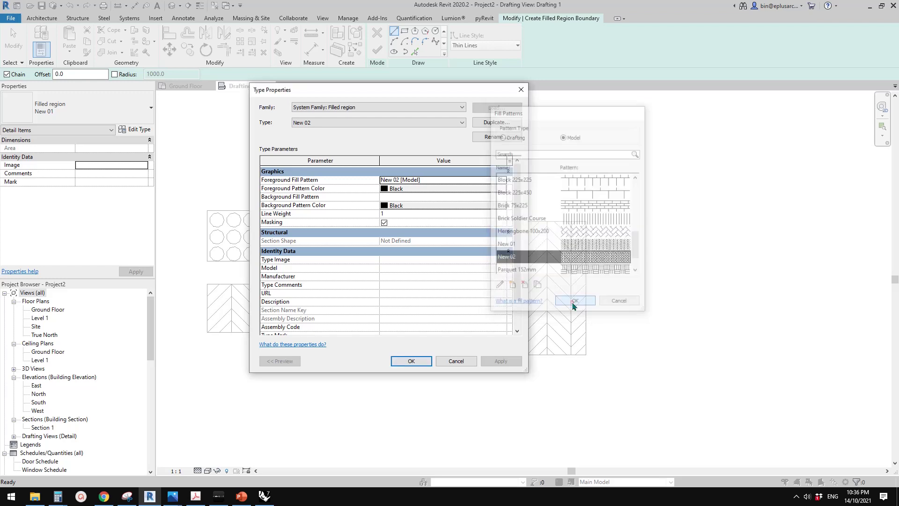
click(411, 361)
Step: Sketch a rectangular region boundary about 440 mm wide to the right of the chevron region
scroll(262, 196, down, 2)
click(405, 31)
click(562, 162)
click(701, 258)
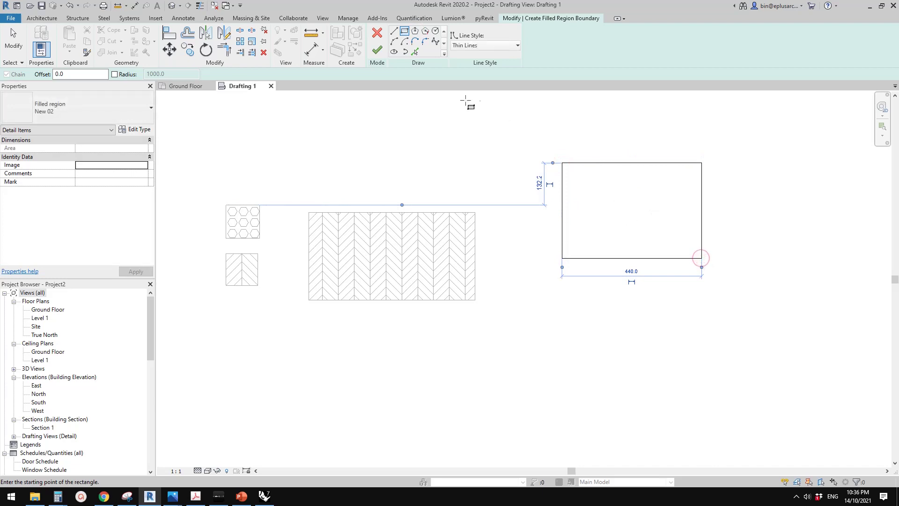
Step: Sketch a circular region boundary centred below the rectangle's left edge, large enough to overlap its lower part
click(425, 32)
click(577, 329)
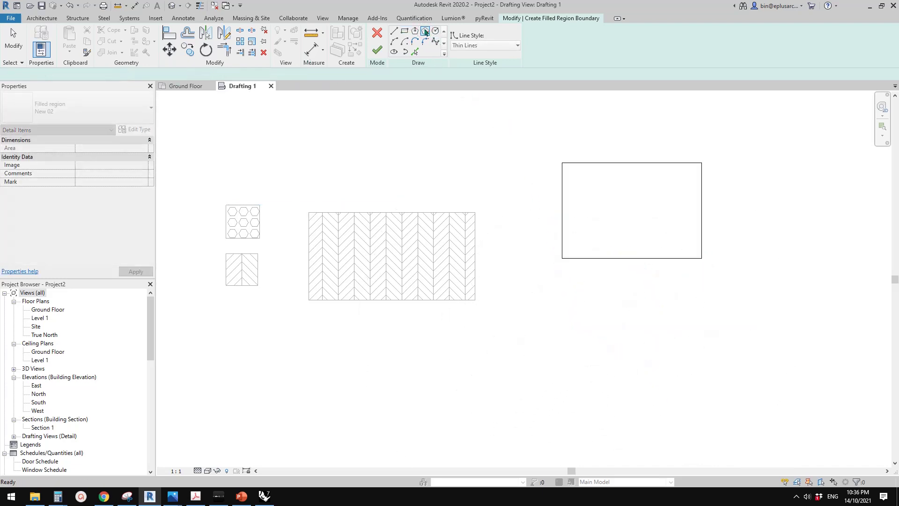
click(435, 31)
click(562, 317)
click(649, 370)
key(Escape)
Step: Delete the whole rectangle from the region boundary sketch
key(Tab)
click(690, 258)
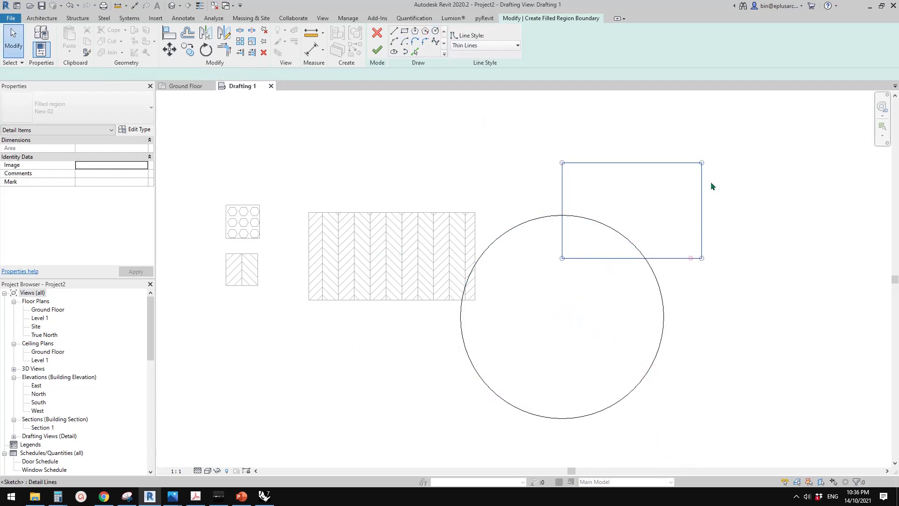
key(Delete)
Step: Move the circular boundary right, clear of the chevron region, and finish the filled region
click(567, 216)
drag(567, 216, 631, 220)
click(376, 50)
click(626, 166)
scroll(710, 252, up, 4)
middle_drag(722, 247, 698, 179)
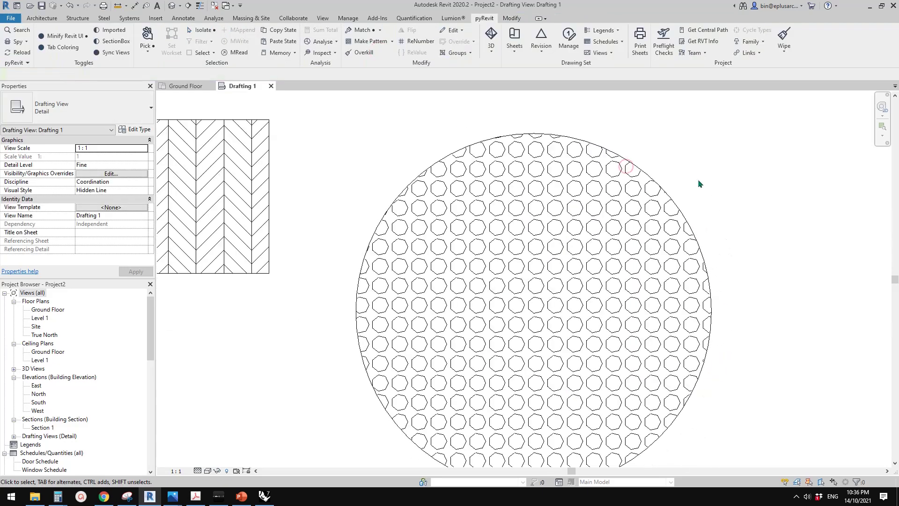
Step: Examine how the circles are rendered in the filled region up close and compare them with the source tile
scroll(533, 280, up, 4)
scroll(500, 262, up, 5)
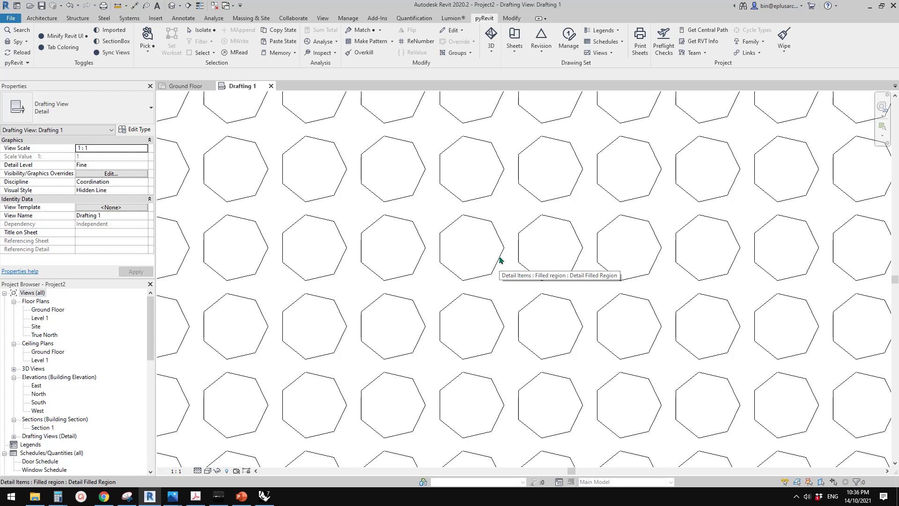
scroll(497, 246, up, 1)
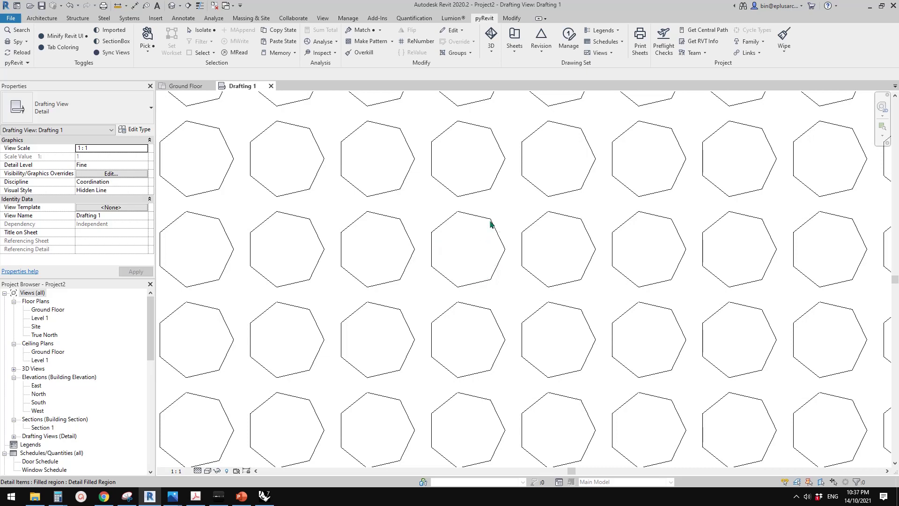
scroll(471, 246, down, 4)
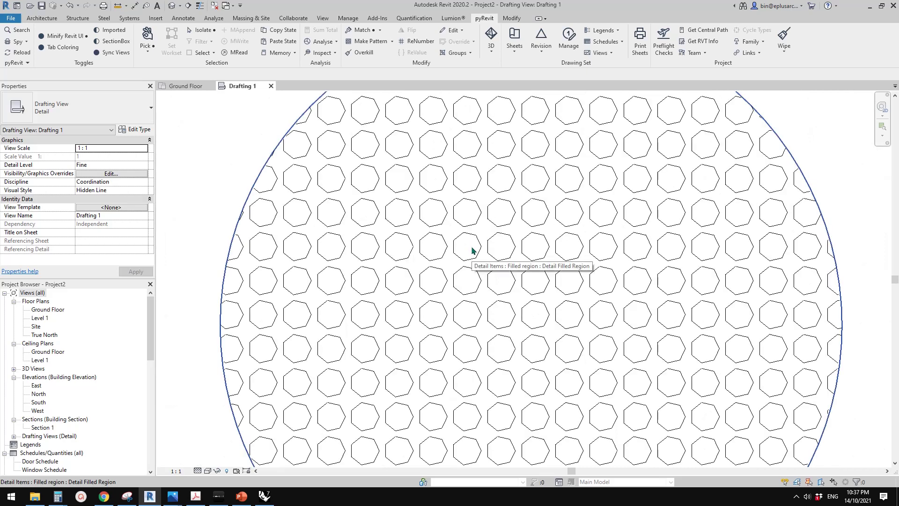
scroll(487, 264, down, 2)
scroll(522, 286, up, 3)
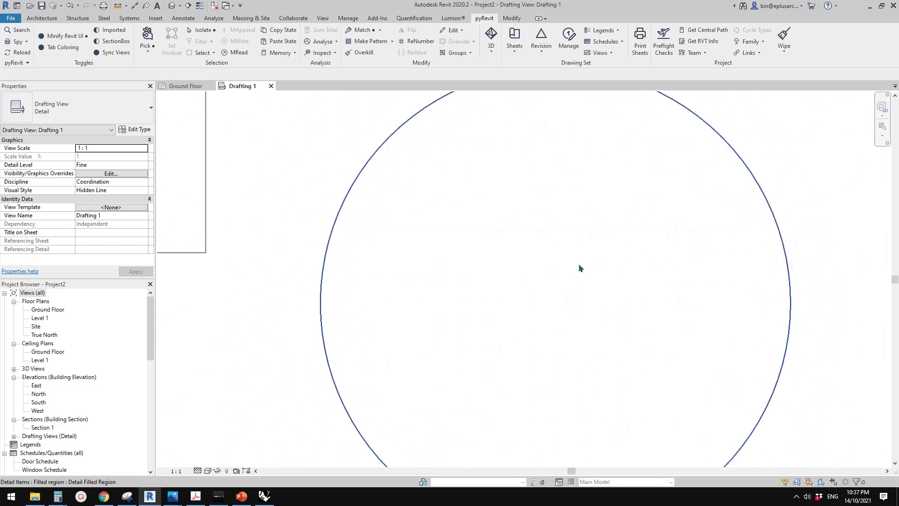
scroll(539, 243, down, 3)
scroll(506, 233, down, 1)
middle_drag(419, 236, 537, 248)
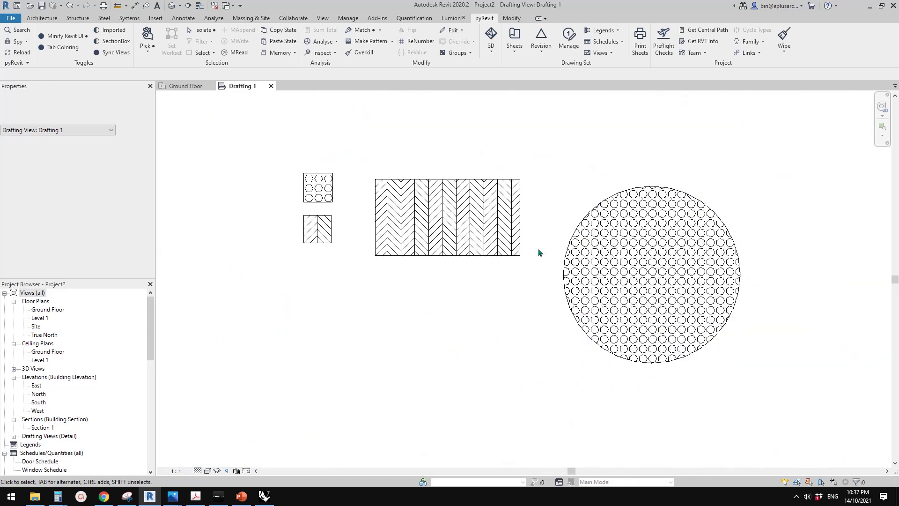
scroll(337, 194, up, 5)
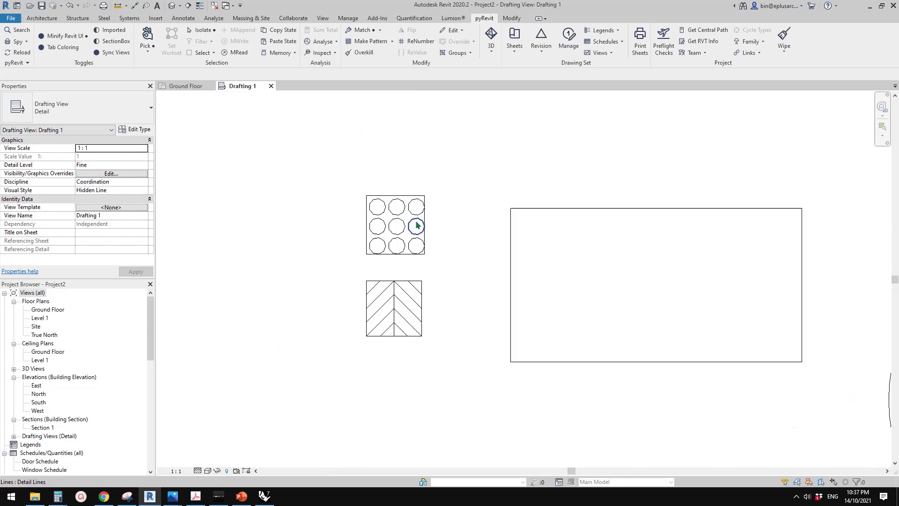
scroll(389, 209, up, 3)
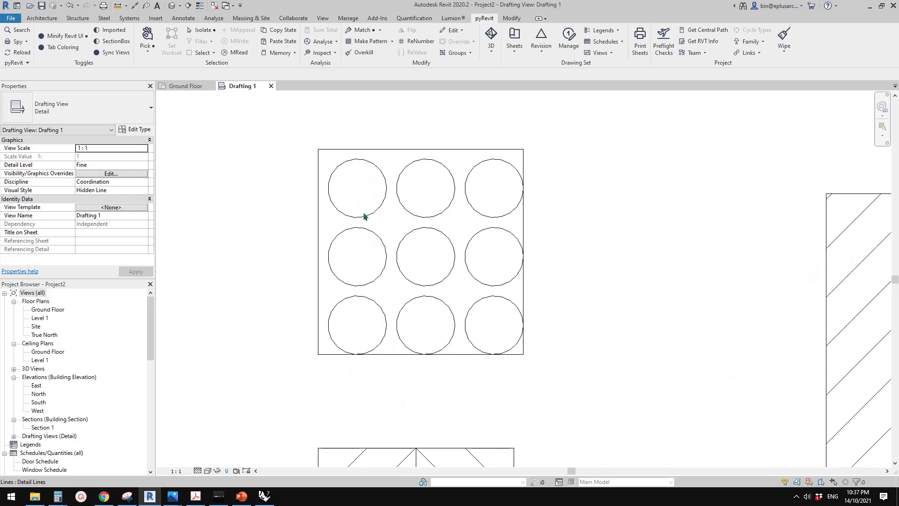
scroll(381, 231, up, 3)
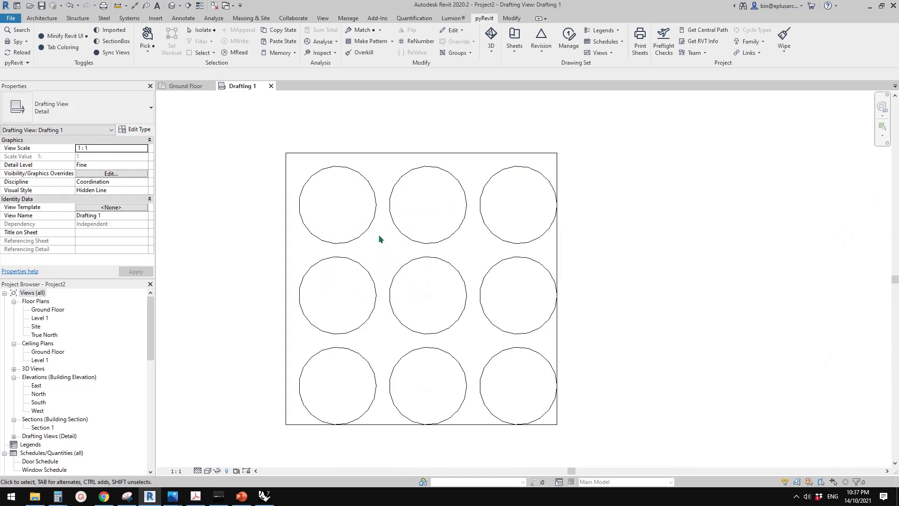
Step: Draw a 20-sided inscribed polygon in detail lines over the tile's top-left circle, from its centre with a 15 mm radius
click(377, 229)
click(387, 134)
middle_drag(400, 98, 386, 124)
key(d)
key(l)
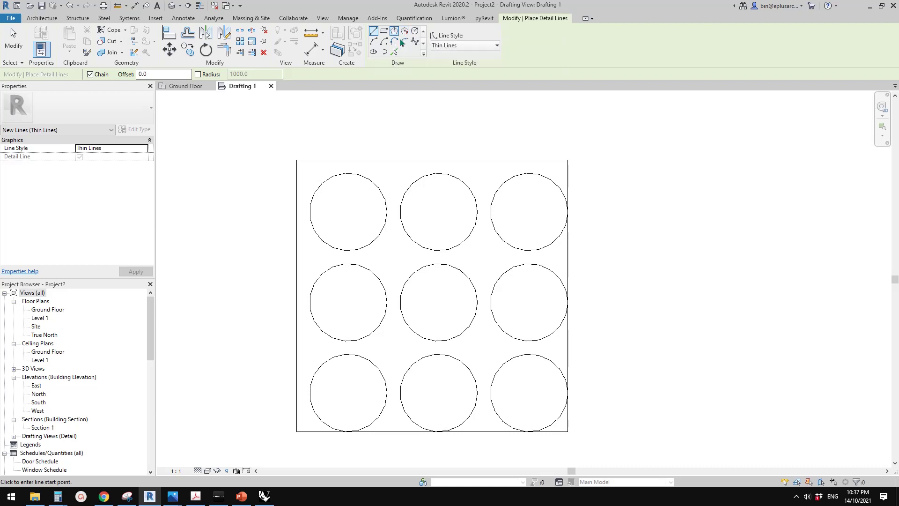
click(394, 32)
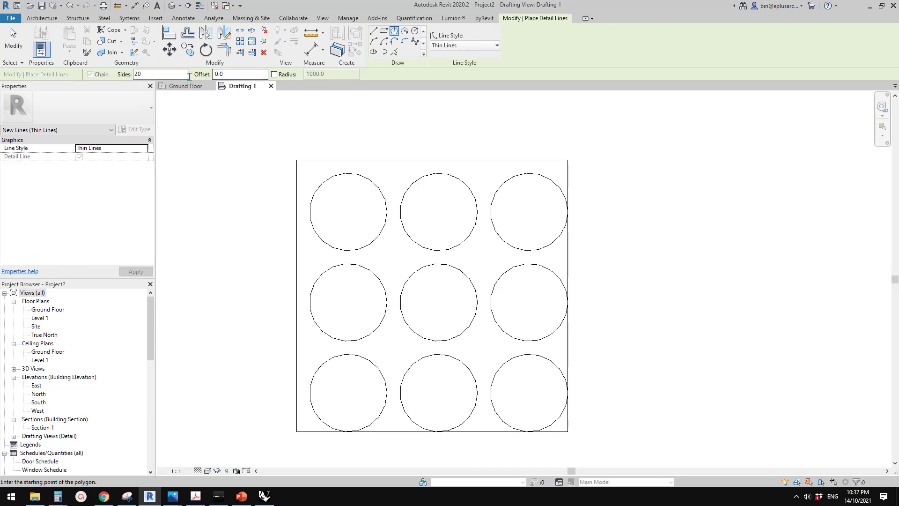
middle_drag(403, 171, 398, 143)
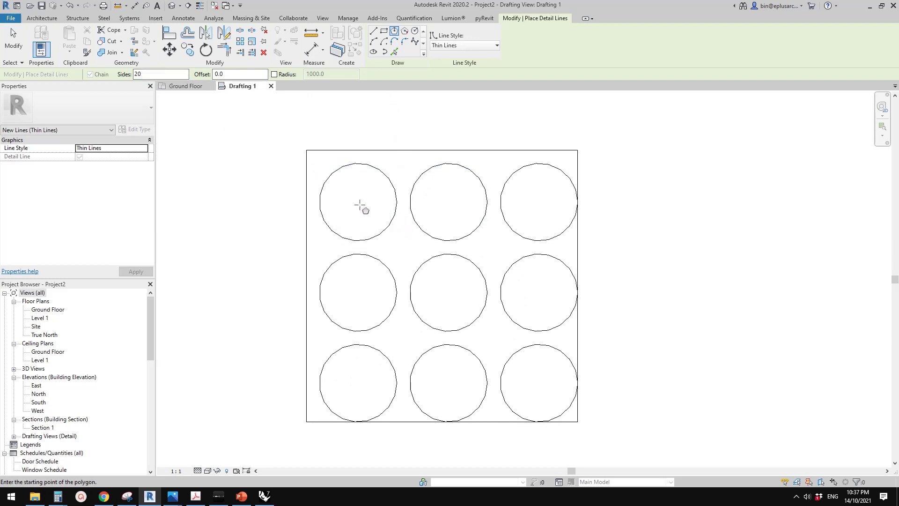
key(s)
key(c)
click(394, 227)
scroll(403, 199, up, 1)
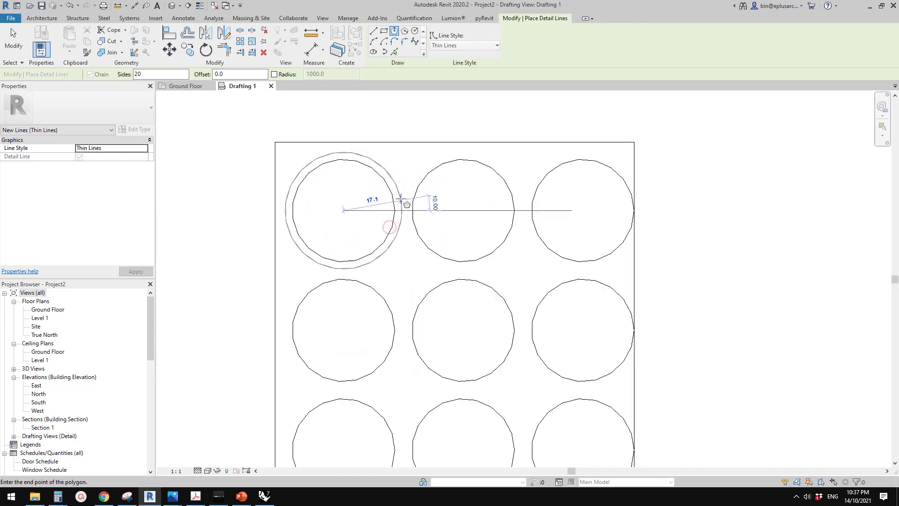
scroll(398, 209, up, 2)
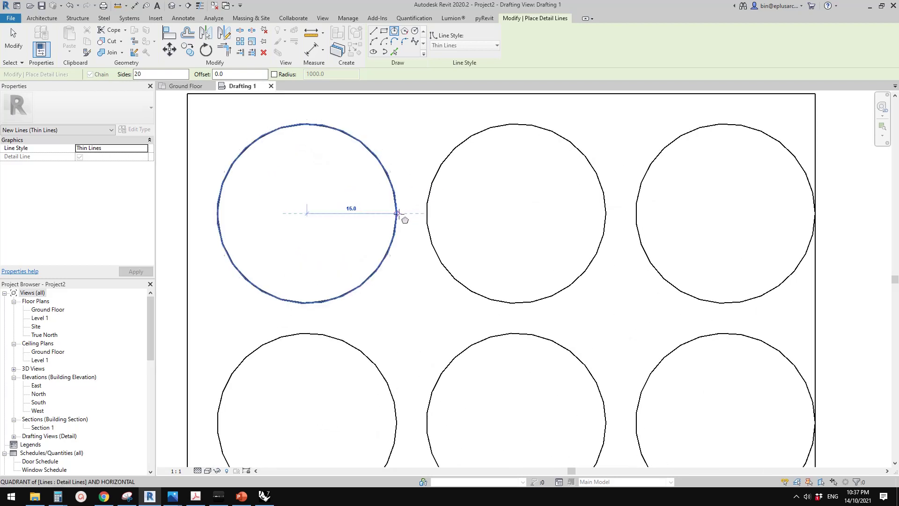
click(397, 213)
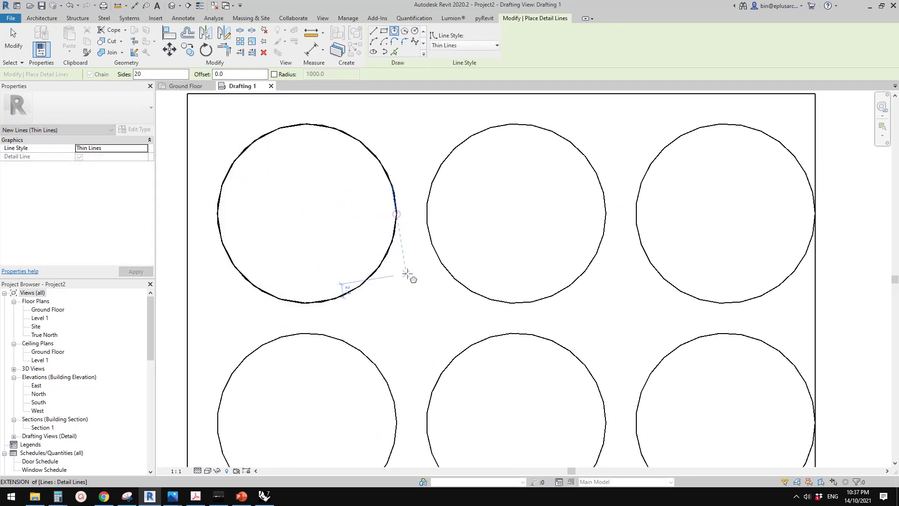
Step: Finish the polygon and delete the original circle underneath it in the tile's top-left position
scroll(401, 264, down, 2)
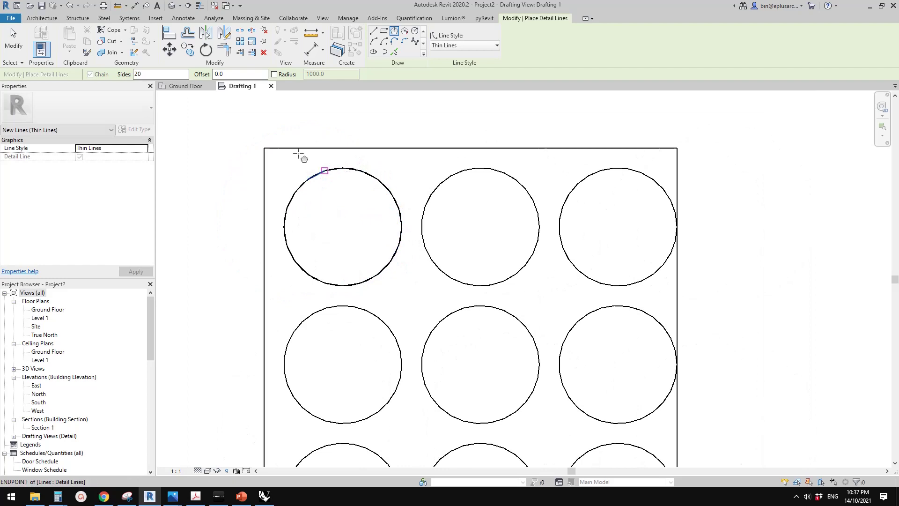
key(Escape)
key(Escape)
scroll(385, 167, up, 2)
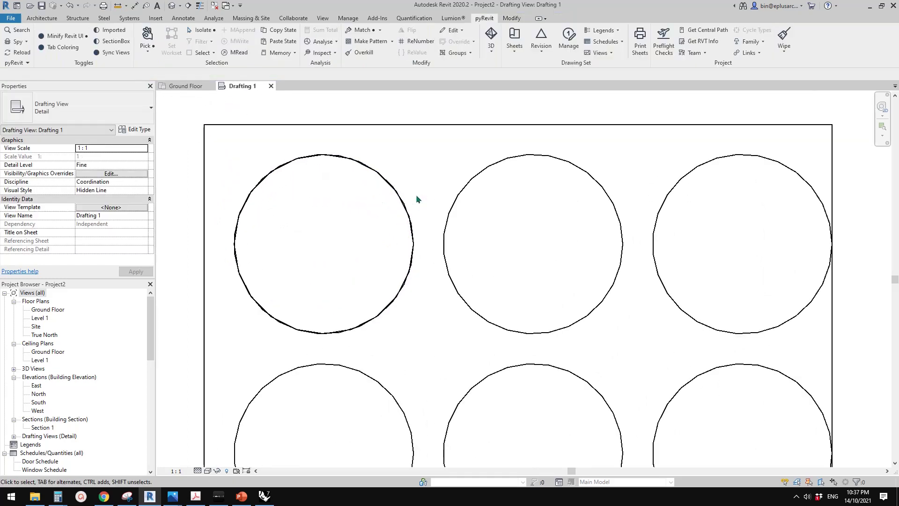
click(395, 191)
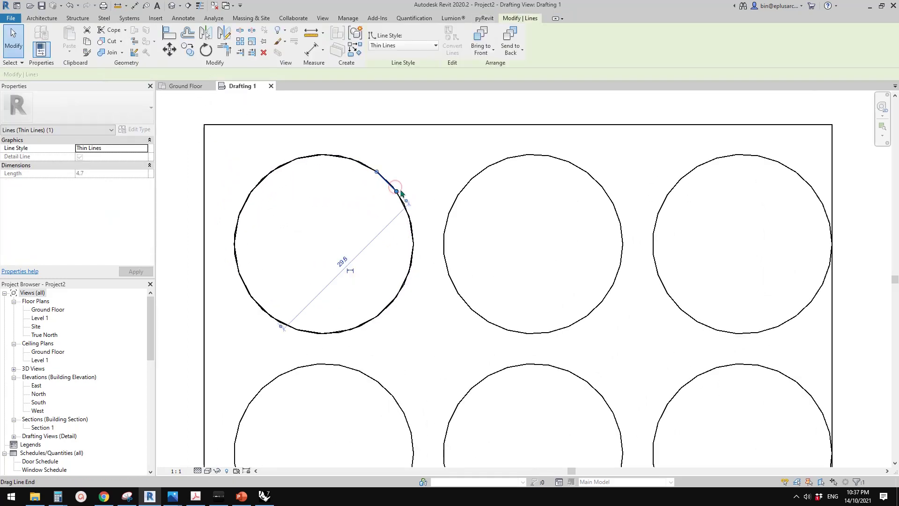
key(Escape)
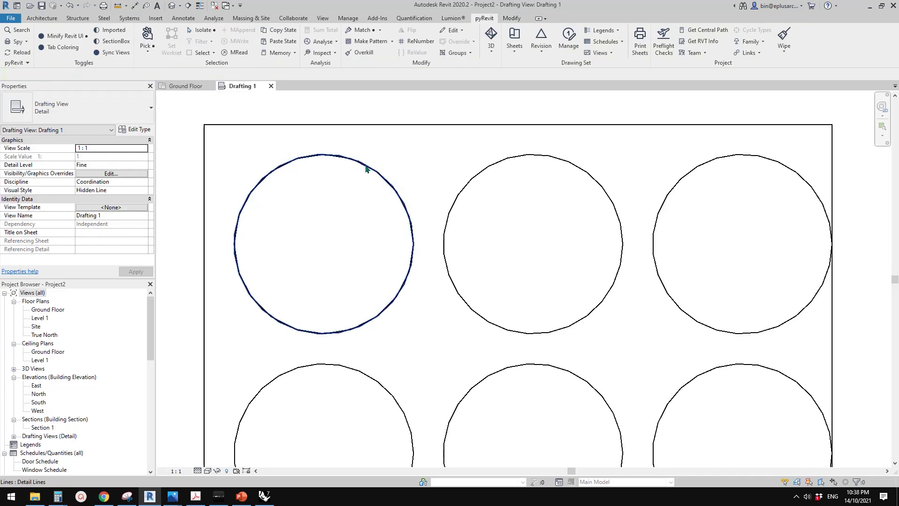
click(364, 164)
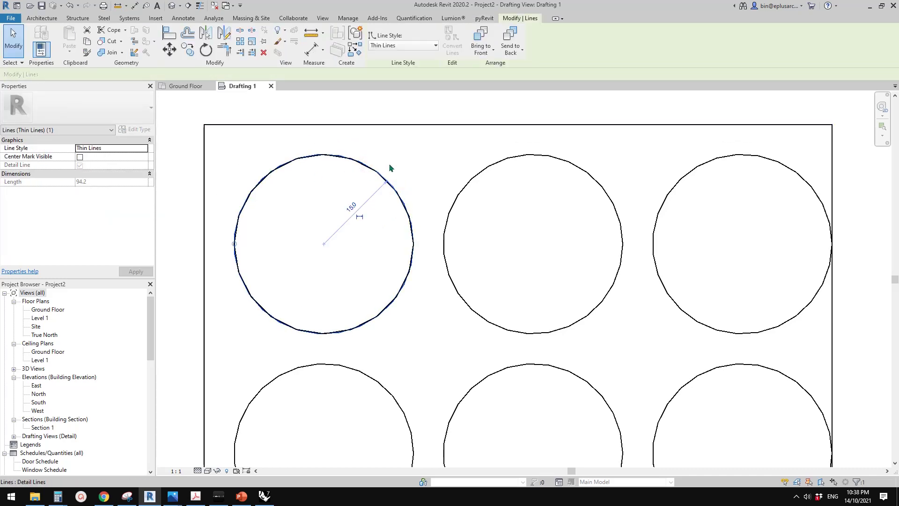
scroll(403, 192, down, 2)
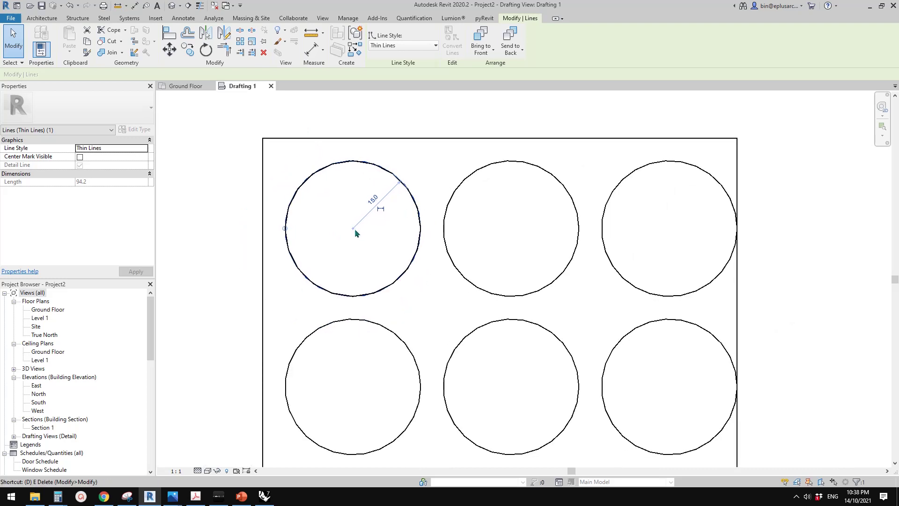
key(Escape)
Step: Array the top-left polygon down the tile's first column as 3 items, spaced to match the existing circles
scroll(356, 231, down, 5)
scroll(459, 183, up, 1)
middle_drag(466, 258, 459, 193)
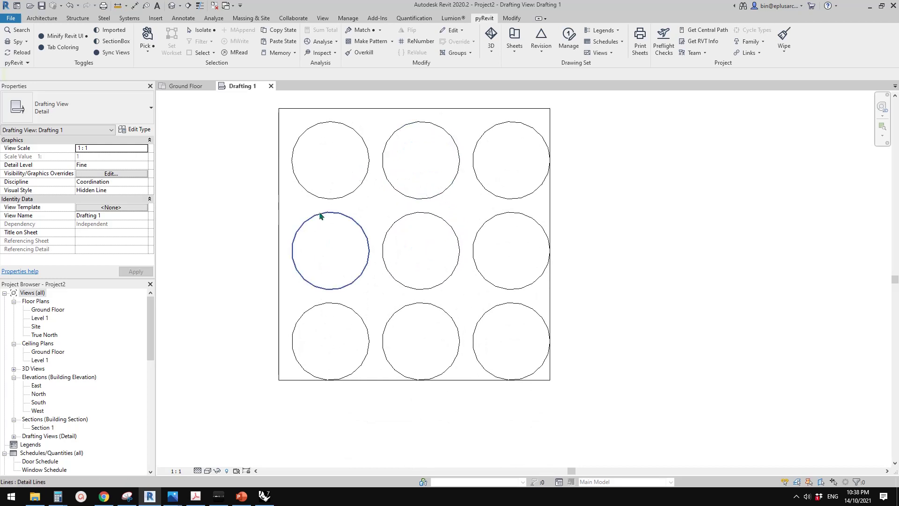
middle_drag(388, 192, 417, 209)
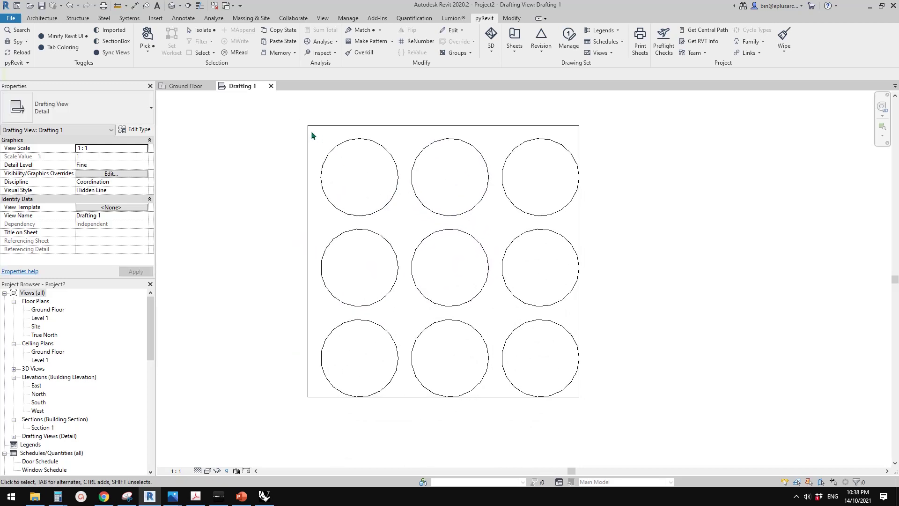
drag(315, 137, 406, 224)
middle_drag(407, 224, 411, 240)
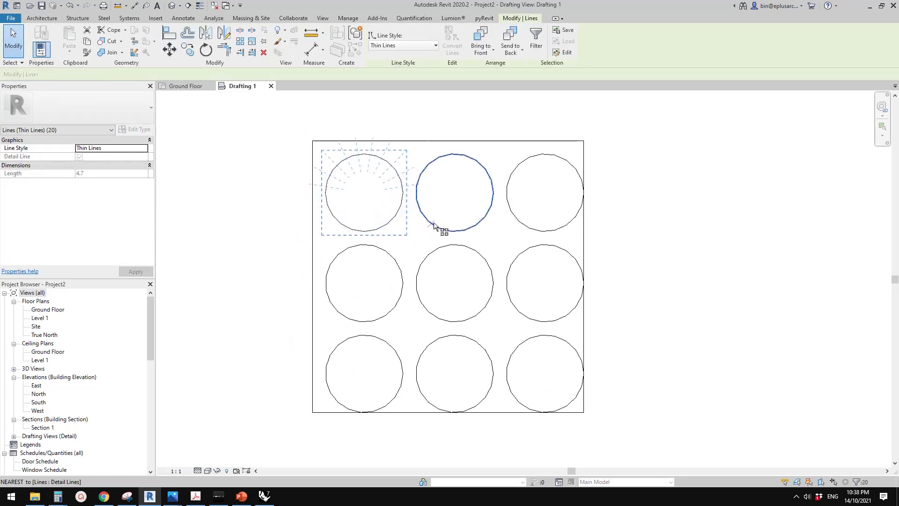
key(a)
key(r)
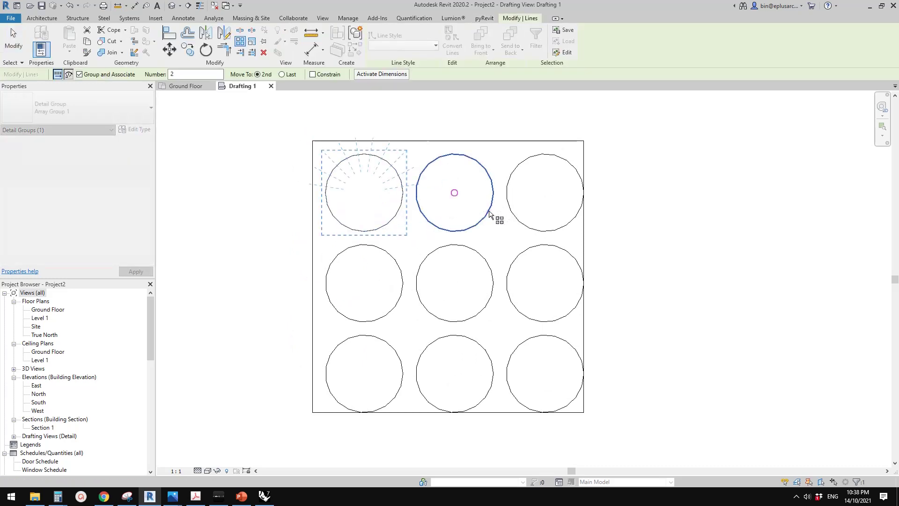
click(489, 213)
click(490, 302)
text(3)
key(Return)
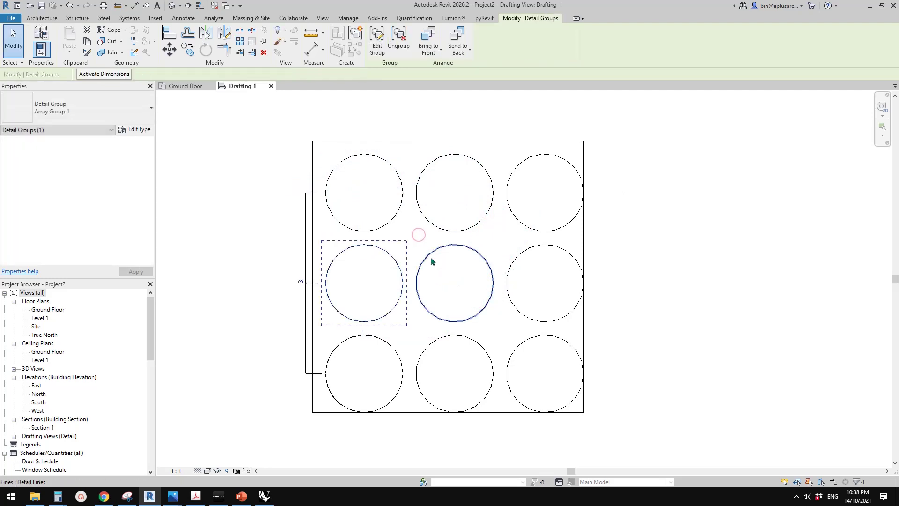
key(Escape)
Step: Array the whole first column of polygons across the tile as 3 columns, matching the circles' horizontal spacing
click(395, 218)
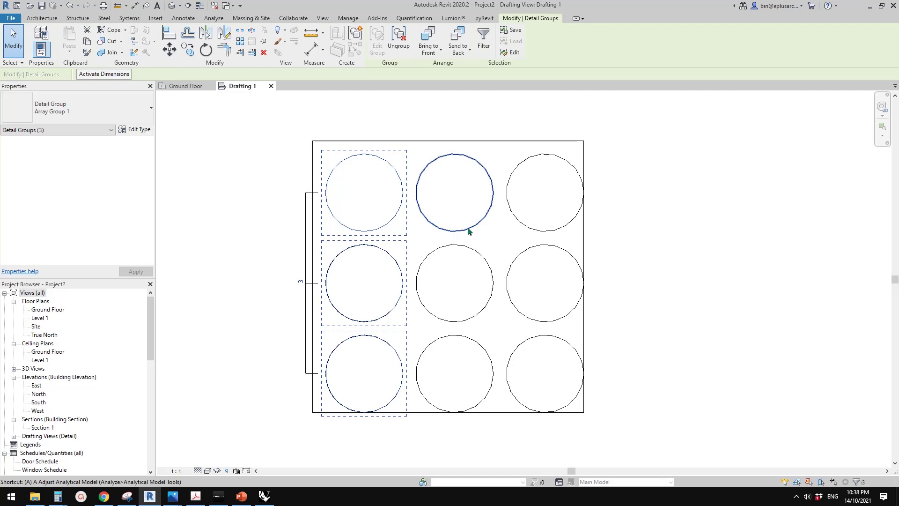
key(r)
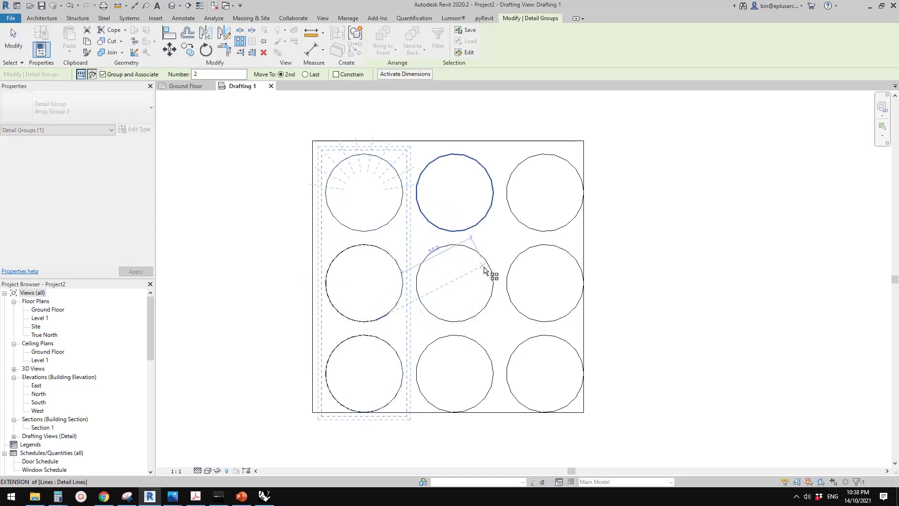
key(Escape)
click(484, 220)
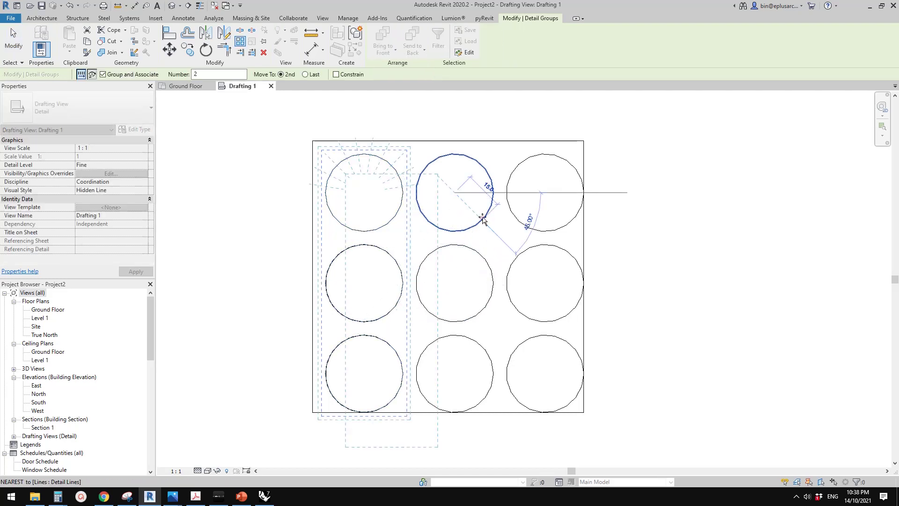
click(574, 225)
click(649, 238)
middle_drag(472, 183, 471, 193)
key(Escape)
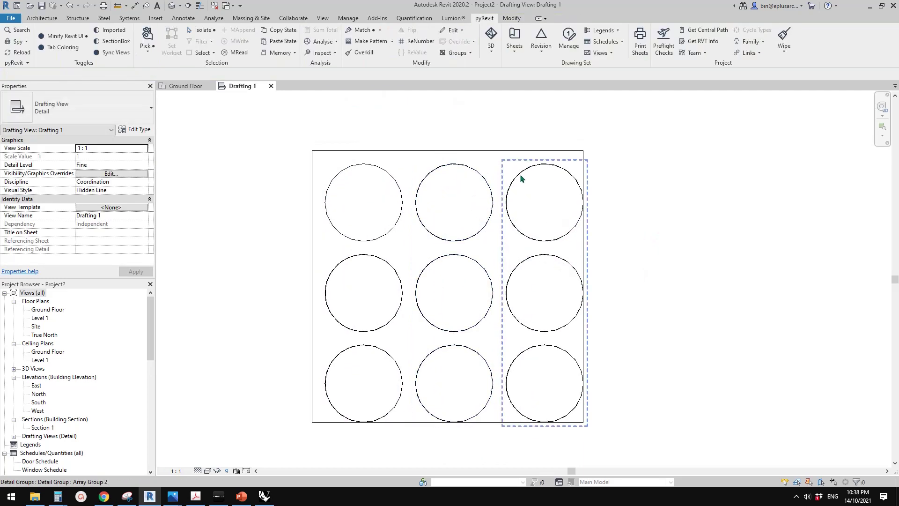
Step: Temporarily hide the polygon groups, delete the remaining original circles from the tile, and restore the hidden groups
click(517, 177)
key(s)
key(a)
key(c)
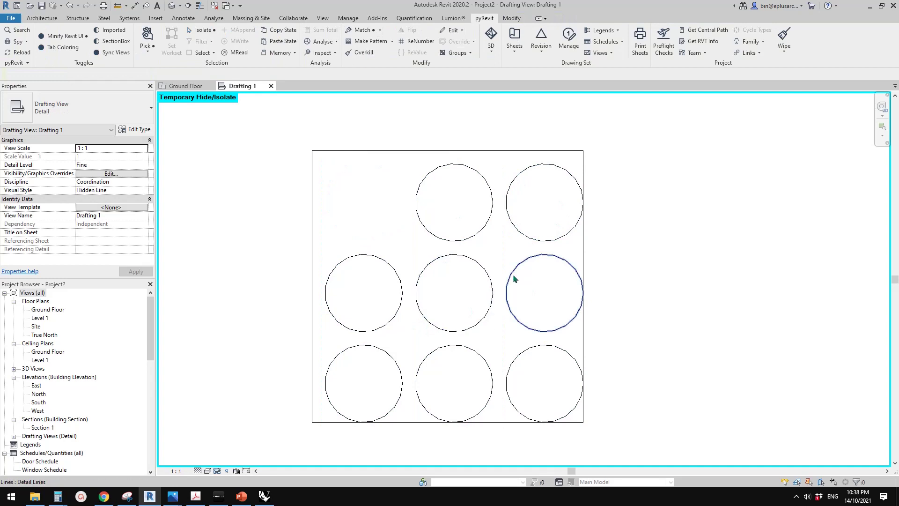
drag(543, 208, 370, 384)
key(h)
key(h)
key(h)
key(r)
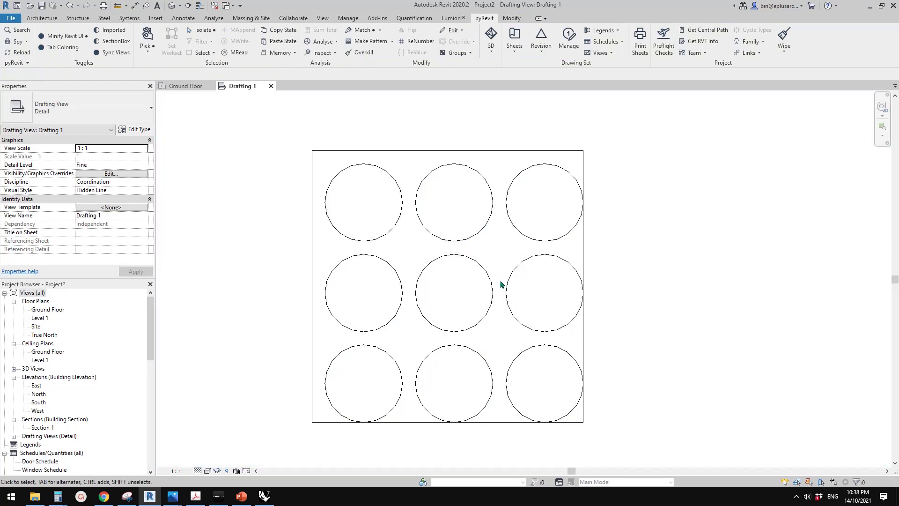
Step: Ungroup all the arrayed columns and their nested polygon groups into individual detail lines
click(531, 237)
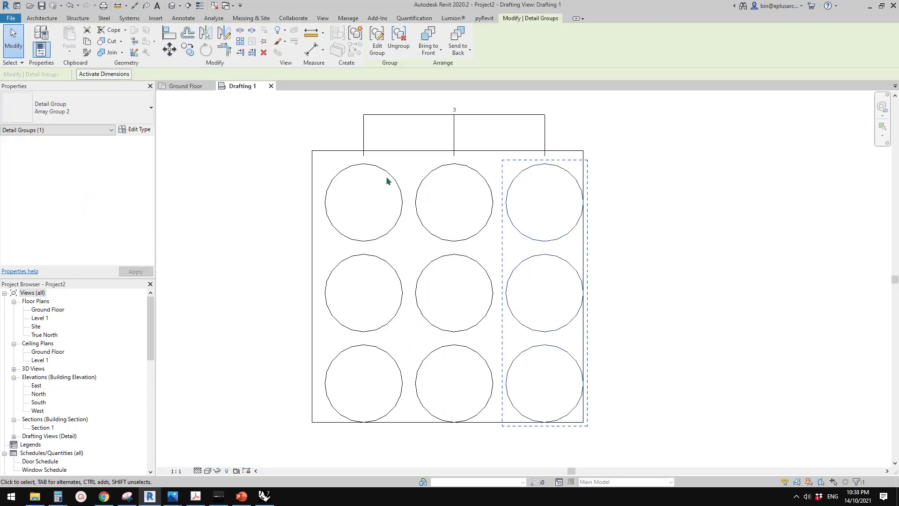
key(s)
key(a)
click(399, 38)
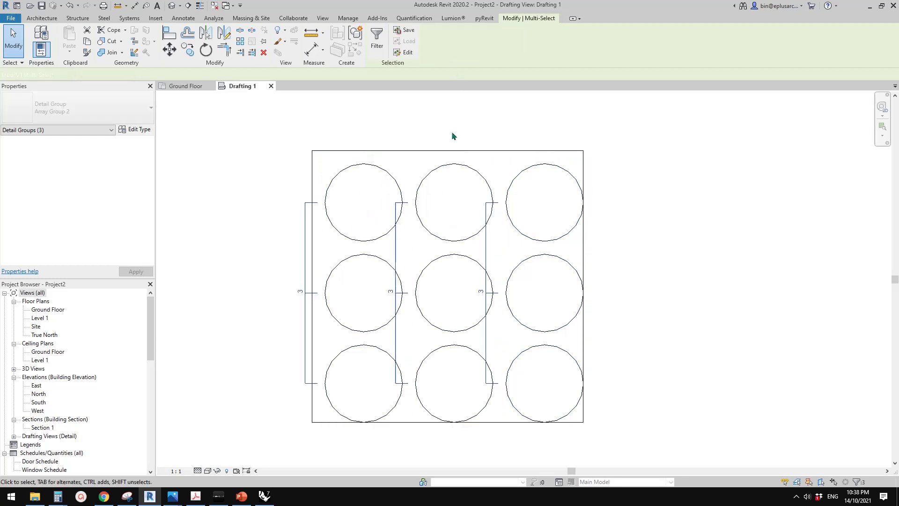
click(452, 131)
click(515, 180)
key(s)
key(a)
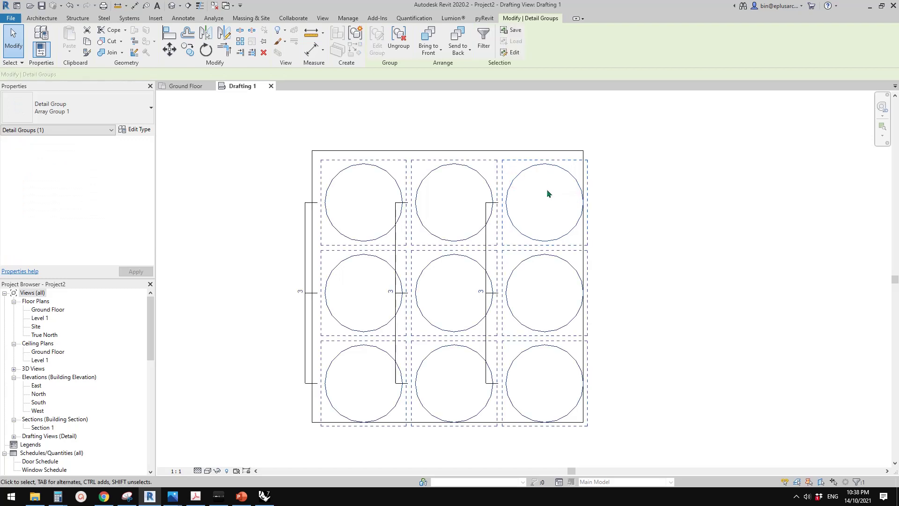
click(399, 38)
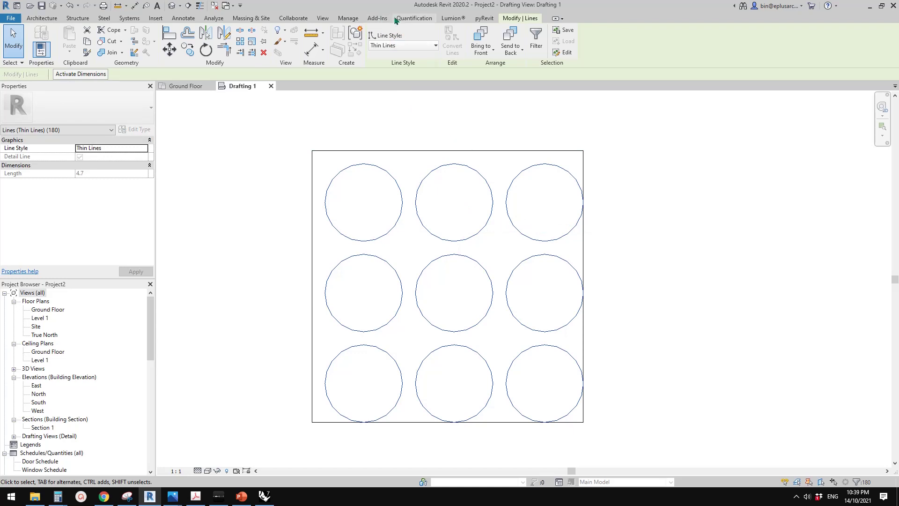
Step: Create the model pattern New 03 from all nine polygons' lines, using the square's bottom-left and top-right corners as the pattern area
click(467, 193)
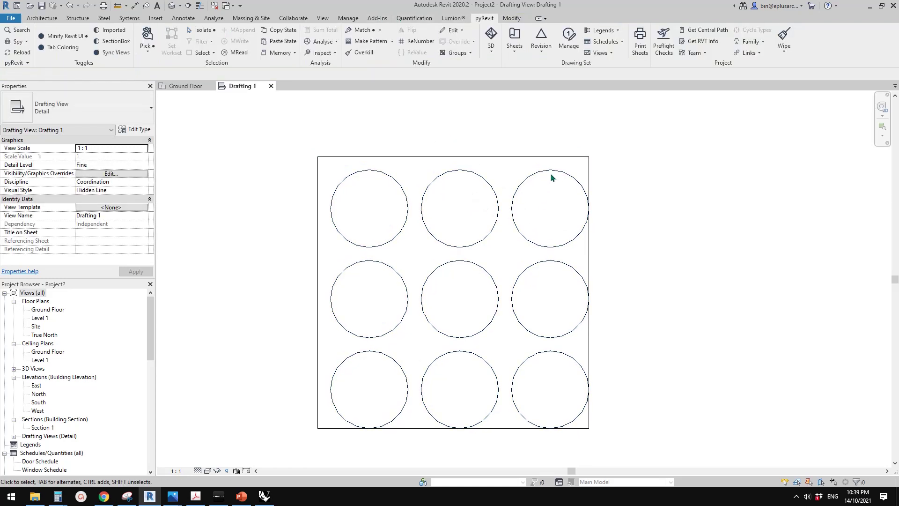
mouse_move(327, 173)
mouse_down()
mouse_move(584, 423)
mouse_move(583, 439)
mouse_up()
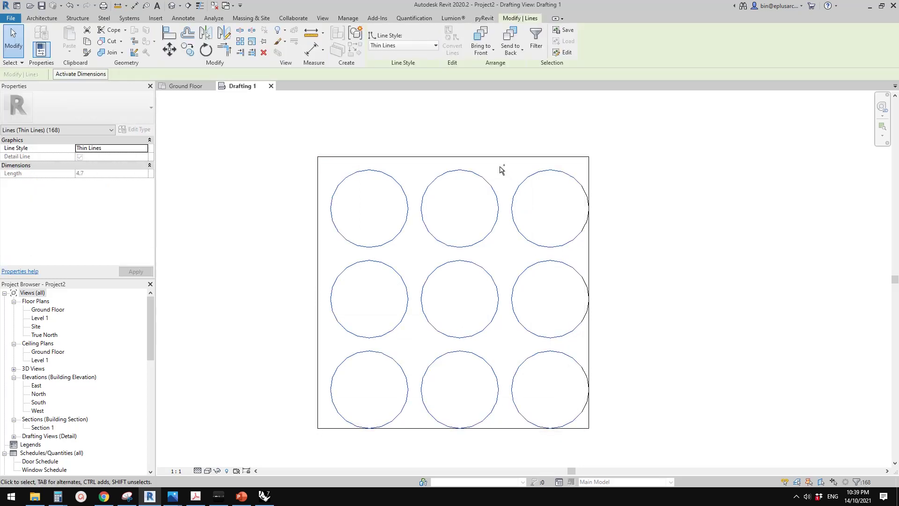
mouse_move(500, 170)
mouse_down()
mouse_move(613, 367)
mouse_move(620, 429)
mouse_up()
middle_drag(441, 275, 434, 288)
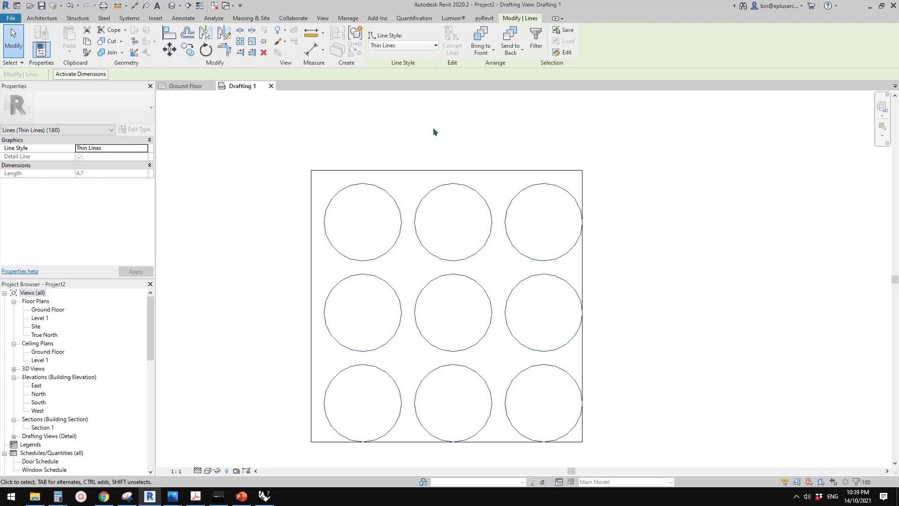
click(483, 18)
click(364, 41)
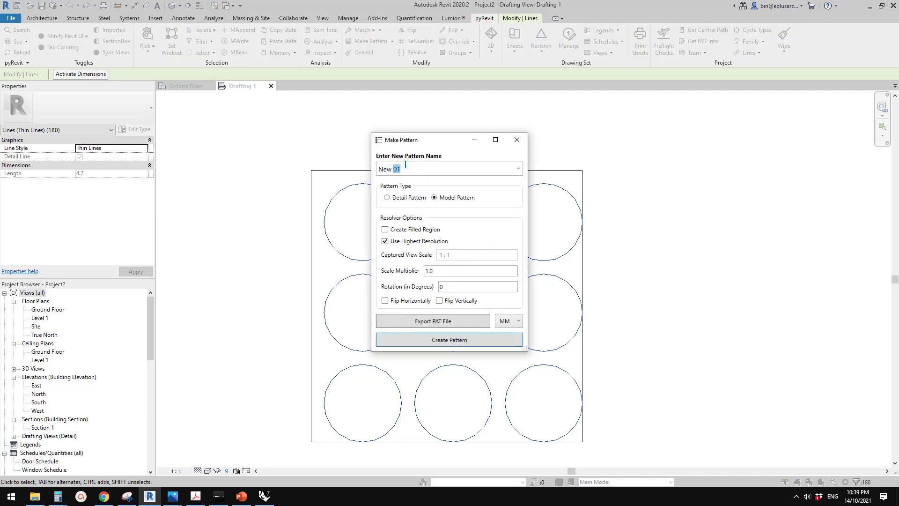
click(453, 340)
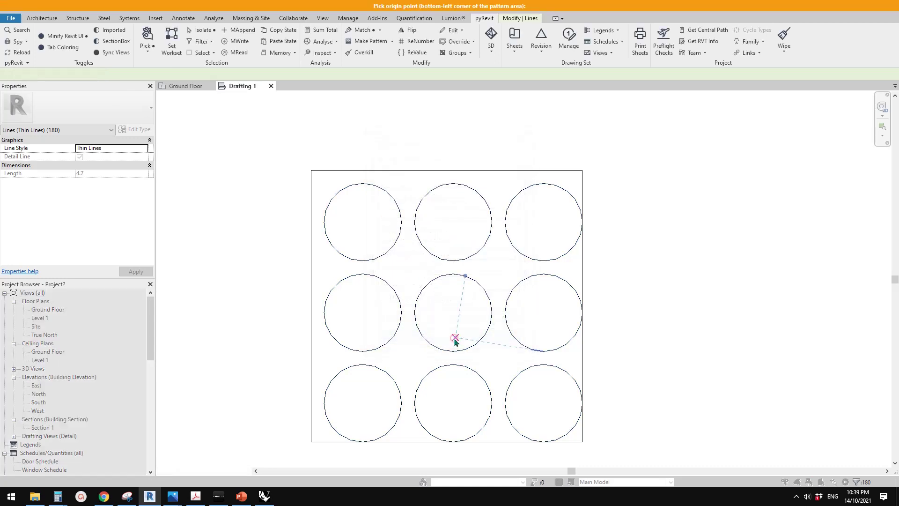
click(311, 441)
click(583, 172)
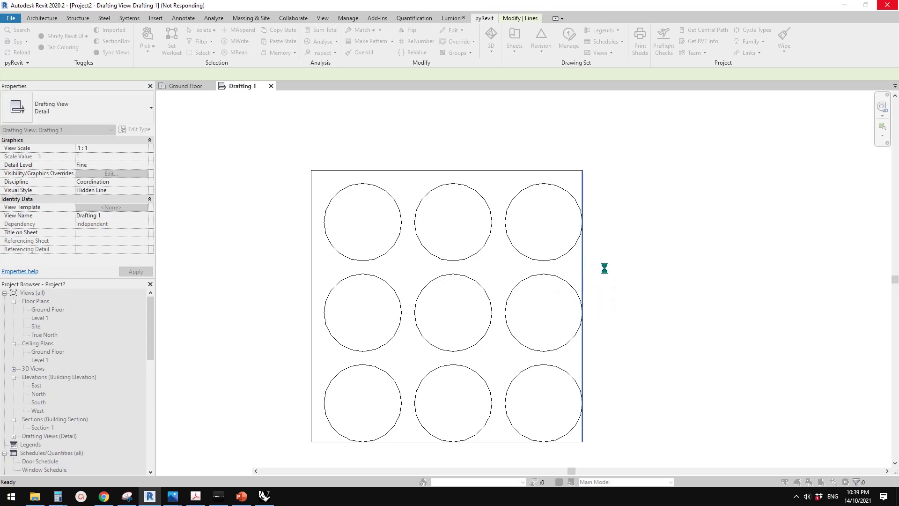
click(507, 240)
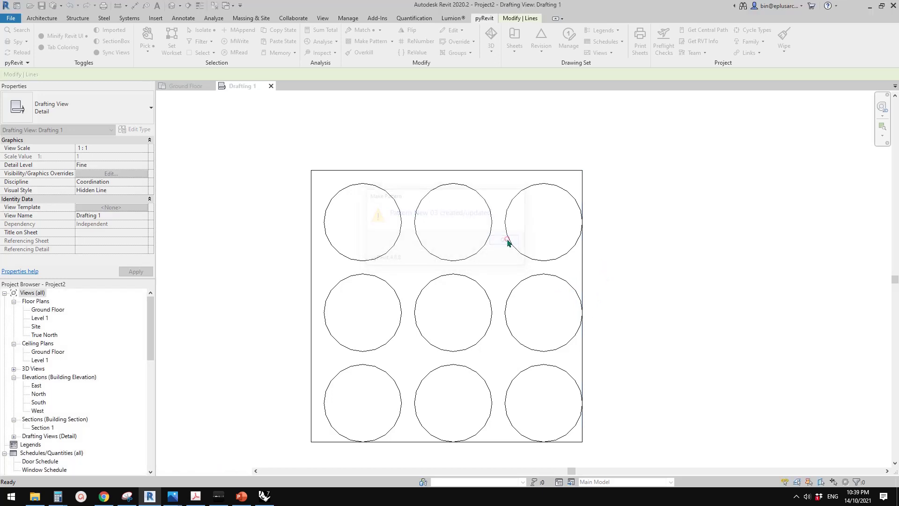
Step: Start a filled region beside the existing circular region and duplicate its type as New 03
scroll(521, 305, down, 5)
middle_drag(545, 306, 263, 186)
scroll(458, 239, down, 3)
middle_drag(553, 270, 480, 248)
scroll(578, 255, up, 1)
click(507, 257)
middle_drag(541, 263, 442, 247)
double_click(433, 241)
click(135, 130)
click(502, 123)
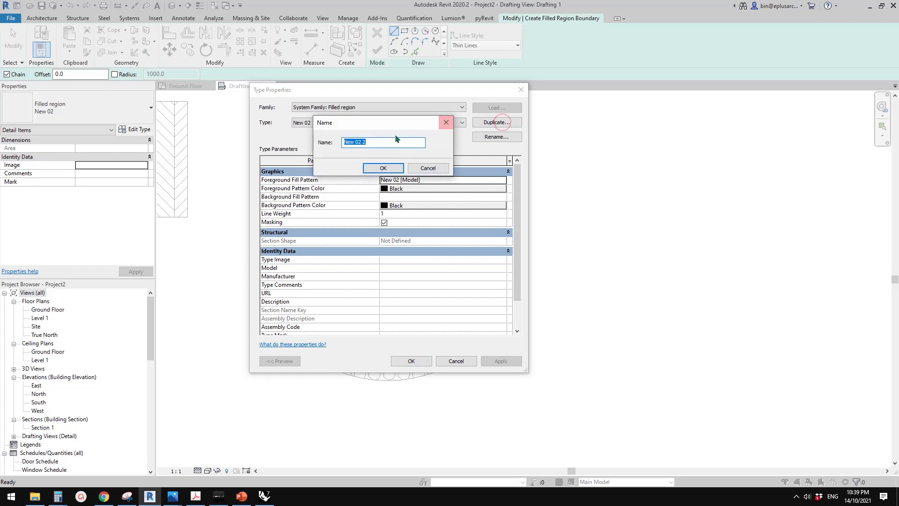
click(383, 167)
Step: Set the New 03 type's foreground fill pattern to the New 03 model pattern and apply the type properties
click(444, 181)
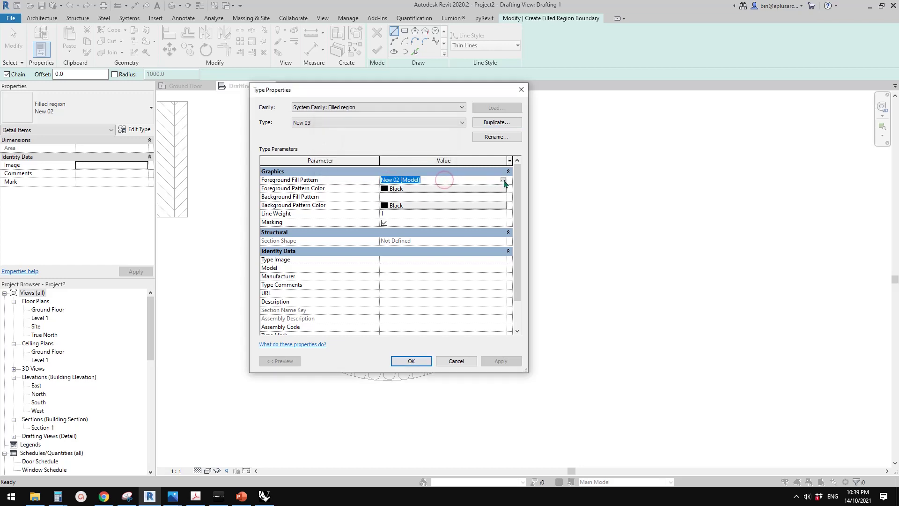
click(505, 182)
drag(638, 247, 638, 252)
click(560, 259)
click(575, 303)
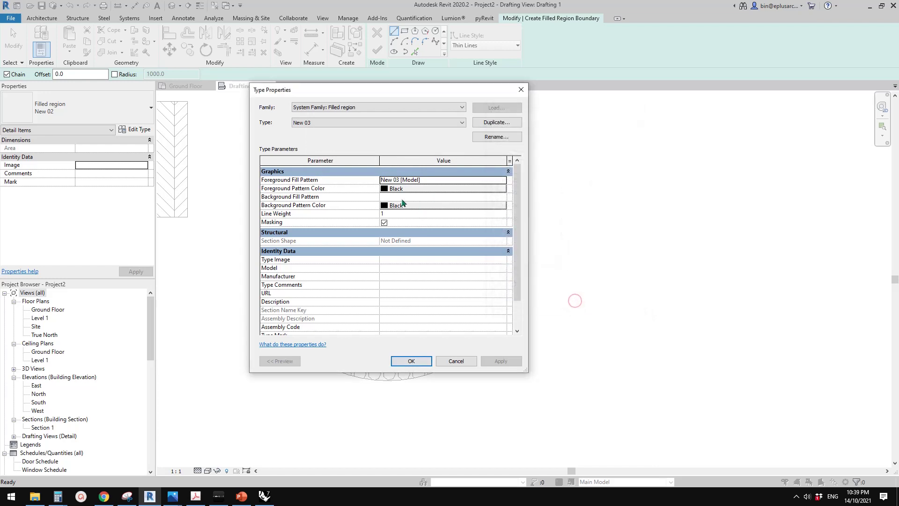
click(411, 361)
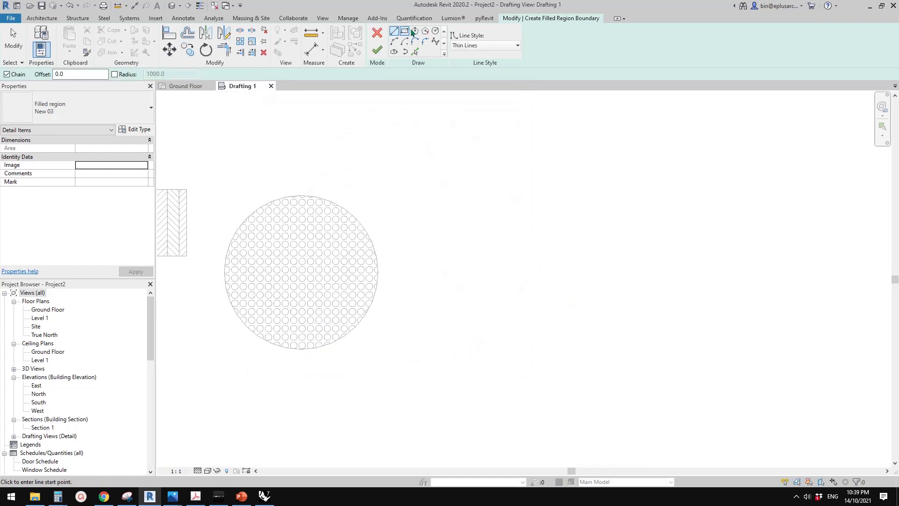
Step: Sketch an eight-sided circumscribed polygon of about 0.76 m² beside the circular region and finish it as a New 03 filled region
click(426, 34)
click(576, 255)
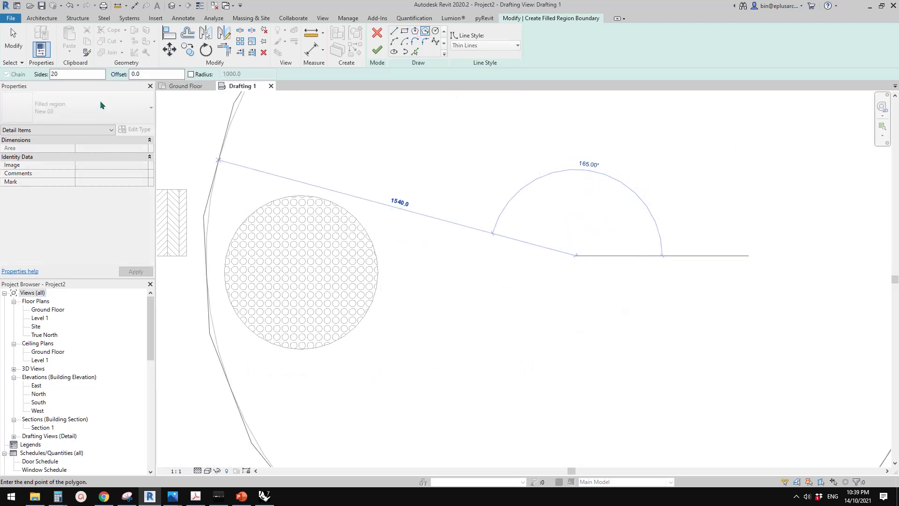
key(Escape)
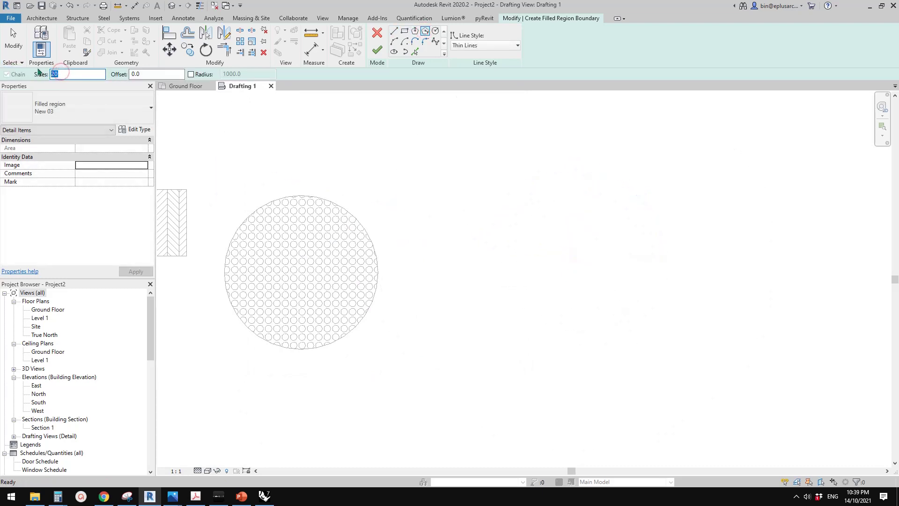
click(601, 277)
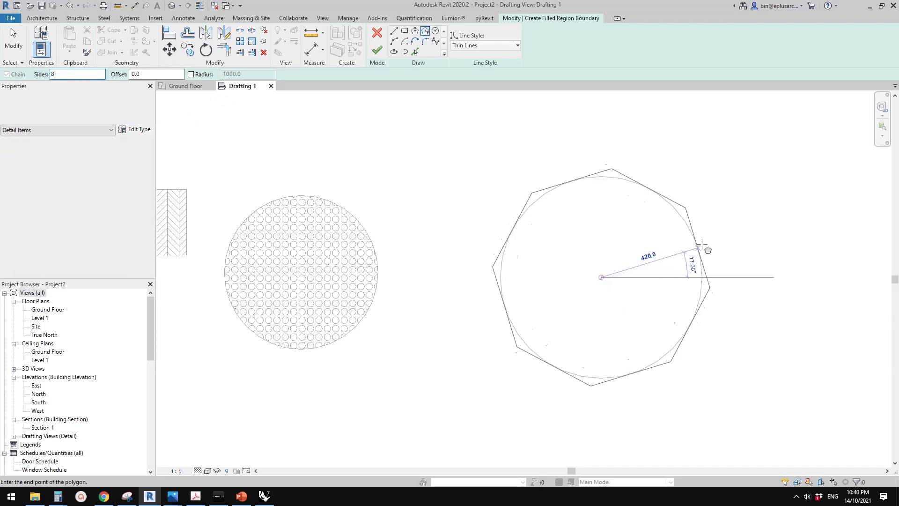
click(709, 238)
click(378, 48)
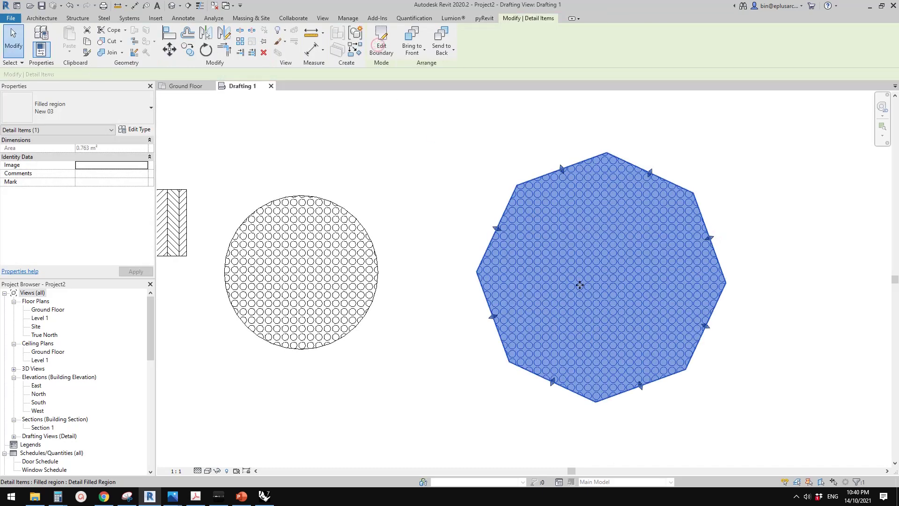
Step: Examine the New 03 pattern's 20-sided polygons up close within the octagonal filled region
scroll(648, 305, up, 2)
key(Escape)
scroll(438, 308, up, 2)
scroll(535, 264, up, 5)
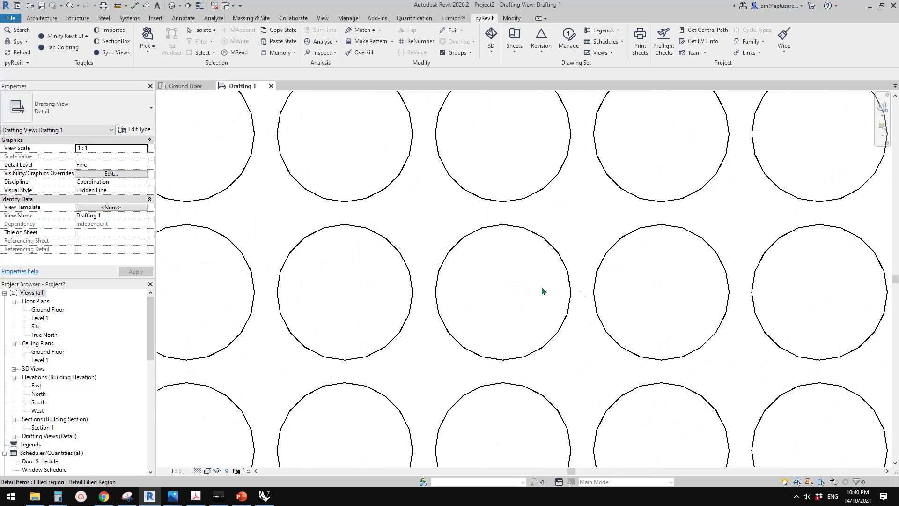
scroll(455, 240, up, 5)
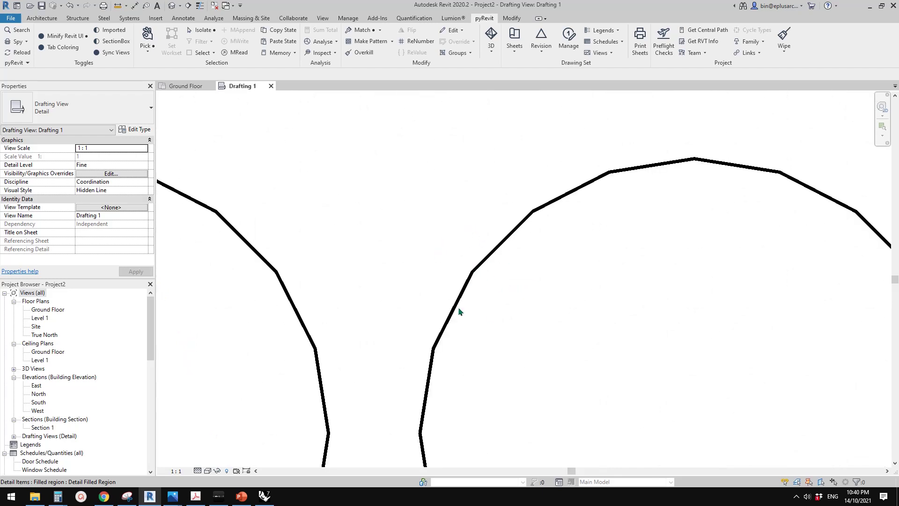
scroll(510, 268, down, 6)
scroll(510, 271, down, 4)
middle_drag(510, 269, 480, 257)
scroll(494, 256, down, 2)
middle_drag(579, 251, 509, 271)
scroll(759, 254, down, 4)
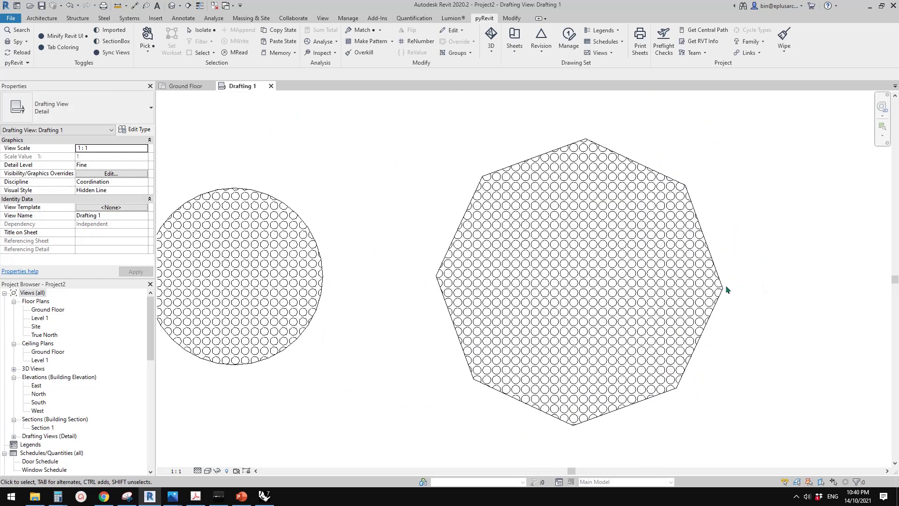
Step: Examine the circular region's pattern shapes up close for comparison with the octagonal region
scroll(711, 285, down, 2)
scroll(579, 271, up, 5)
scroll(579, 272, up, 3)
middle_drag(683, 275, 501, 278)
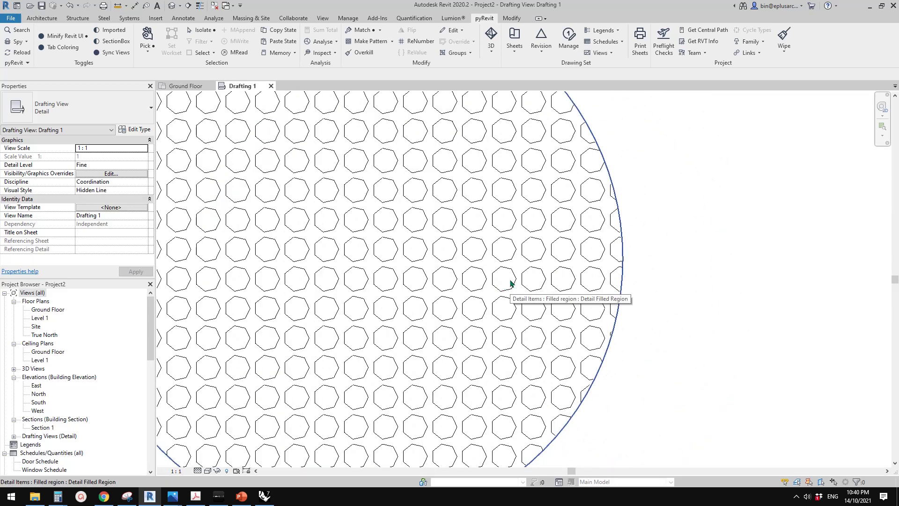
scroll(502, 282, down, 3)
scroll(501, 281, down, 1)
middle_drag(419, 277, 581, 314)
scroll(580, 313, down, 3)
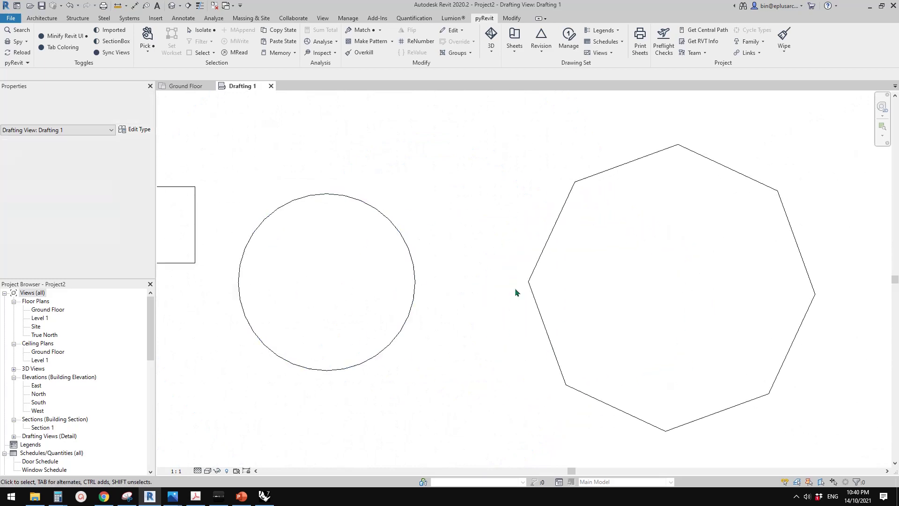
Step: Move the octagonal filled region beneath the small pattern tiles and the rectangular chevron region
scroll(518, 291, down, 2)
click(557, 284)
middle_drag(535, 292, 629, 293)
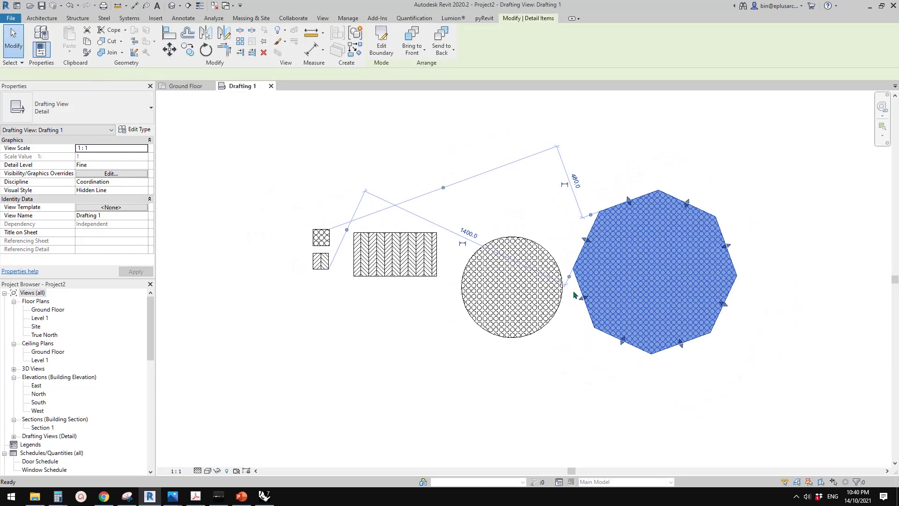
drag(632, 249, 499, 165)
drag(322, 361, 365, 352)
scroll(424, 358, down, 1)
middle_drag(424, 358, 495, 334)
key(Escape)
scroll(520, 356, up, 1)
scroll(521, 352, up, 2)
scroll(521, 352, down, 3)
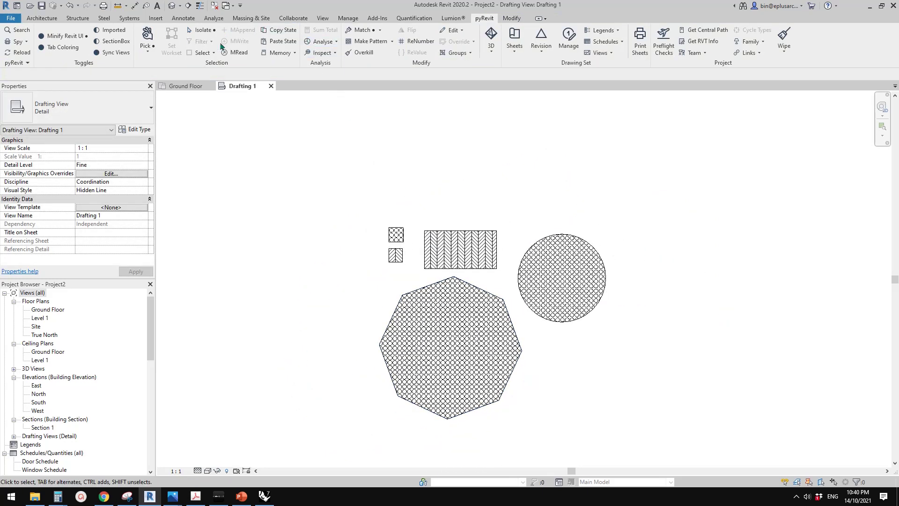
middle_drag(263, 149, 267, 160)
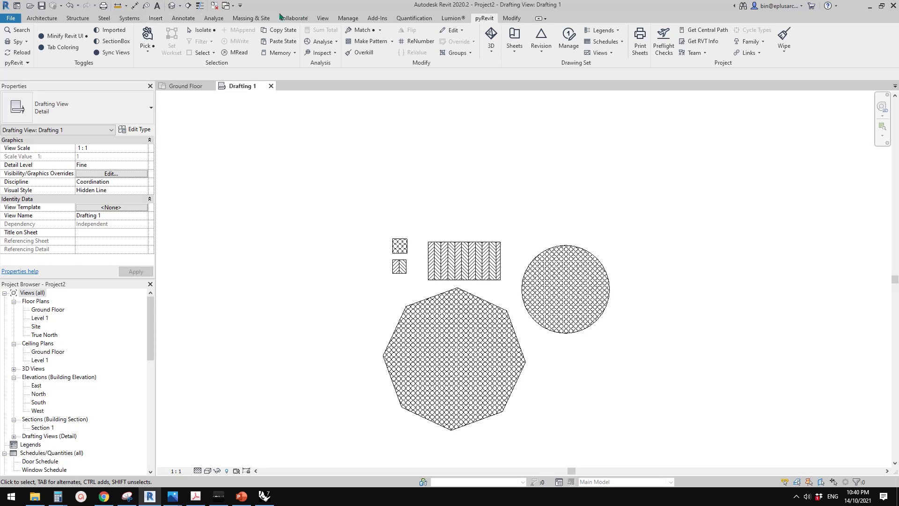
click(181, 18)
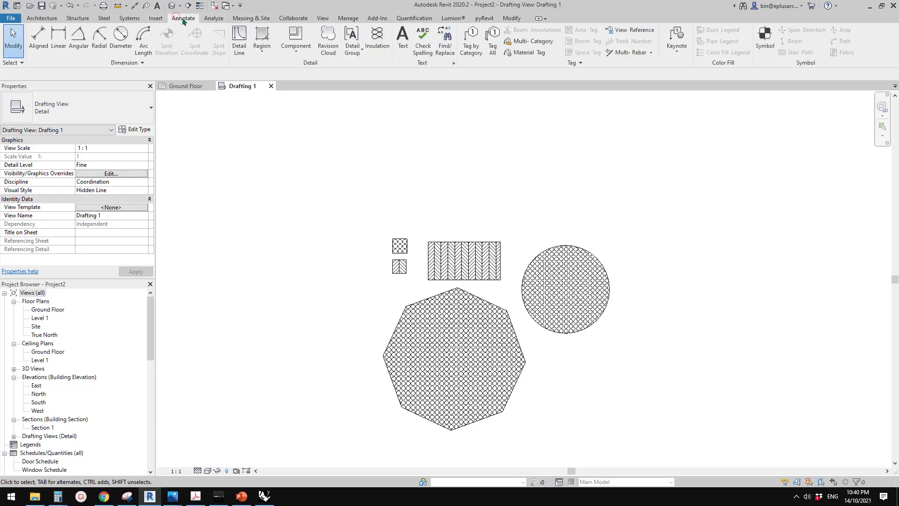
click(263, 50)
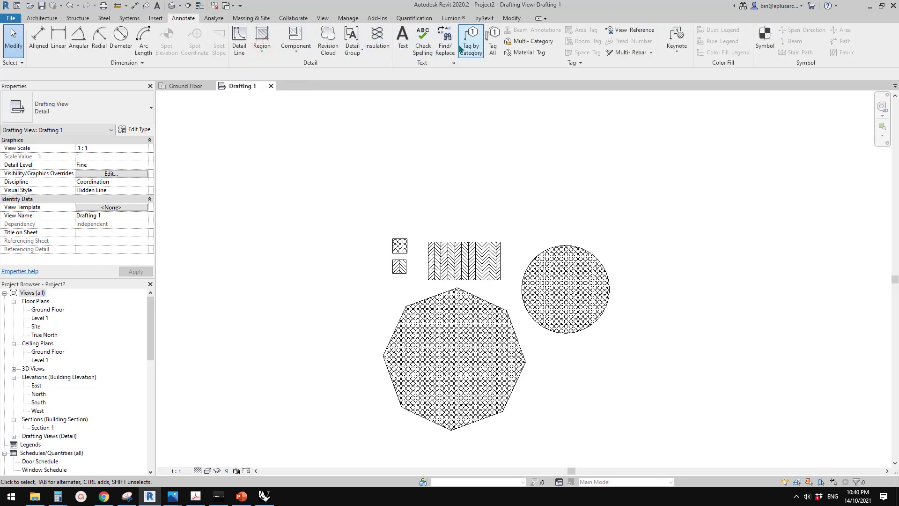
click(156, 19)
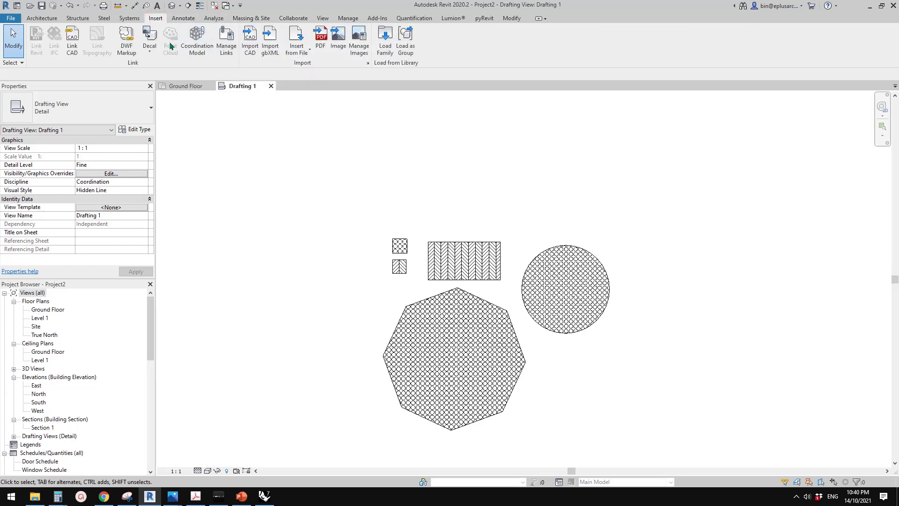
click(340, 19)
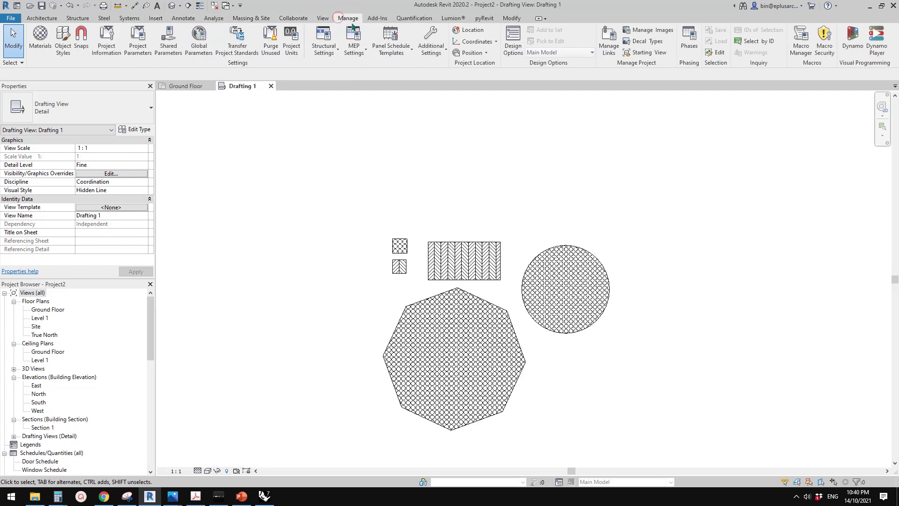
click(430, 53)
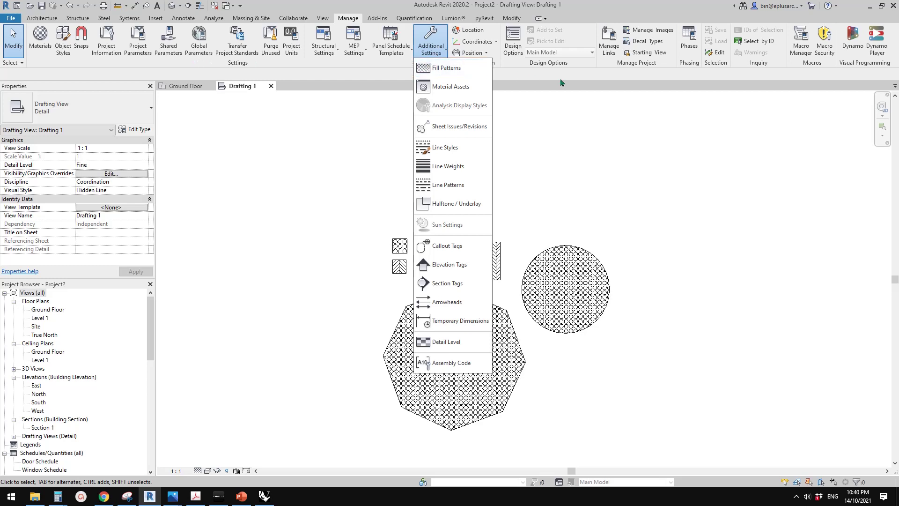
click(322, 18)
click(293, 18)
click(184, 18)
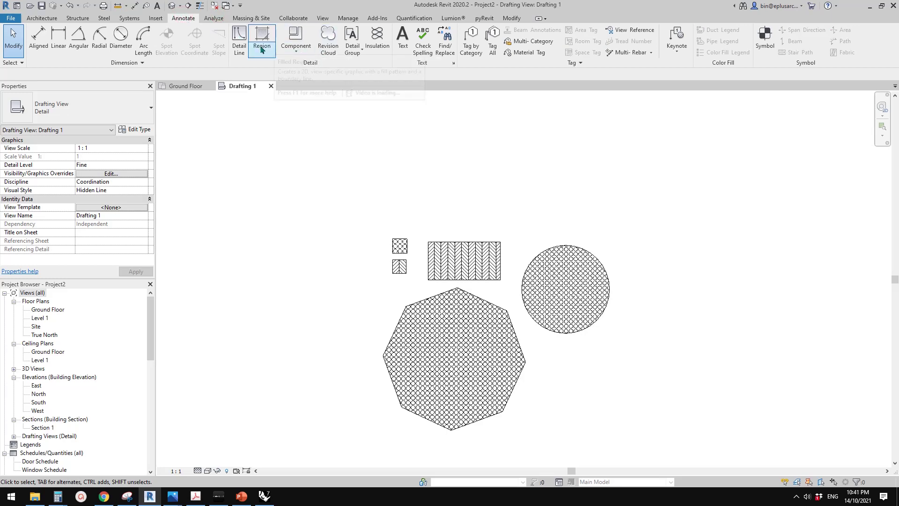
click(261, 50)
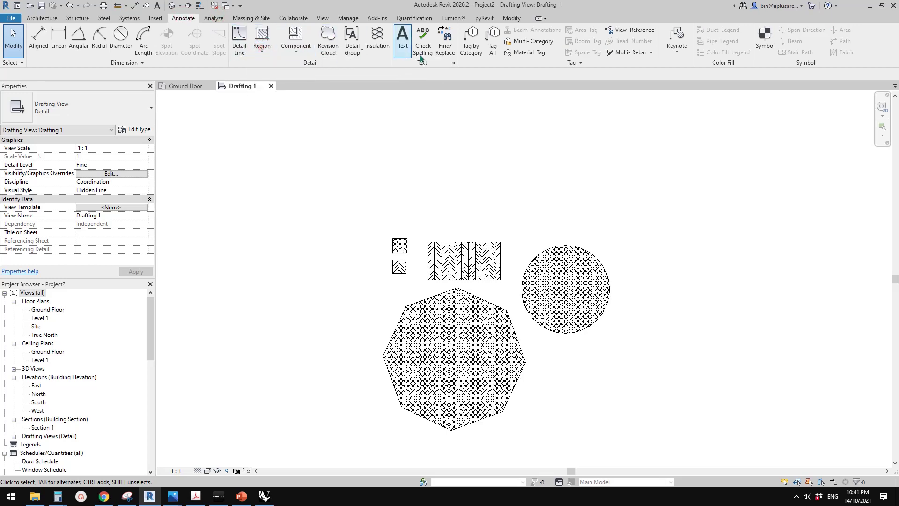
click(255, 48)
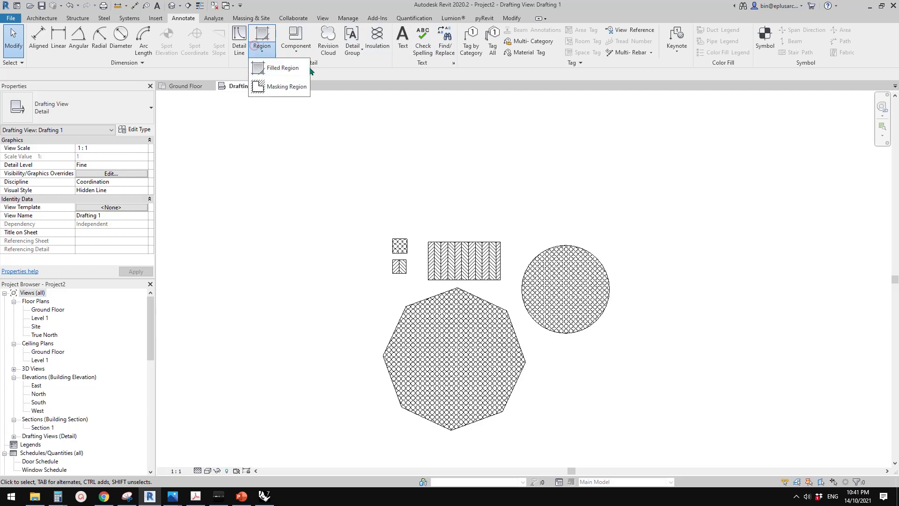
click(387, 163)
Step: Start a filled region, open the New 03 type's foreground fill pattern selection and review the available model patterns
click(255, 49)
click(273, 67)
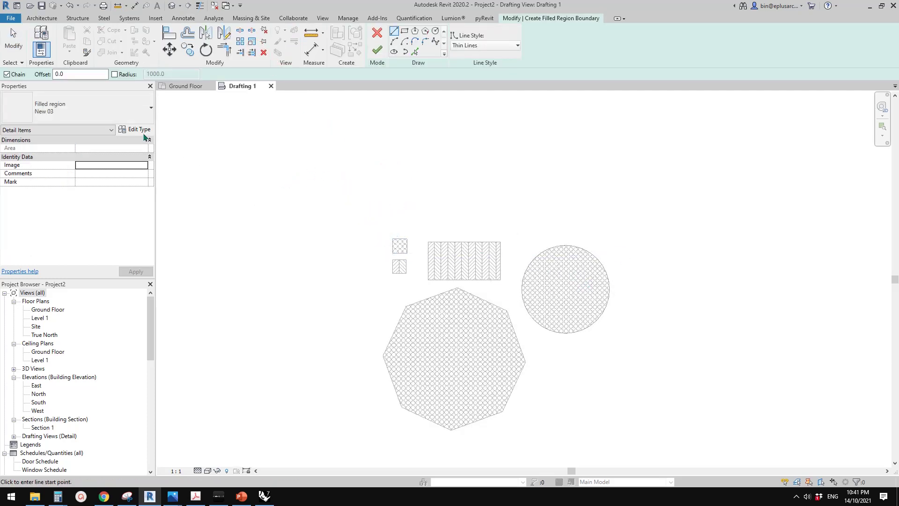
click(140, 130)
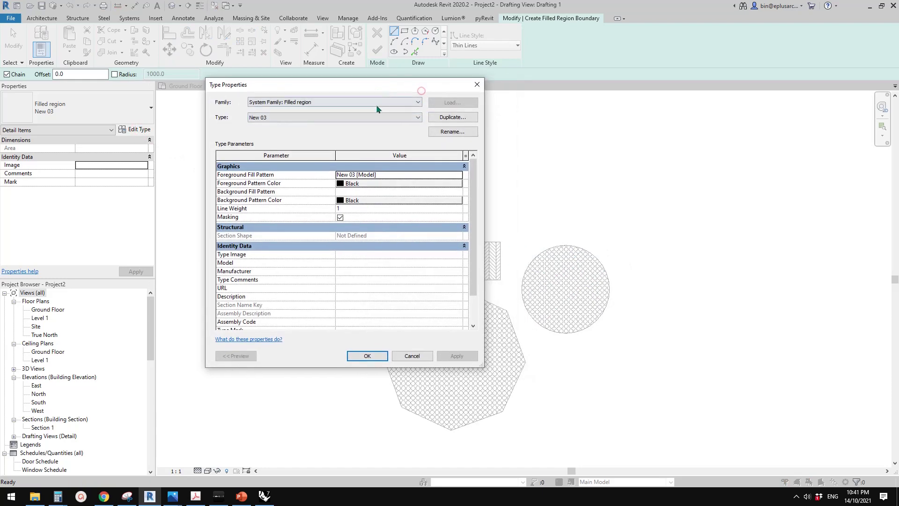
click(456, 175)
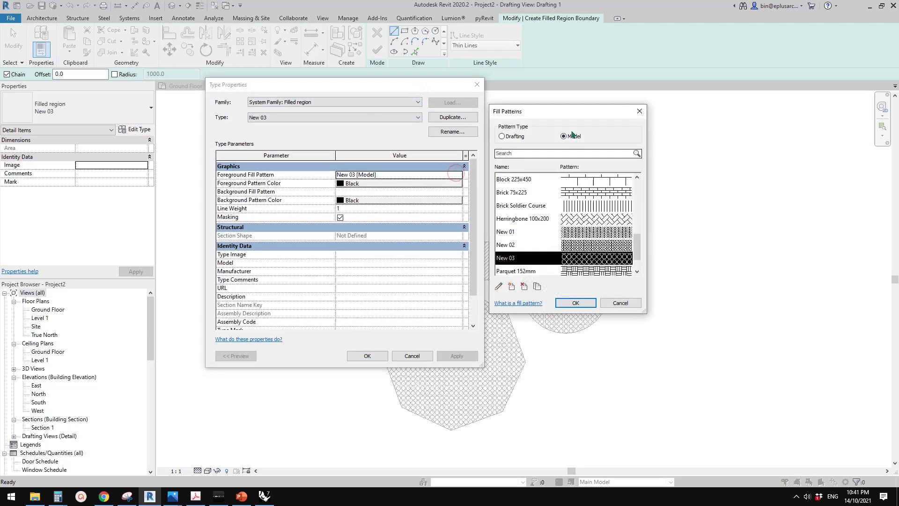
mouse_move(567, 111)
mouse_down()
mouse_move(597, 110)
mouse_move(555, 92)
mouse_move(567, 95)
mouse_up()
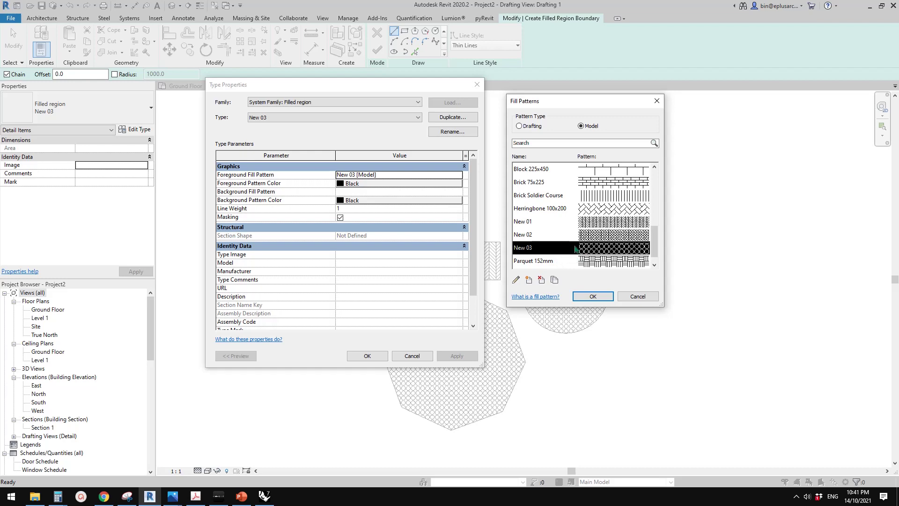
scroll(653, 248, up, 1)
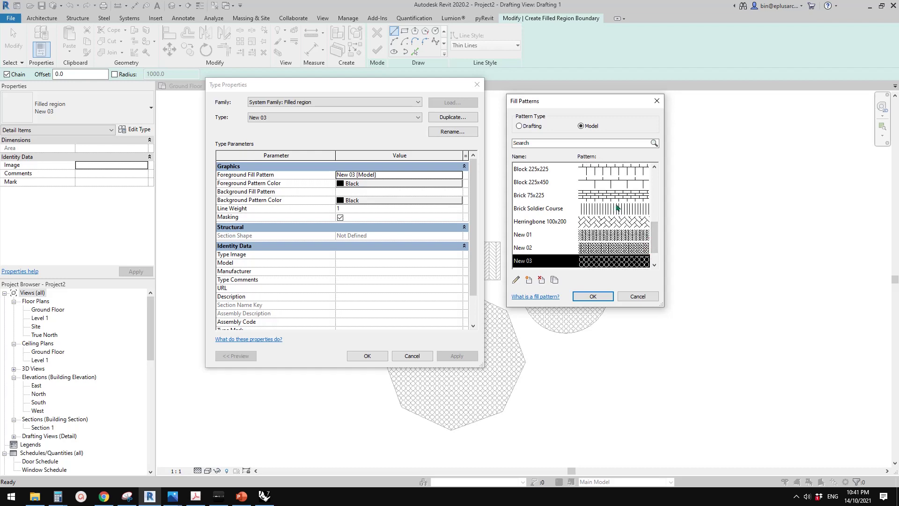
scroll(657, 245, down, 2)
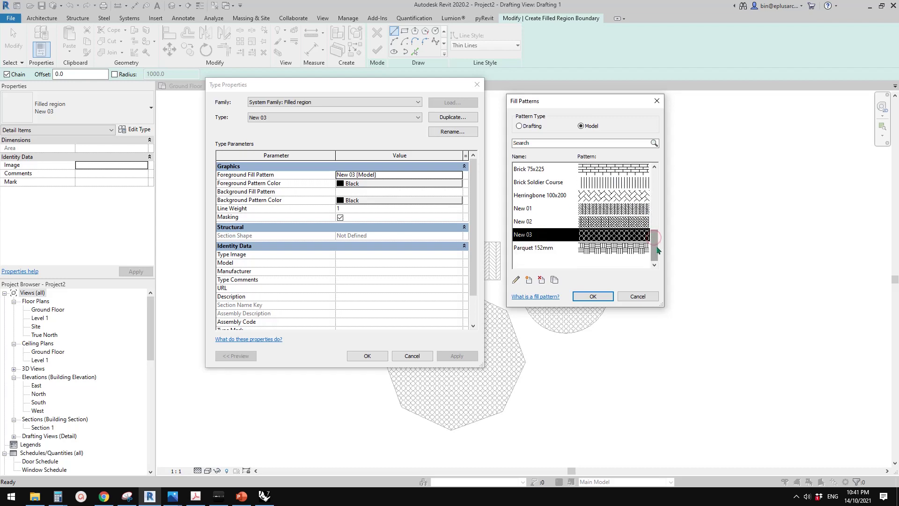
mouse_move(657, 246)
mouse_down()
mouse_move(656, 237)
mouse_move(656, 248)
mouse_up()
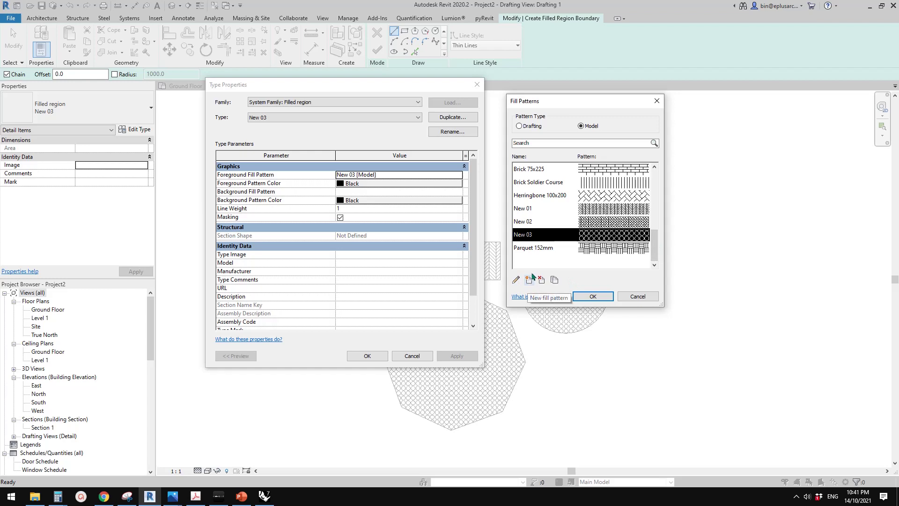
Step: Check the custom import option for a new model fill pattern by browsing for hatch pattern (*.pat) files, without adding a pattern
click(530, 281)
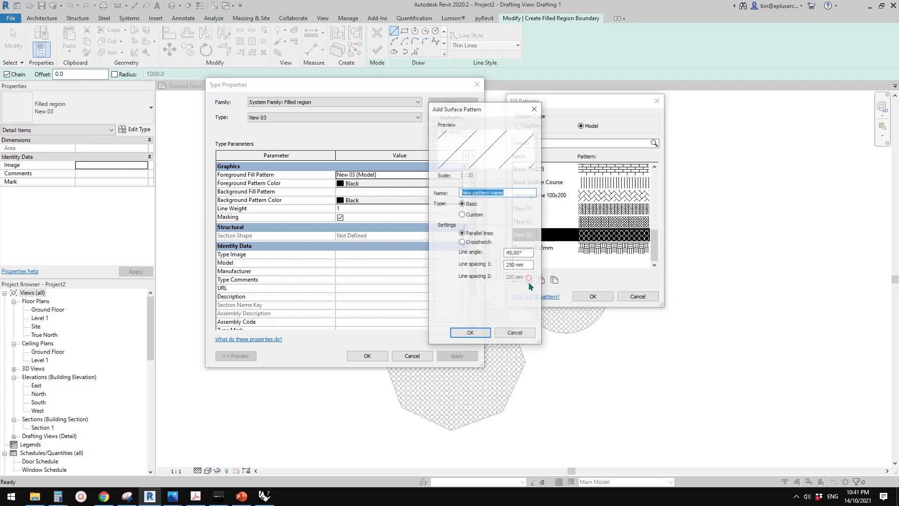
click(462, 215)
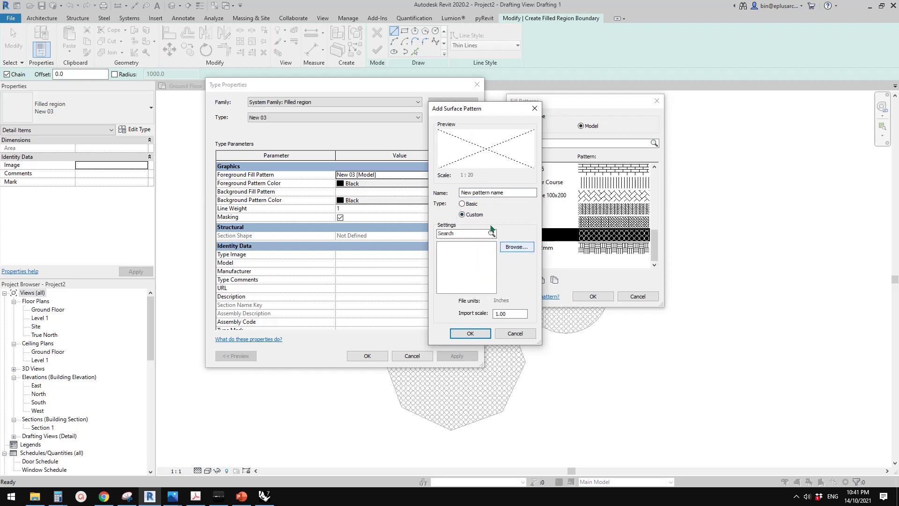
click(523, 249)
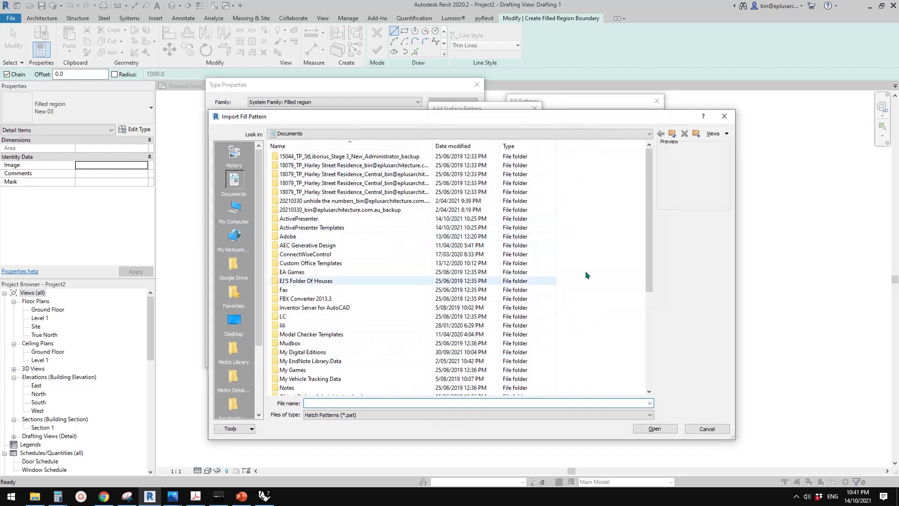
scroll(649, 226, down, 6)
scroll(653, 182, up, 6)
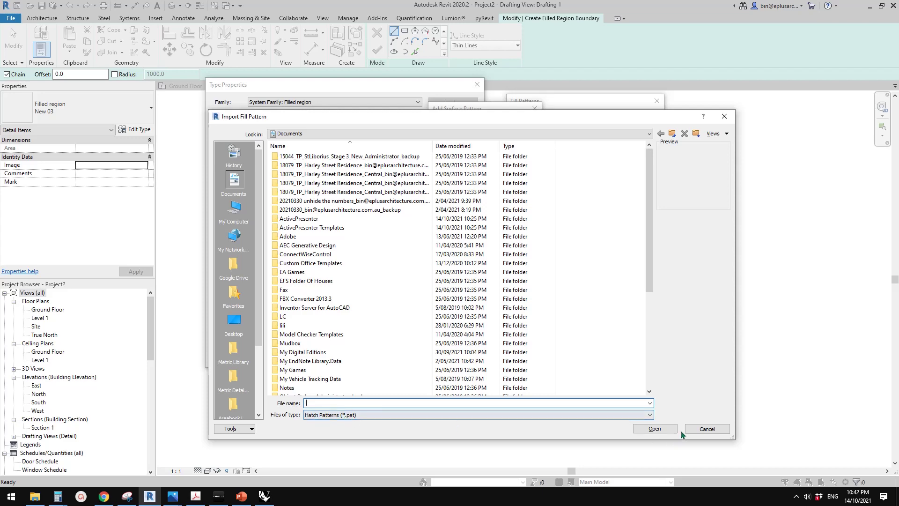
click(706, 429)
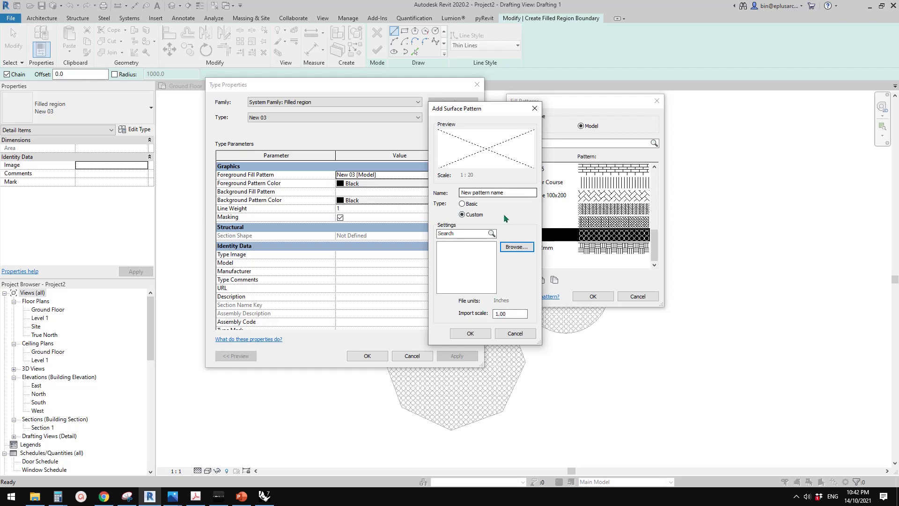
click(514, 334)
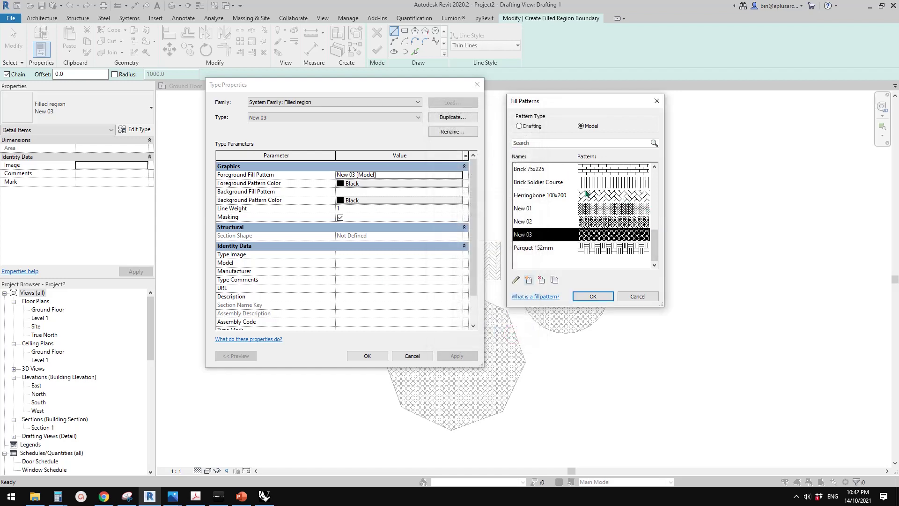
mouse_move(655, 239)
mouse_down()
mouse_move(655, 177)
mouse_move(655, 228)
mouse_up()
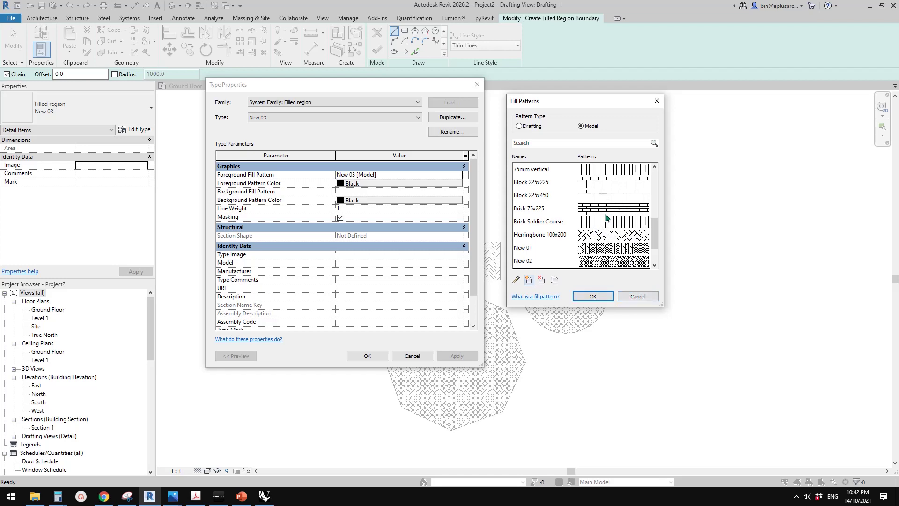
click(635, 296)
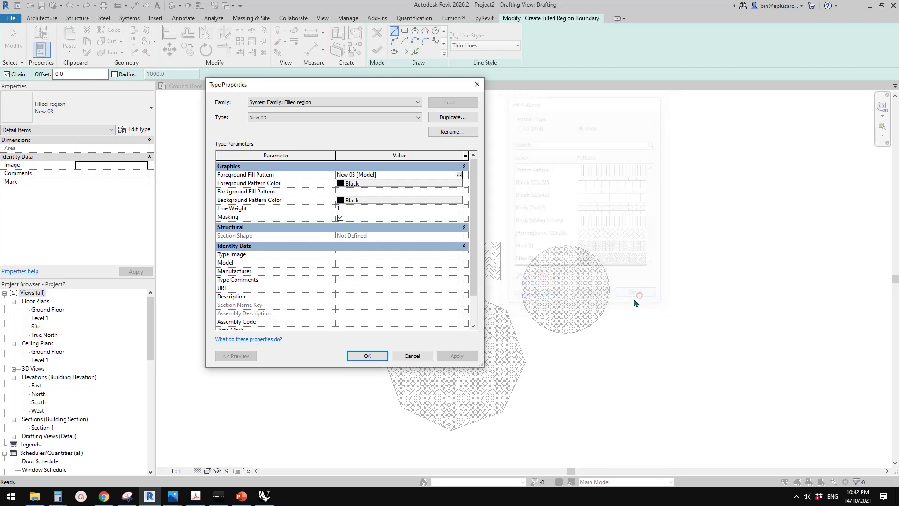
Step: Dismiss the New 03 type properties without changes and cancel the unfinished filled region sketch
click(412, 355)
scroll(435, 324, up, 3)
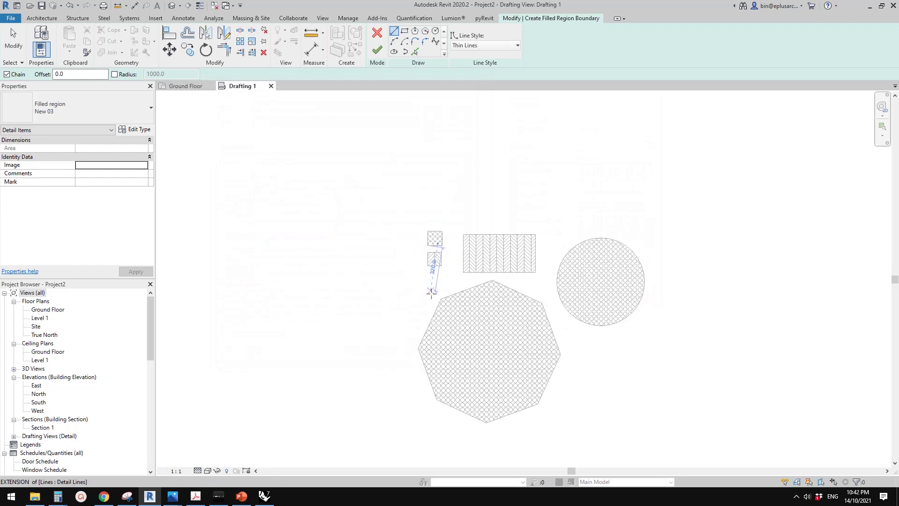
key(Escape)
scroll(452, 272, up, 1)
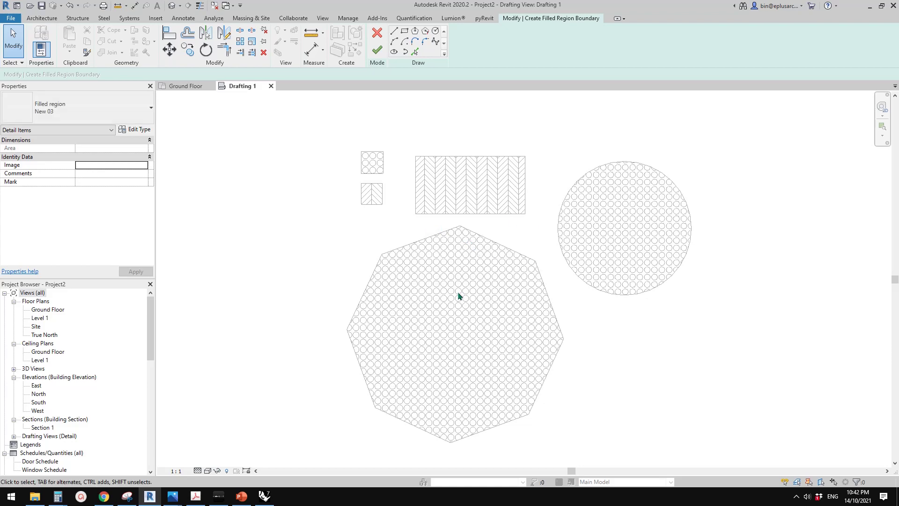
click(377, 33)
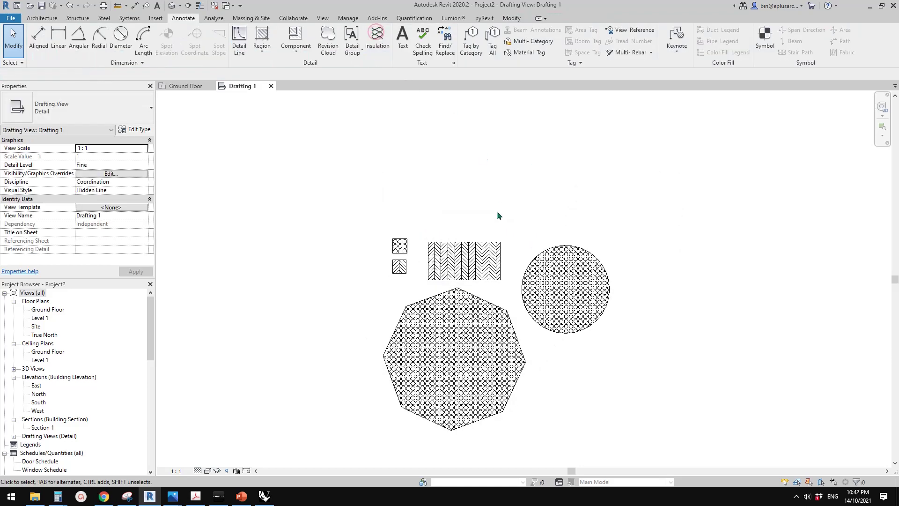
Step: Examine the circle and chevron source tiles up close and compare them with the rectangular, octagonal and circular filled regions
scroll(492, 222, up, 2)
scroll(380, 230, up, 3)
scroll(380, 231, up, 3)
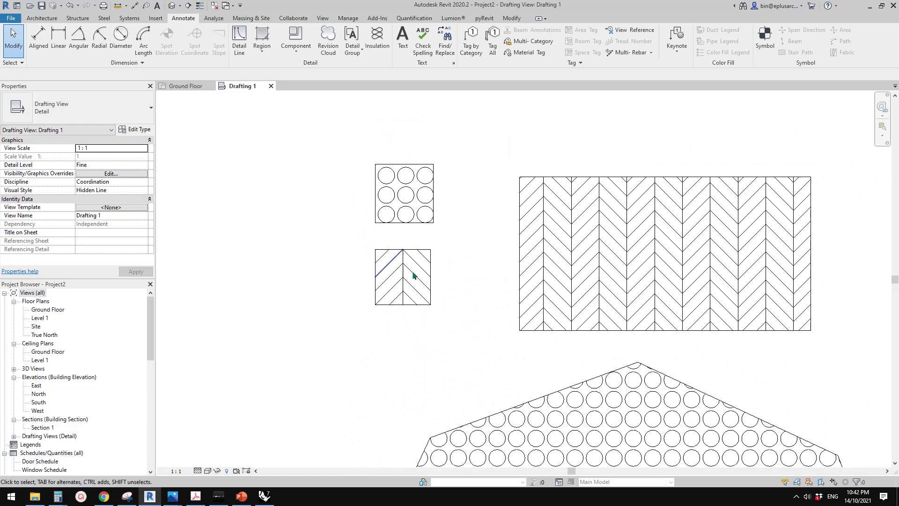
scroll(421, 286, up, 1)
scroll(402, 290, up, 1)
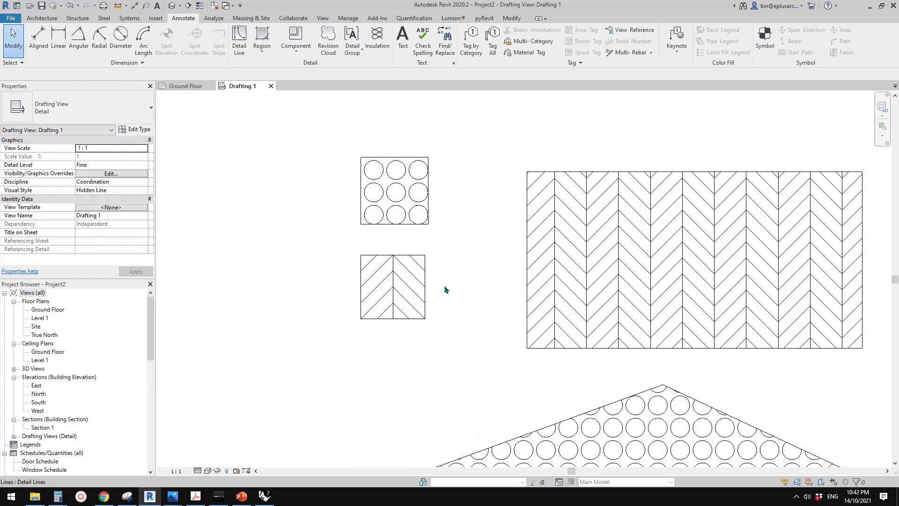
scroll(453, 283, down, 1)
middle_drag(528, 268, 500, 264)
scroll(476, 259, down, 1)
scroll(494, 244, down, 2)
scroll(531, 263, up, 1)
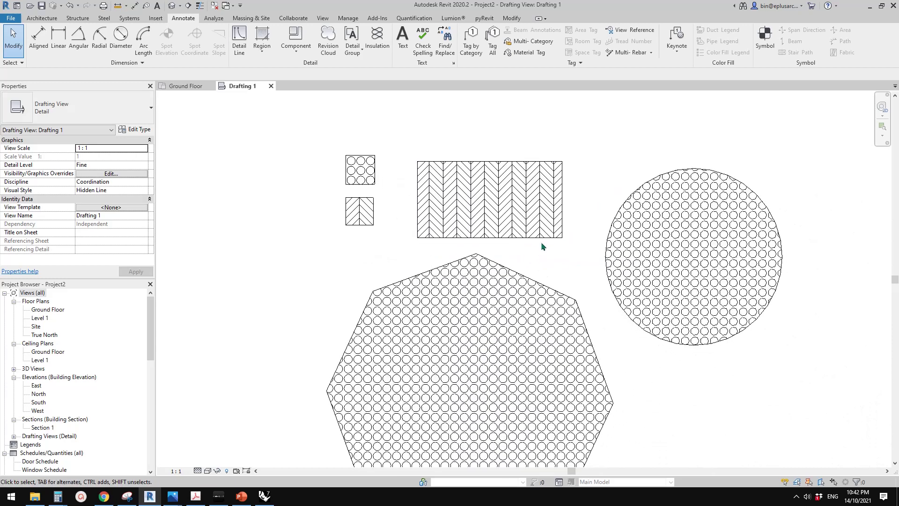